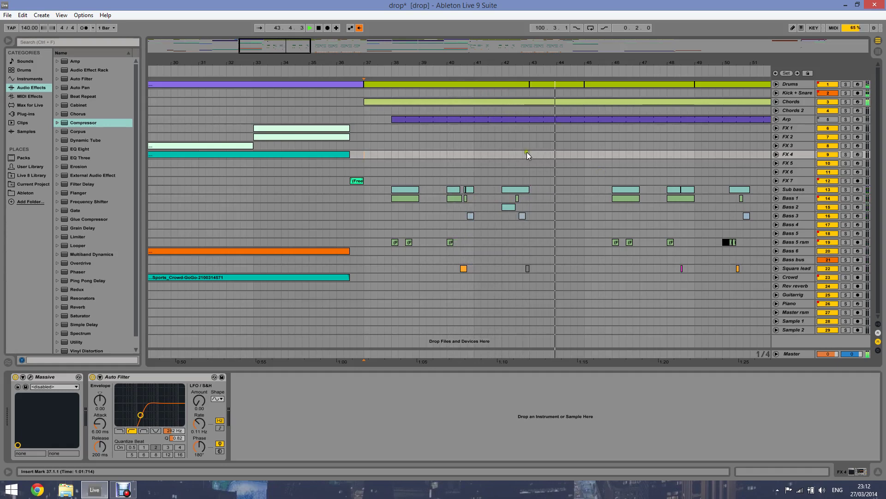
- Solo the Bass 5 rsm track and audition its clips from bar 38
key(space)
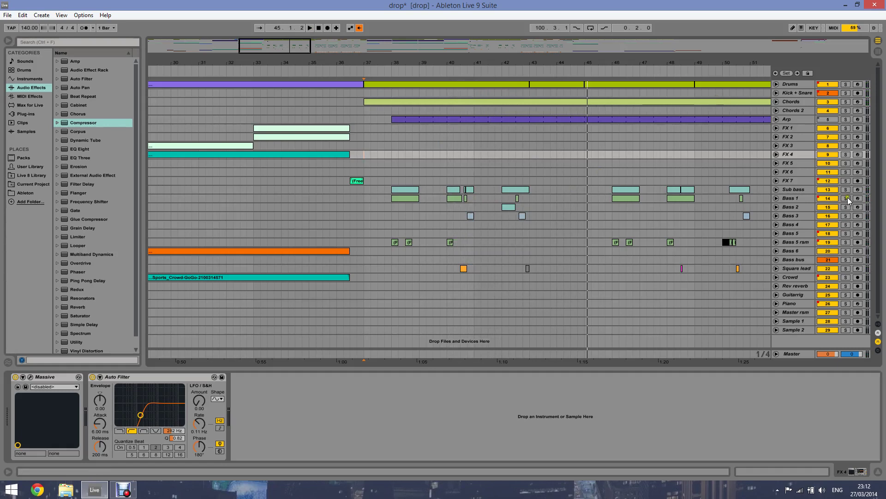
click(846, 233)
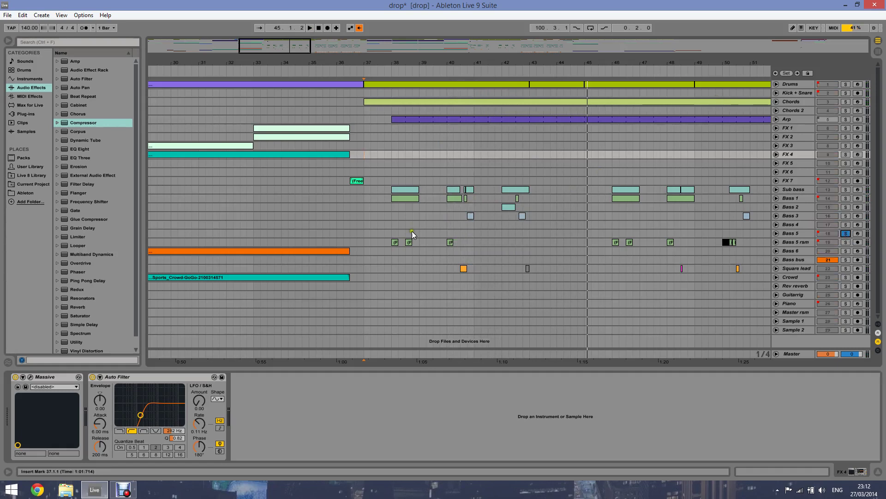
click(392, 230)
click(846, 233)
click(846, 242)
click(395, 243)
key(space)
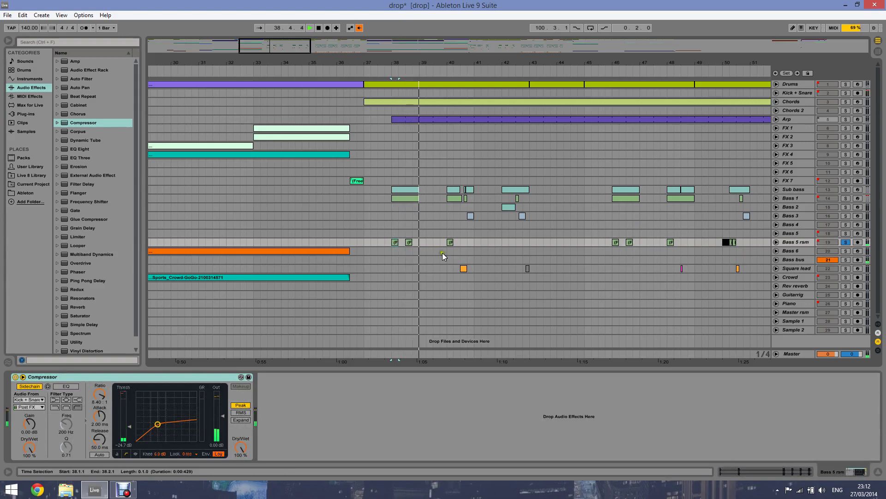
key(space)
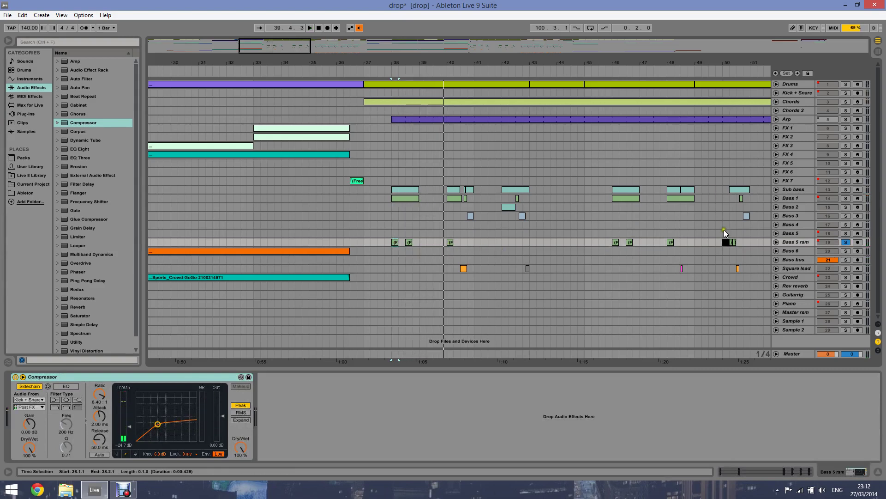
- Audition the soloed Bass 5 rsm part from bar 50 and turn off the track's solo
click(723, 236)
key(space)
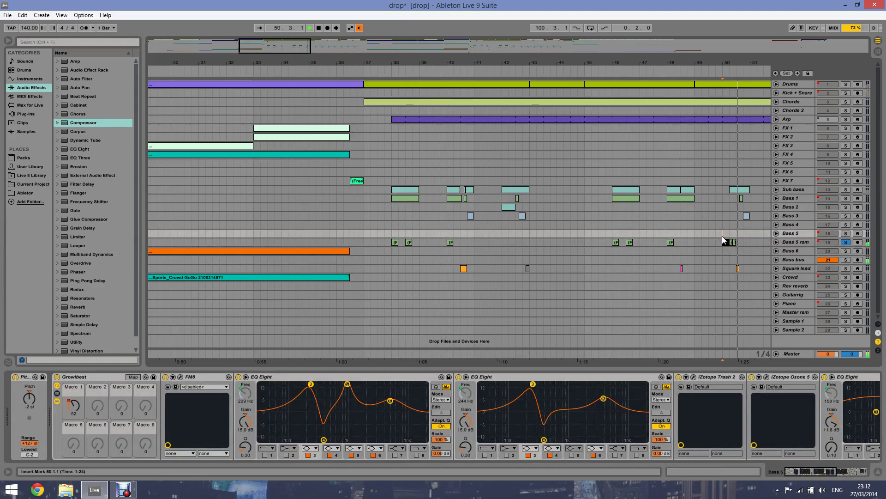
key(space)
click(845, 242)
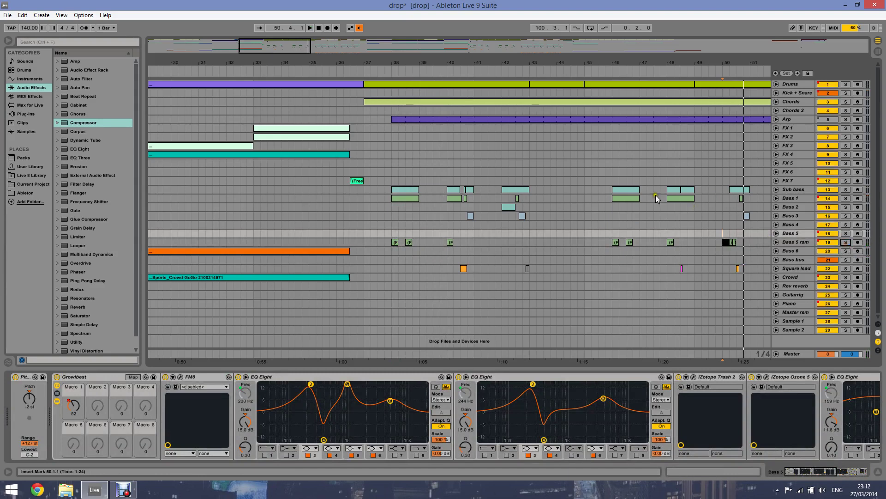
drag(306, 41, 171, 28)
click(7, 15)
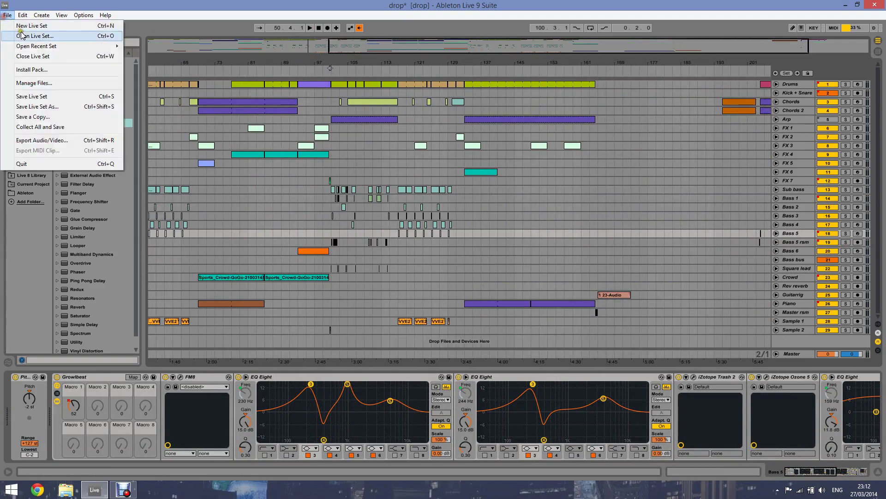
click(22, 36)
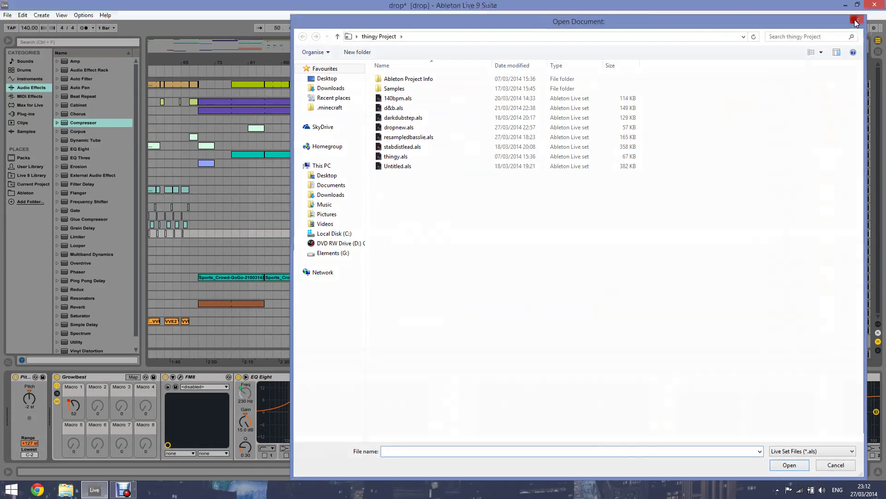
click(857, 22)
- Create a new Live set without saving the changes to "drop"
click(8, 14)
click(14, 24)
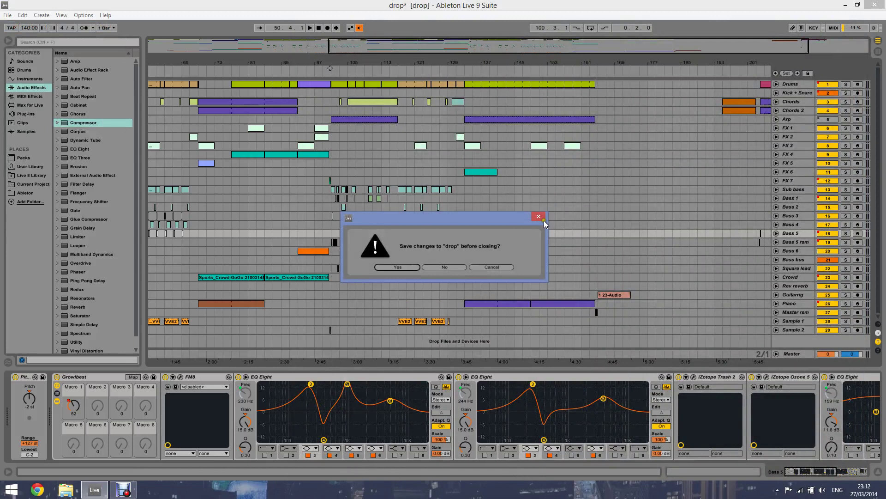
click(450, 265)
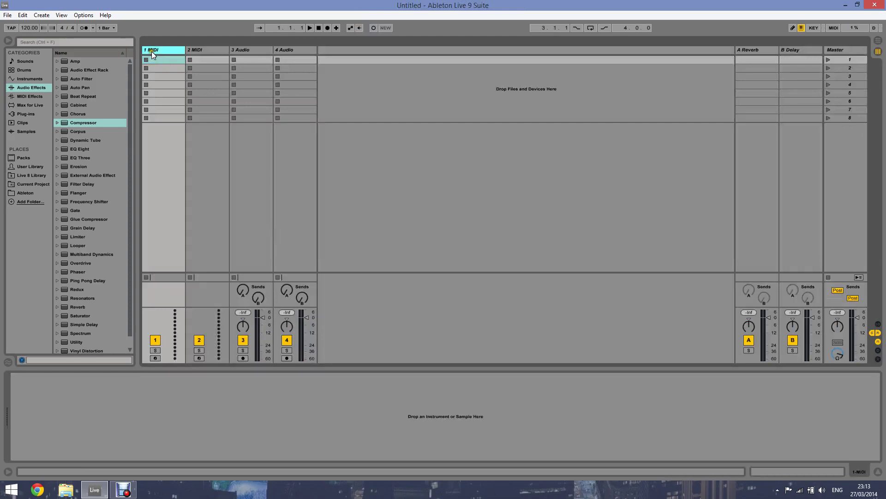
- Delete the second MIDI track and both audio tracks, keeping only the first MIDI track
click(199, 51)
key(Delete)
key(Delete)
key(Delete)
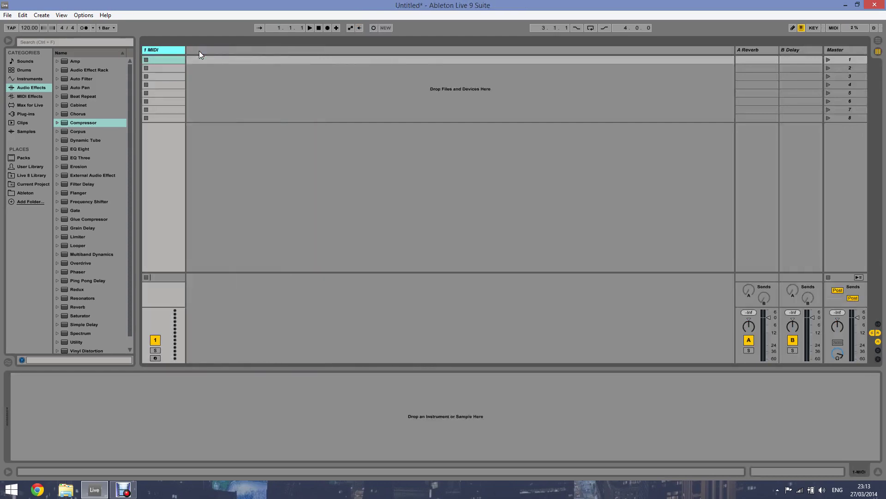
- Load the Native Instruments FM8 plug-in onto the MIDI track and place its window in the middle
click(18, 114)
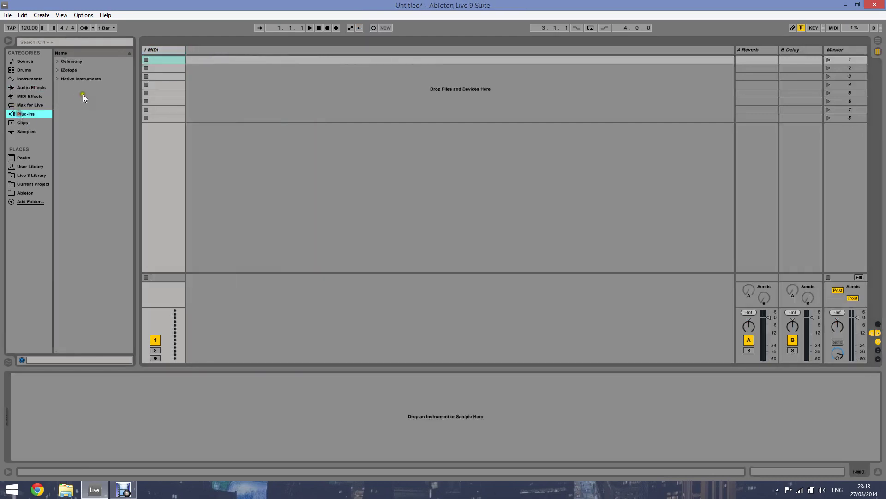
click(57, 79)
click(68, 132)
drag(69, 132, 169, 74)
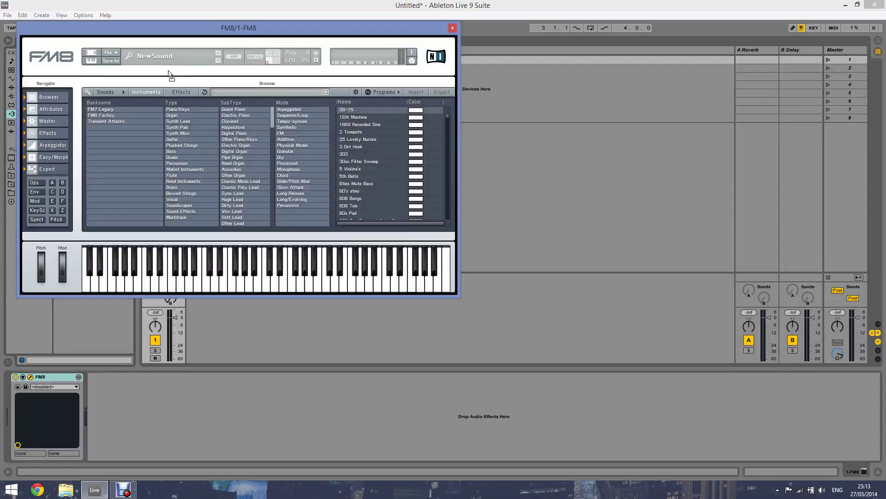
drag(164, 27, 395, 65)
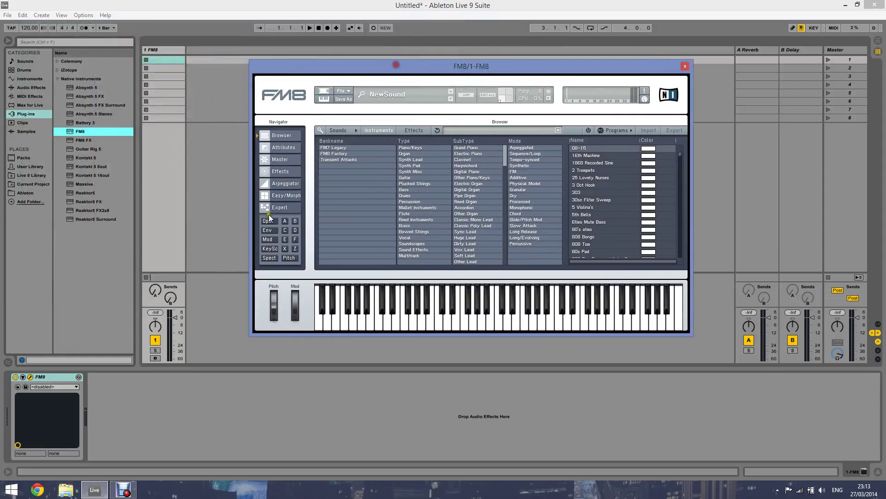
- Show FM8's operators, set operator F's output level to 100 in the FM matrix, and check operator E's waveform choices
click(270, 223)
drag(635, 259, 627, 190)
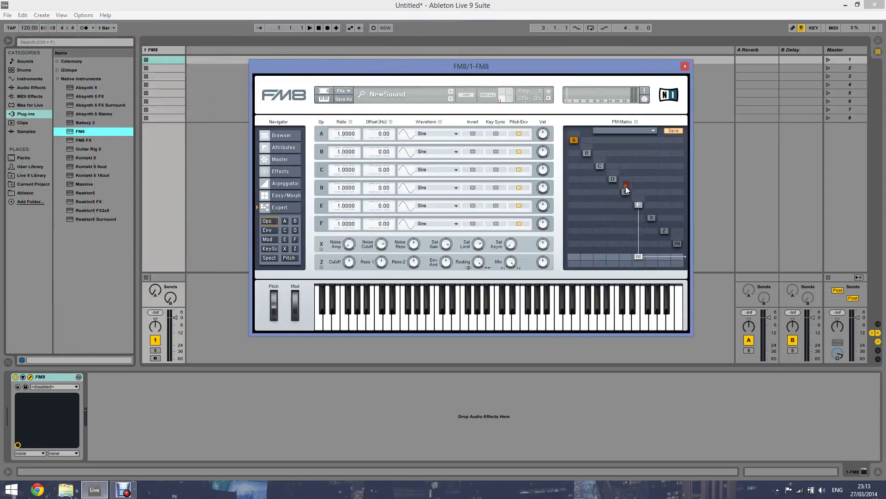
click(438, 205)
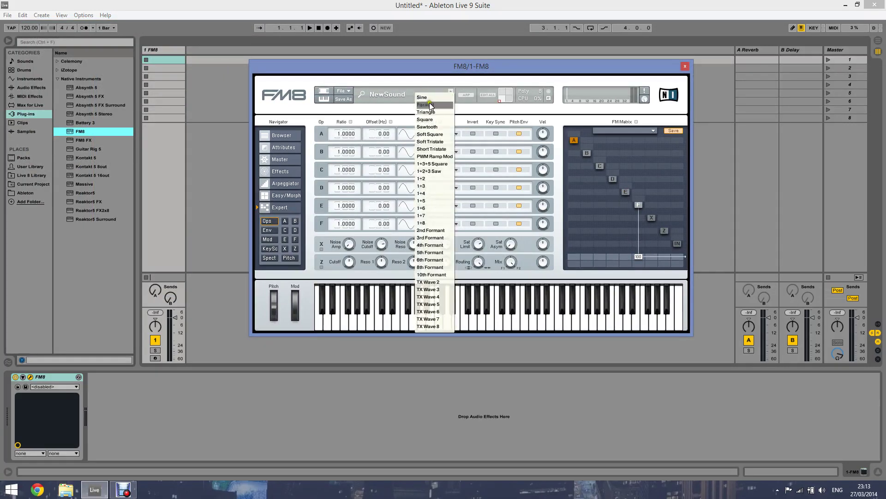
click(571, 217)
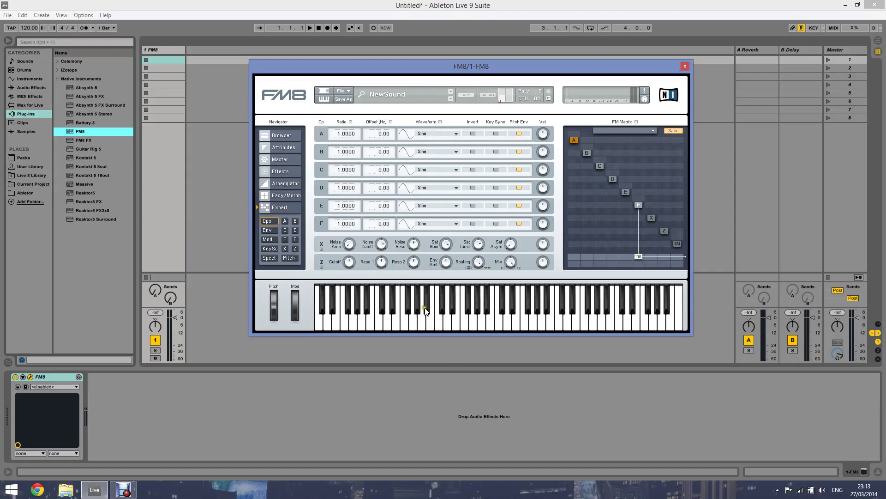
- Audition the sine sound with a few low notes on FM8's keyboard and close the plug-in window
click(396, 323)
click(339, 324)
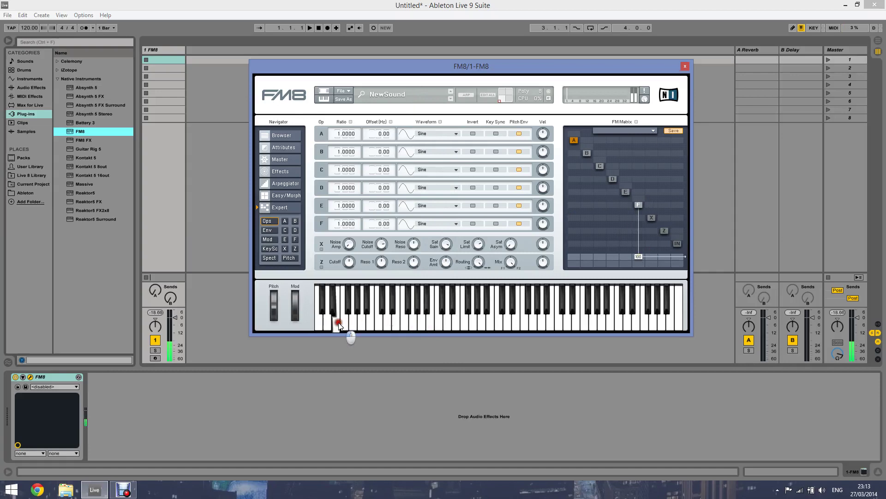
click(336, 323)
click(685, 66)
- Create a looped 8-bar MIDI clip at the start of the FM8 track in the Arrangement view
click(878, 41)
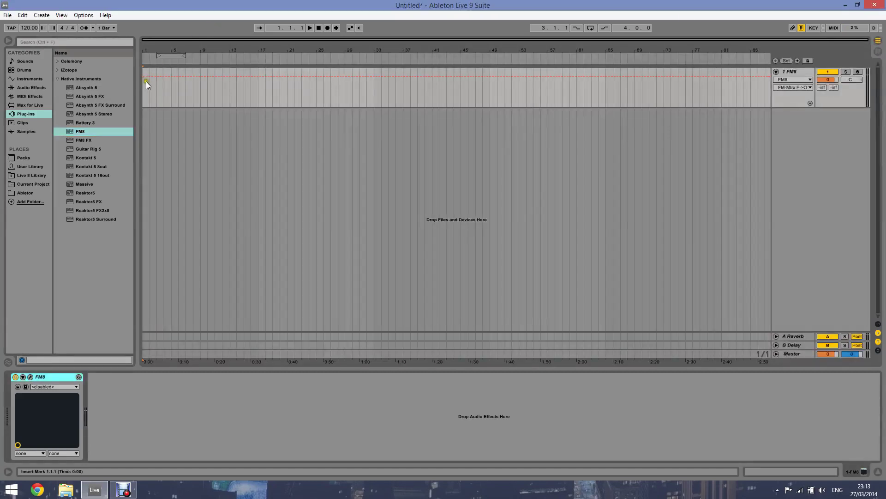
drag(146, 81, 196, 94)
key(ctrl+l)
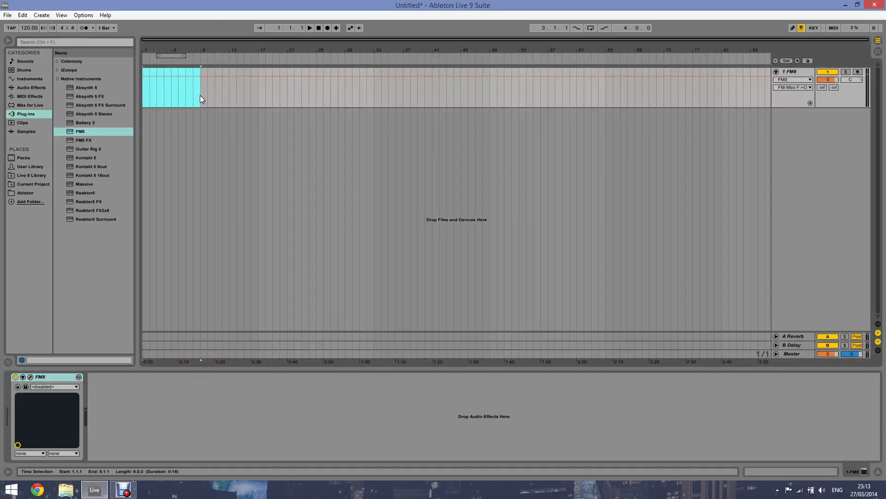
key(ctrl+shift+m)
- Draw an E0 note in the MIDI clip and stretch it across all 8 bars
double_click(174, 69)
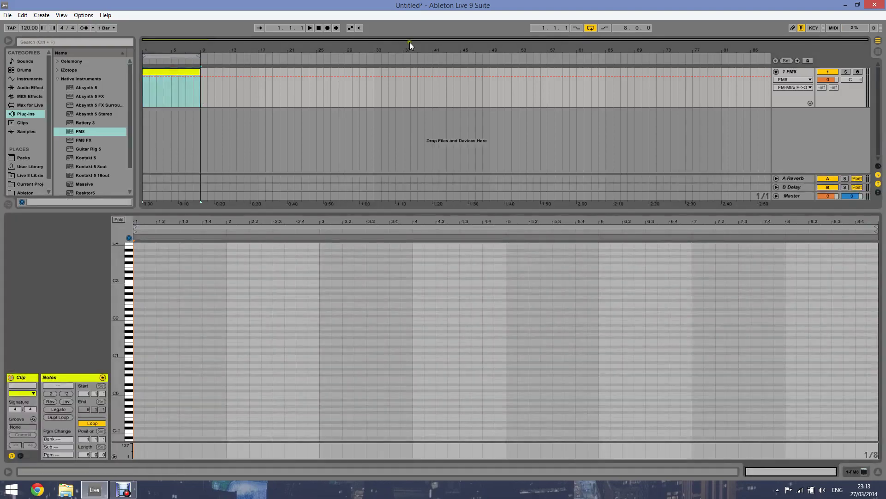
click(795, 30)
scroll(117, 254, down, 3)
click(126, 328)
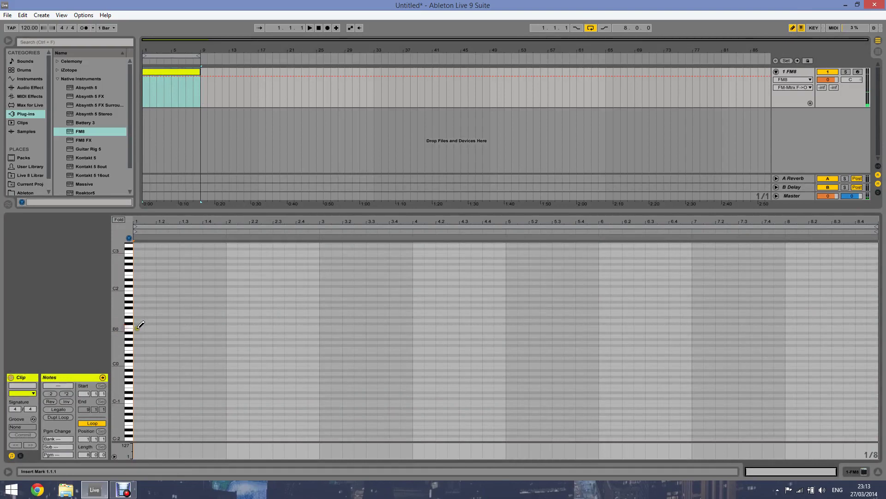
click(138, 352)
click(793, 28)
drag(144, 352, 875, 348)
- Play the clip, reopen FM8, and look at its master settings before returning to the operators page
key(space)
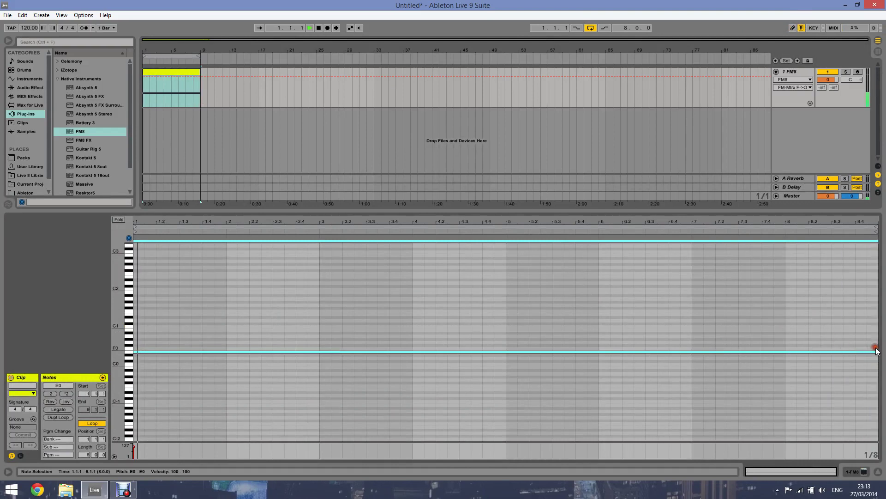
key(shift+Tab)
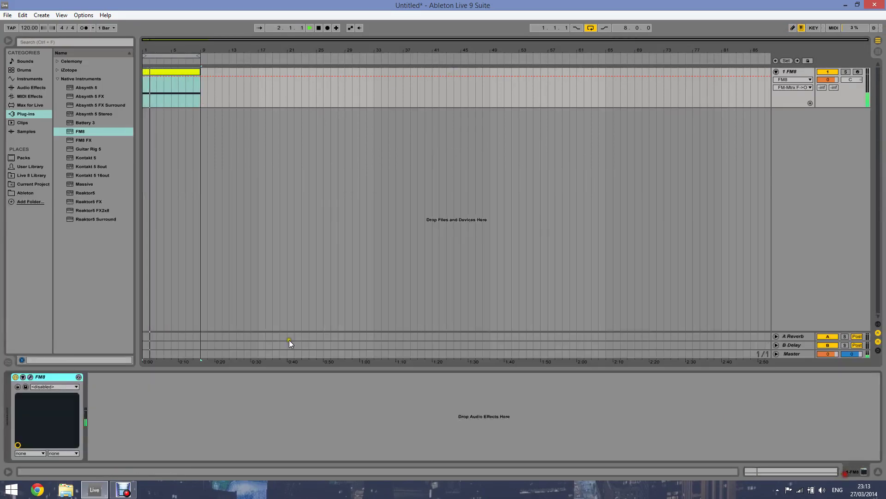
click(30, 377)
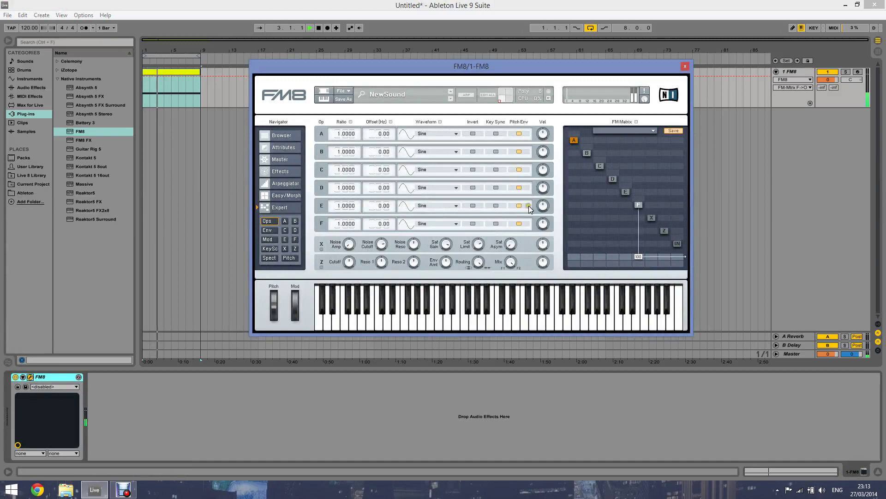
click(284, 160)
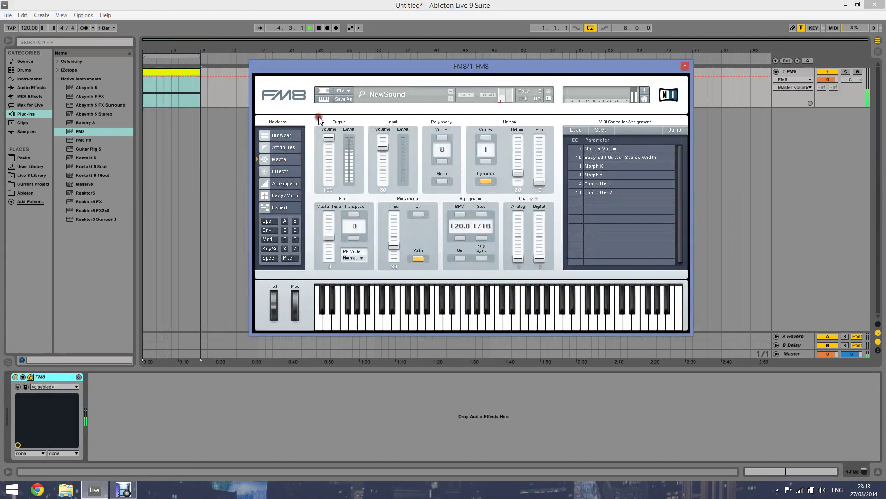
click(263, 220)
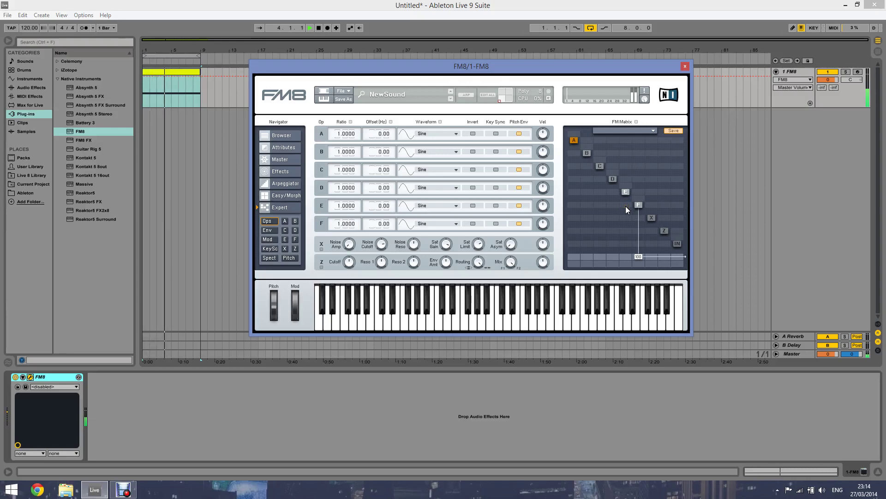
- Route operator E into operator F in the FM matrix and set operator E's waveform to Triangle
mouse_move(625, 206)
mouse_down()
mouse_move(619, 171)
mouse_move(622, 193)
mouse_up()
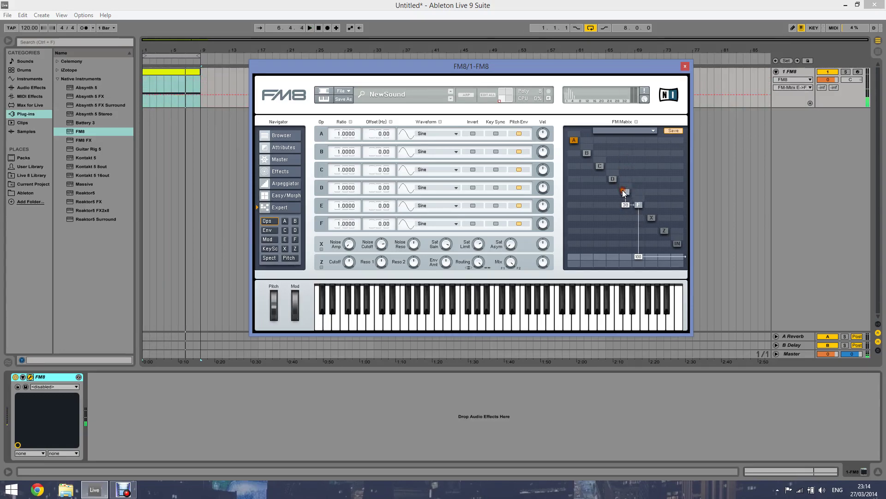
click(456, 188)
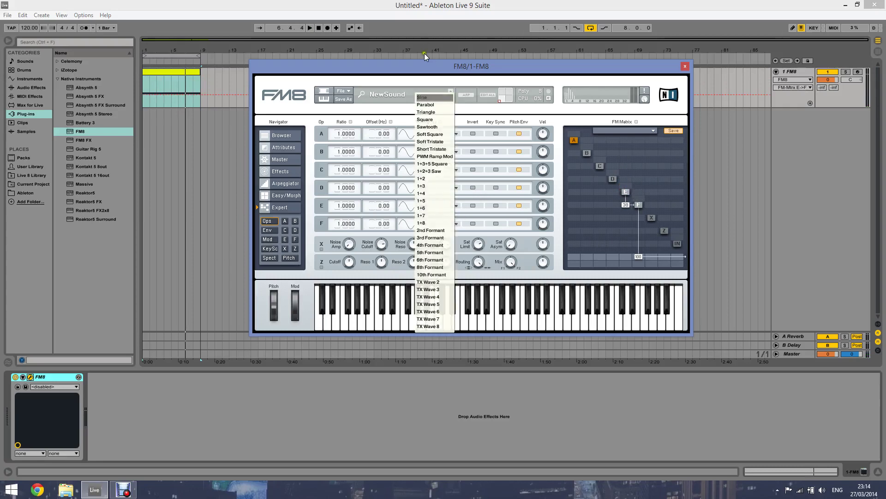
click(433, 112)
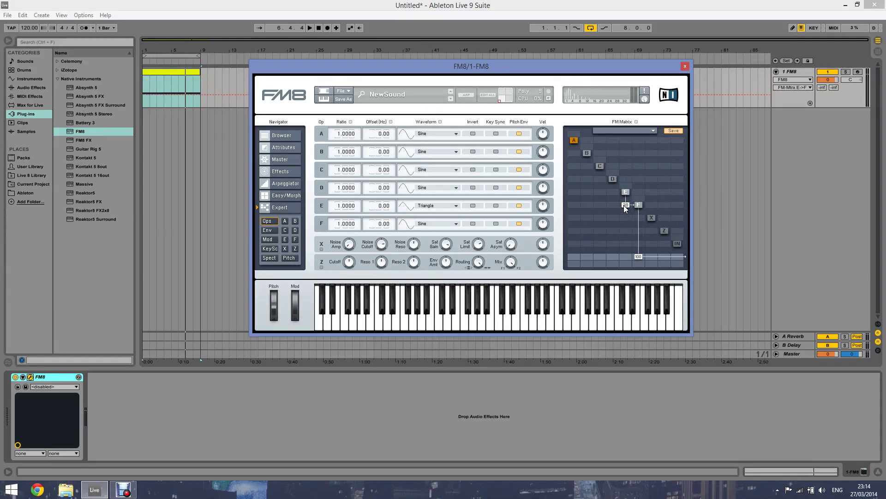
- Sweep the E-to-F modulation amount during playback, and raise it to 100 while watching FM8's spectrum view
key(space)
drag(626, 180, 623, 204)
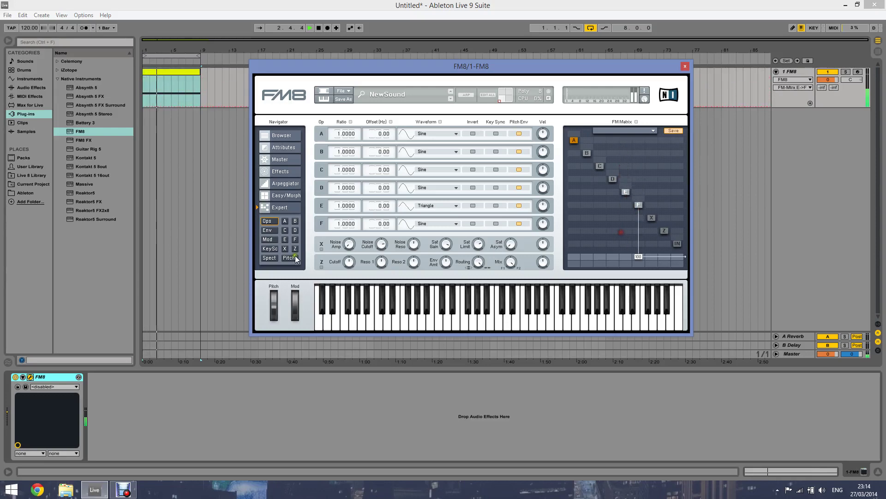
click(269, 258)
drag(623, 205, 614, 143)
key(space)
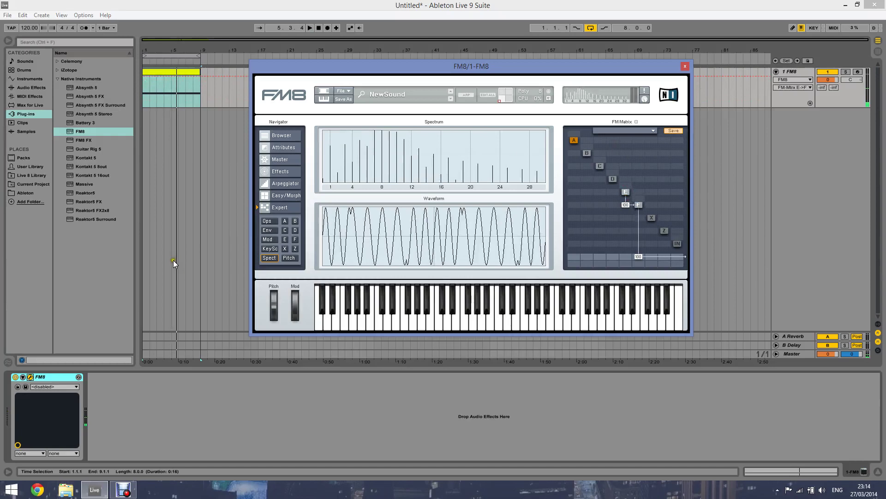
click(272, 224)
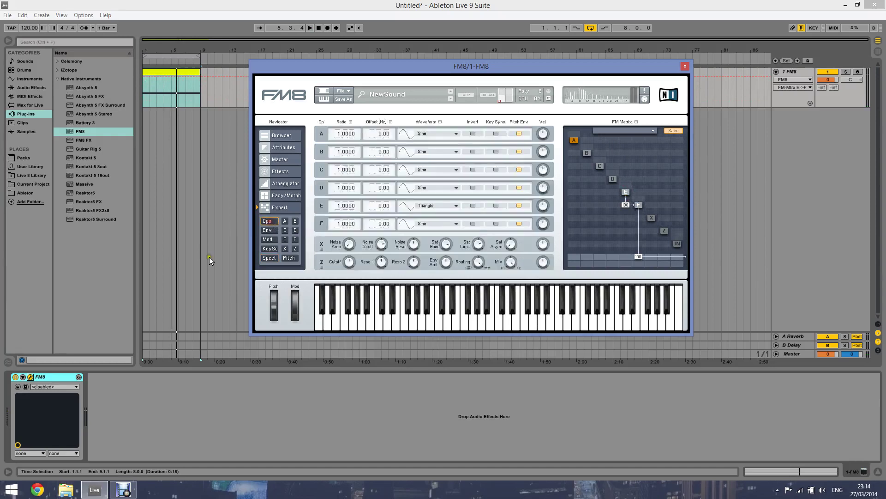
- Group FM8 into an Instrument Rack and expose the E-to-F FM matrix parameter on the device with Configure
click(47, 379)
key(ctrl+g)
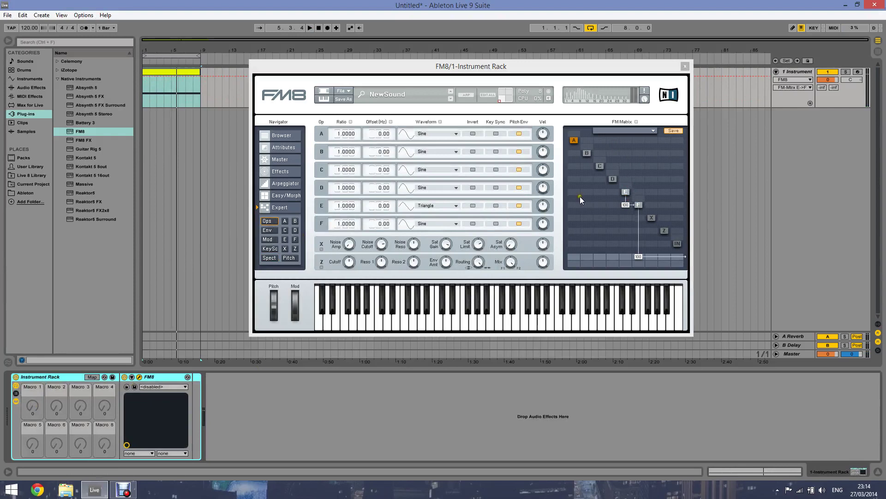
click(133, 377)
click(213, 378)
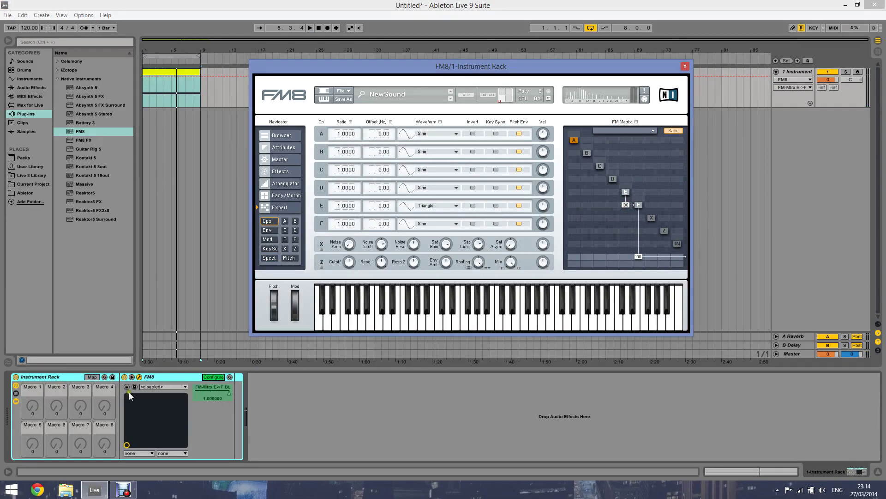
- Map FM8's E-to-F matrix parameter to Macro 1 of the Instrument Rack and sweep the macro during playback
right_click(213, 394)
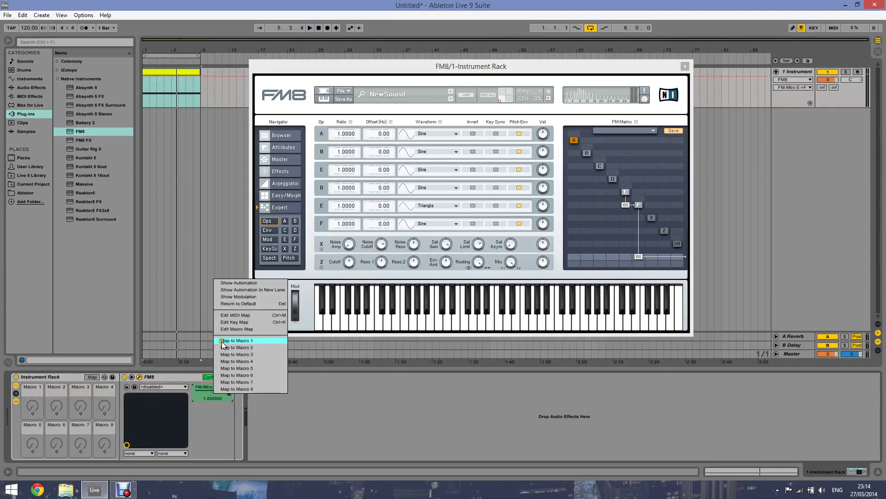
click(223, 341)
click(219, 378)
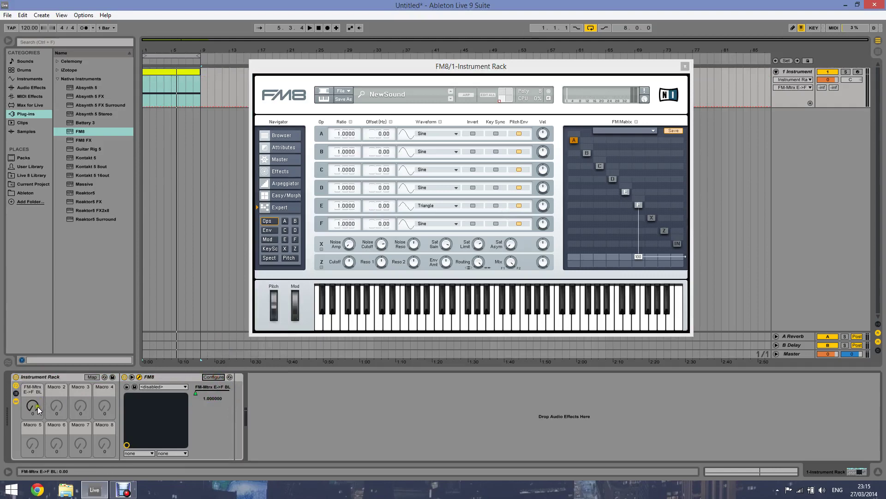
key(space)
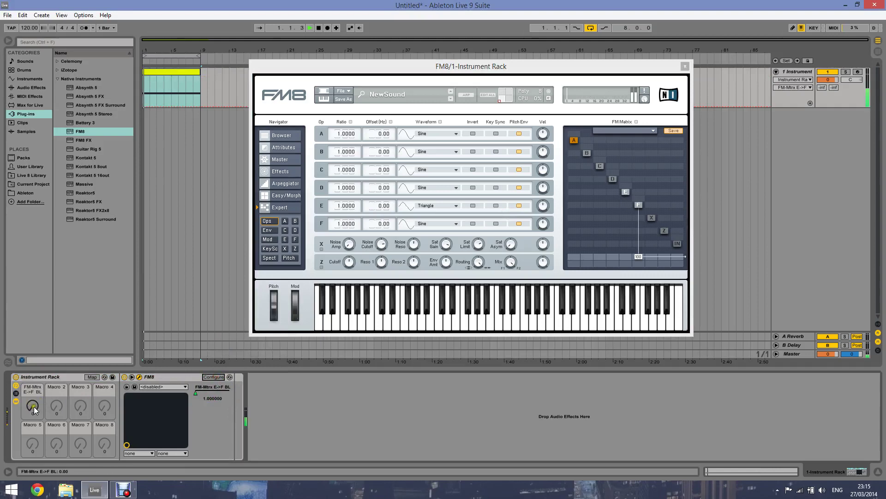
drag(33, 411, 35, 423)
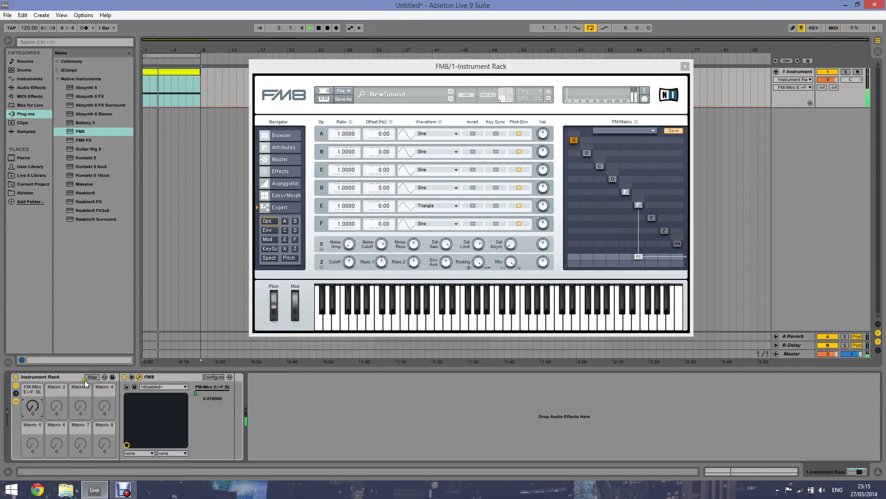
- Set the minimum of the E-to-F macro mapping to 0.24 and sweep the macro during playback to test its range
click(92, 376)
drag(174, 62, 173, 62)
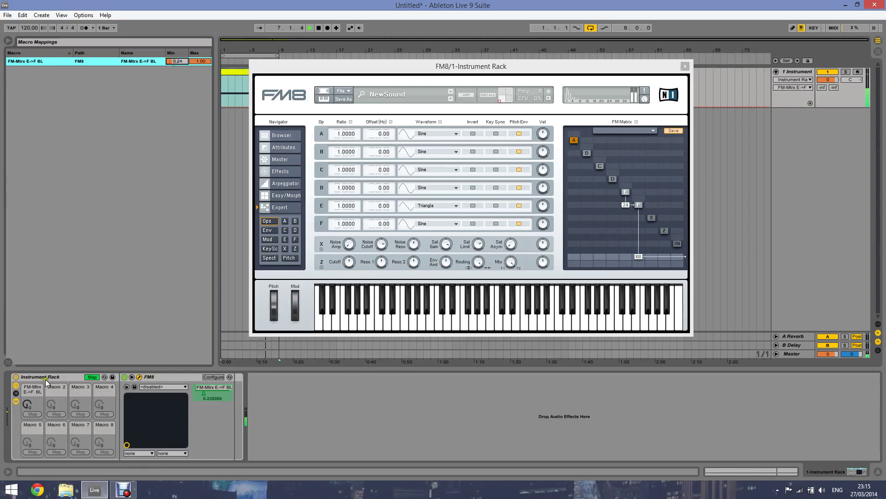
click(92, 377)
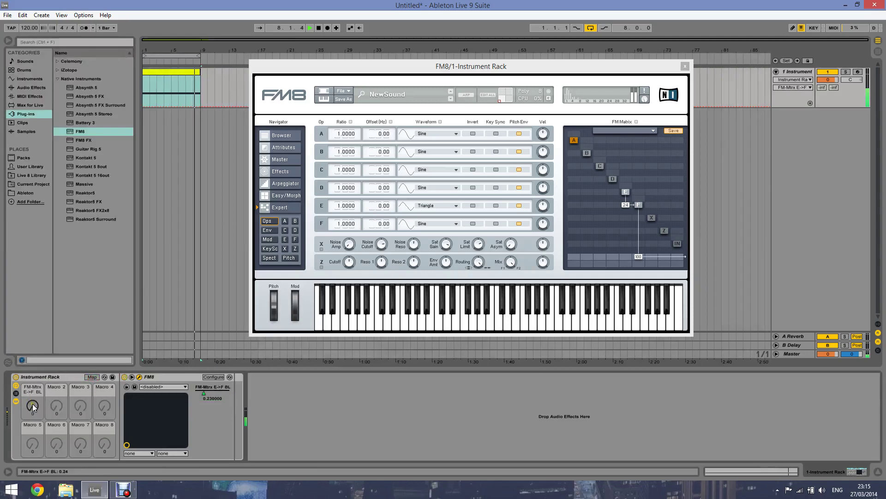
scroll(33, 409, up, 10)
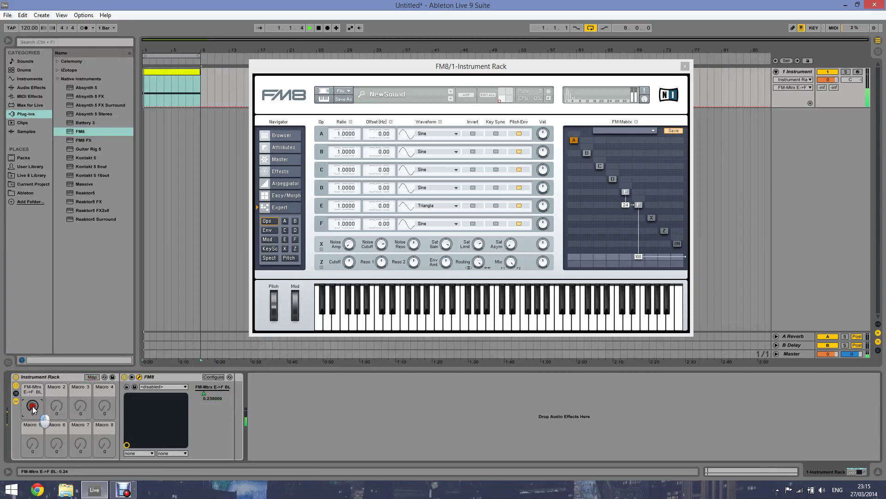
scroll(33, 409, down, 10)
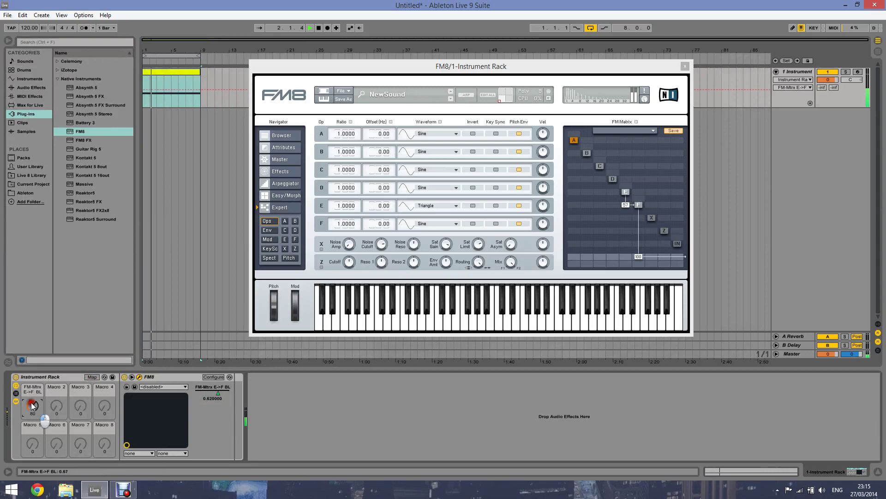
key(space)
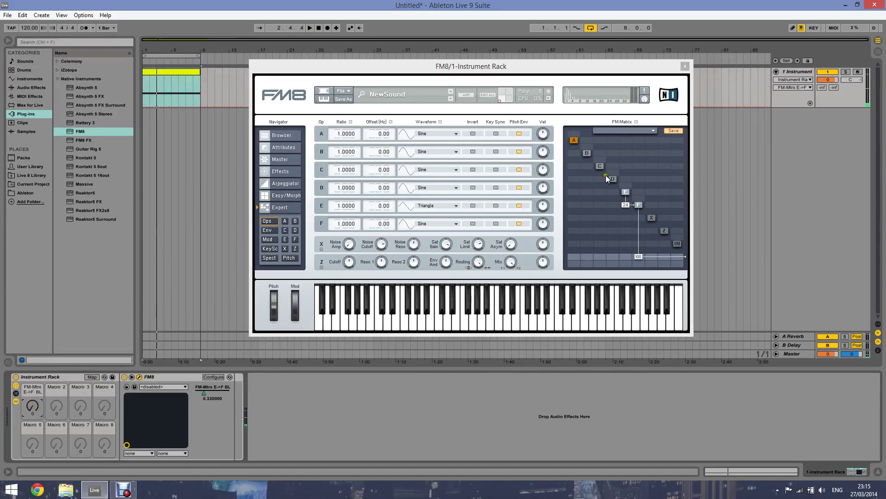
- Enable operator D in the FM matrix, keep its Sine waveform, and set its ratio to 32
click(612, 179)
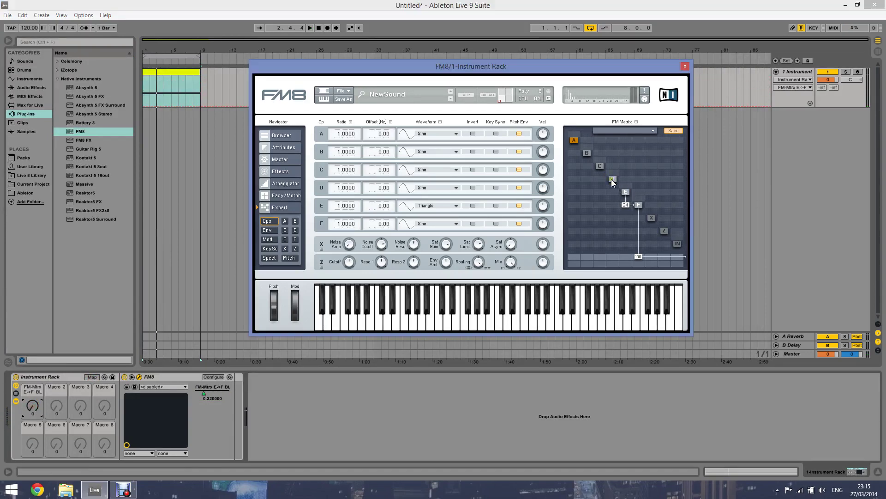
click(437, 186)
click(481, 176)
click(338, 187)
double_click(337, 188)
text(32)
key(Return)
- During playback, raise the E-to-F macro to 81 and route operator D into F at 31, using the spectrum view
key(space)
mouse_move(32, 413)
mouse_down()
mouse_move(32, 383)
mouse_move(33, 423)
mouse_up()
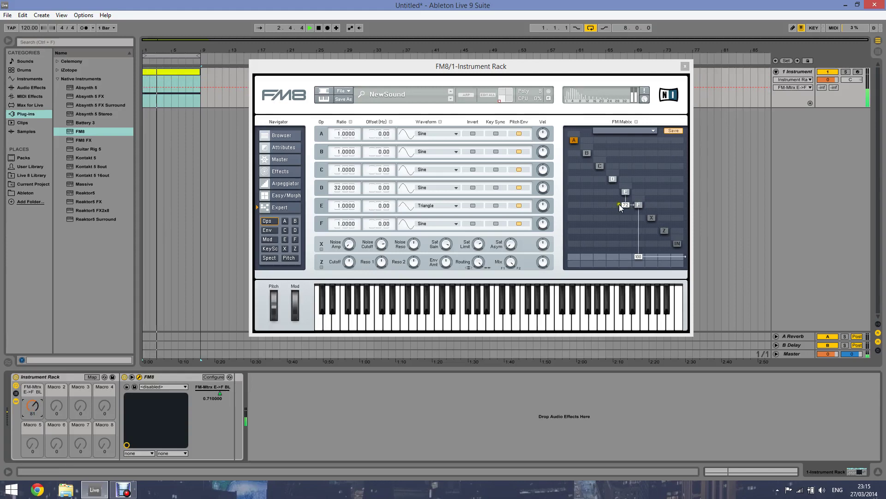
drag(614, 204, 616, 193)
click(272, 258)
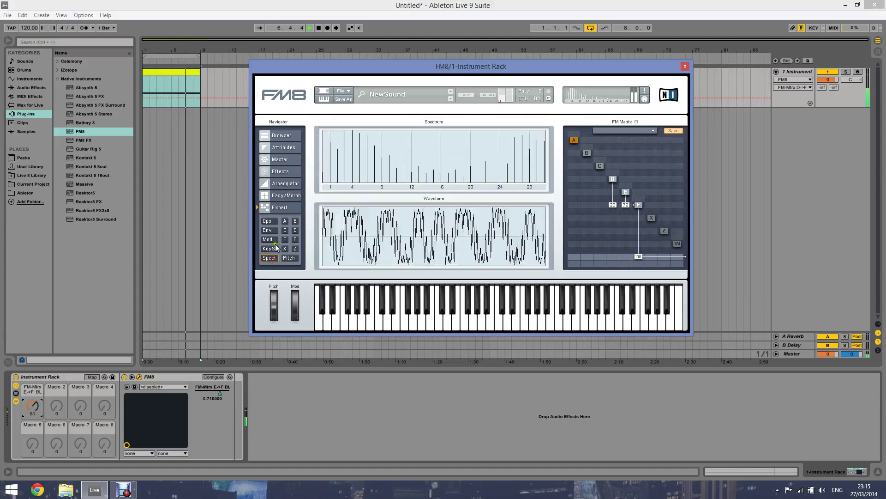
mouse_move(614, 205)
mouse_down()
mouse_move(614, 197)
mouse_move(614, 220)
mouse_move(614, 198)
mouse_move(614, 221)
mouse_move(629, 202)
mouse_move(621, 160)
mouse_move(621, 206)
mouse_up()
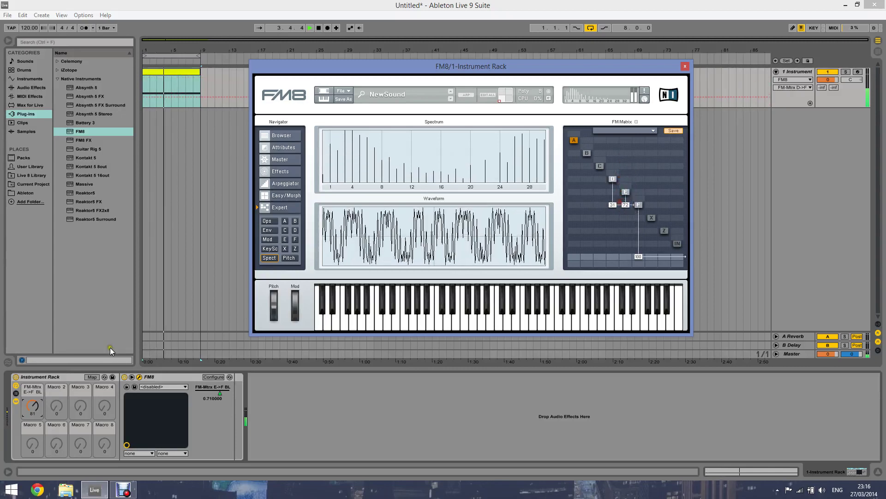
- Expose the D-to-F matrix parameter with Configure, lowering its amount to 0, and map it to the same macro as E-to-F
click(91, 378)
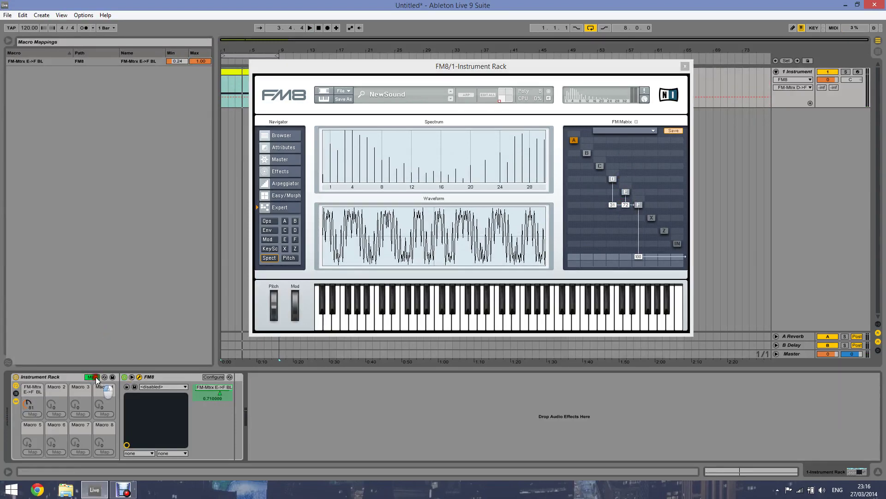
click(206, 377)
drag(613, 205, 612, 226)
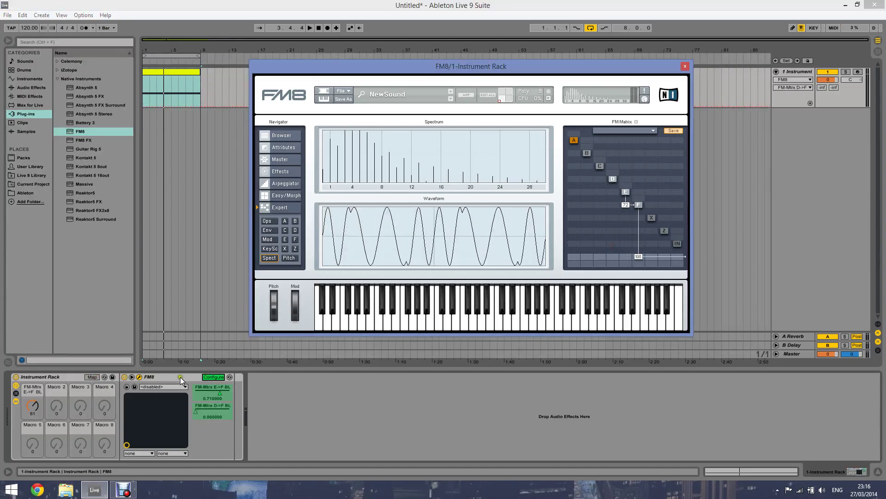
right_click(204, 409)
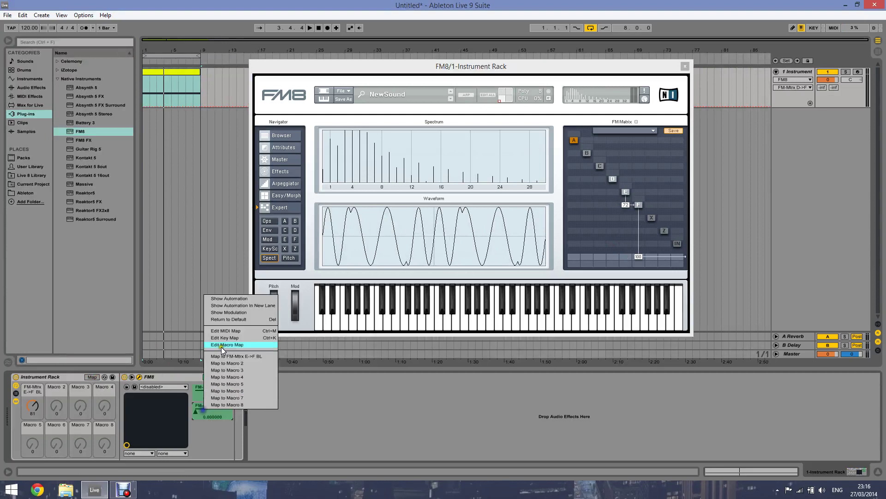
click(224, 358)
- Sweep Macro 1 during playback and limit the D-to-F mapping's maximum to 0.34
key(space)
drag(32, 405, 37, 421)
click(92, 377)
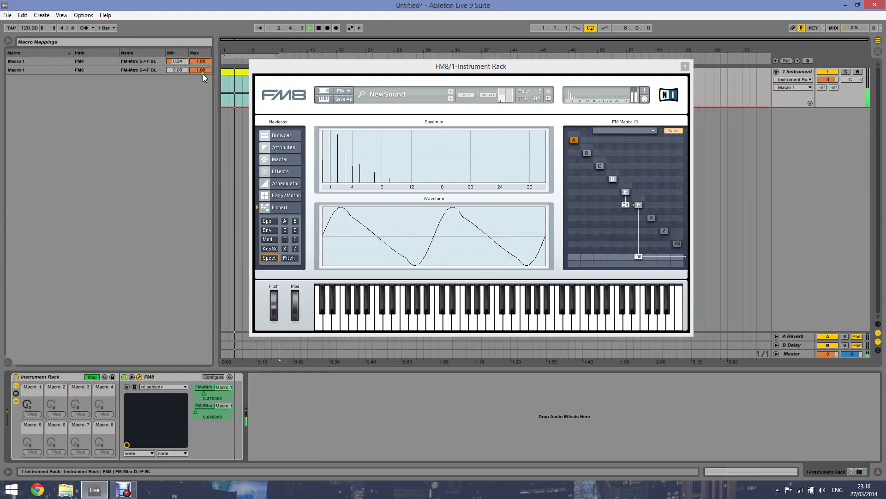
drag(26, 405, 34, 412)
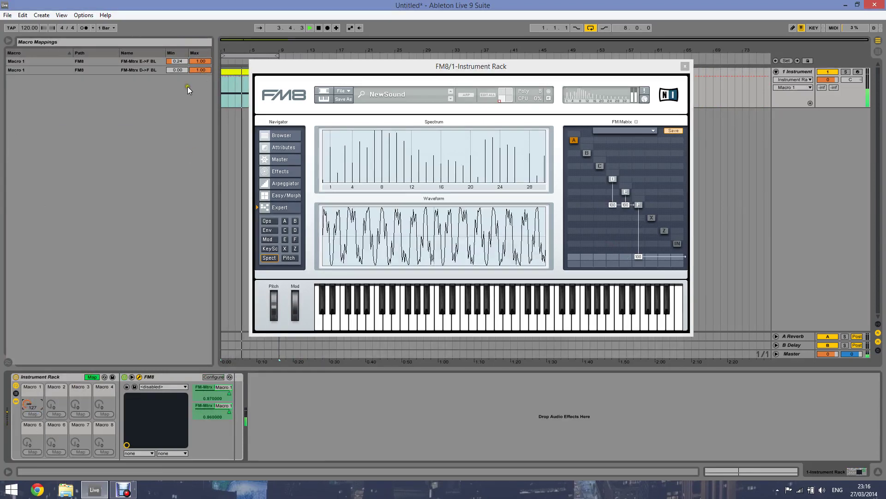
drag(194, 70, 194, 72)
drag(26, 405, 27, 438)
click(90, 377)
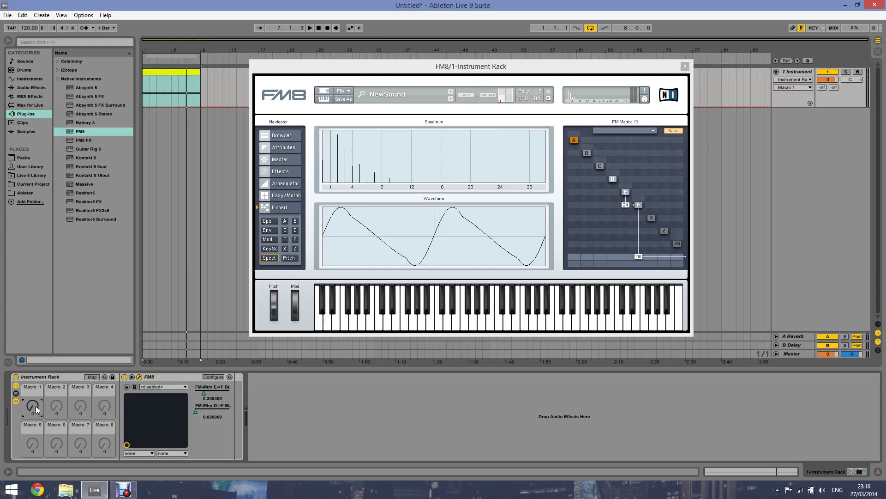
- Sweep Macro 1 up and down during playback while watching the spectrum, and leave it at 127
scroll(37, 410, up, 5)
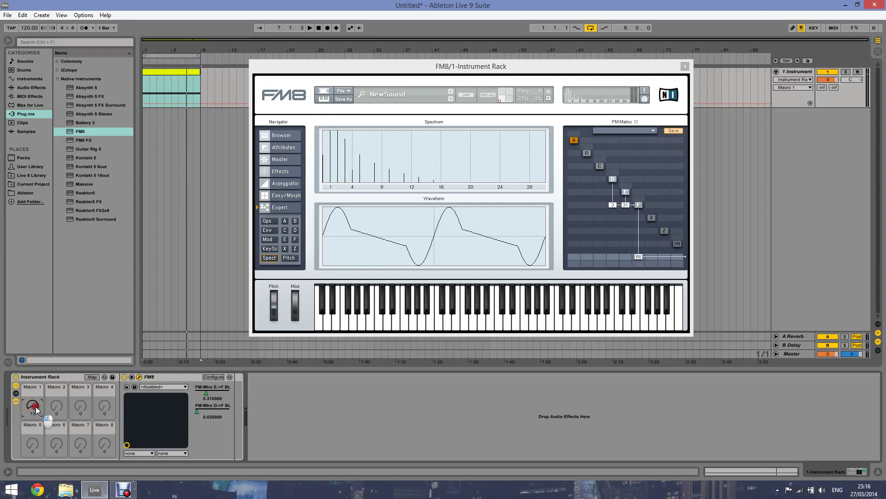
key(space)
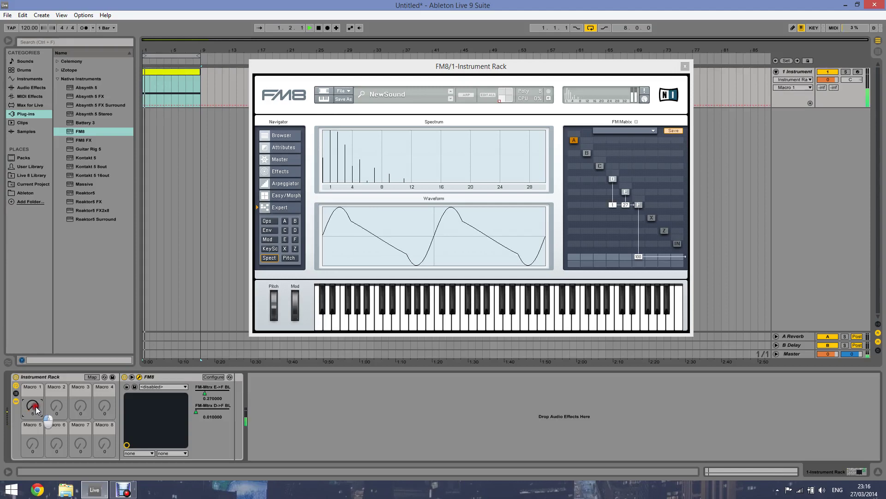
scroll(36, 409, up, 10)
scroll(34, 410, down, 10)
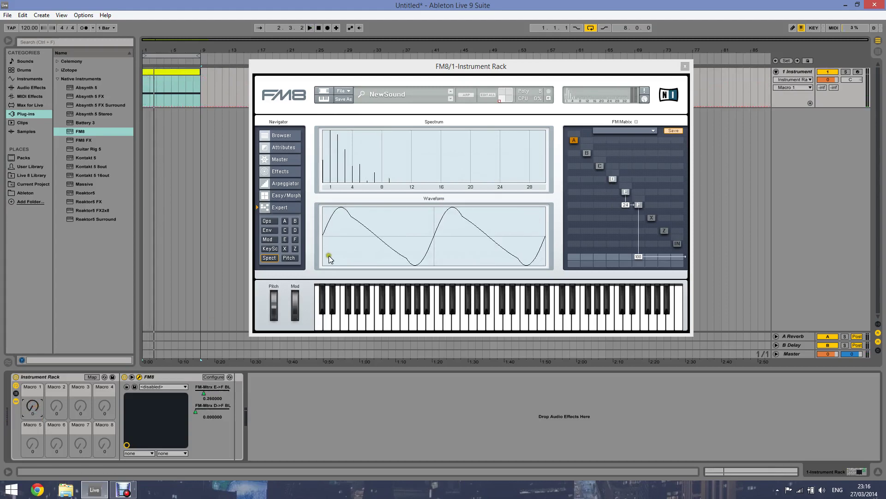
drag(35, 406, 35, 346)
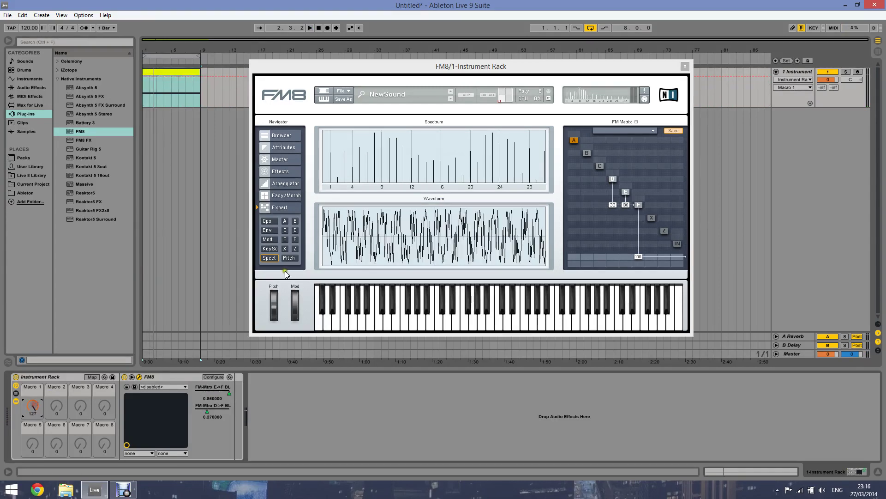
- Return to the operators page and set operator D's waveform to 1+2+3 Saw after trying 1+3+5 Square
click(268, 221)
click(424, 189)
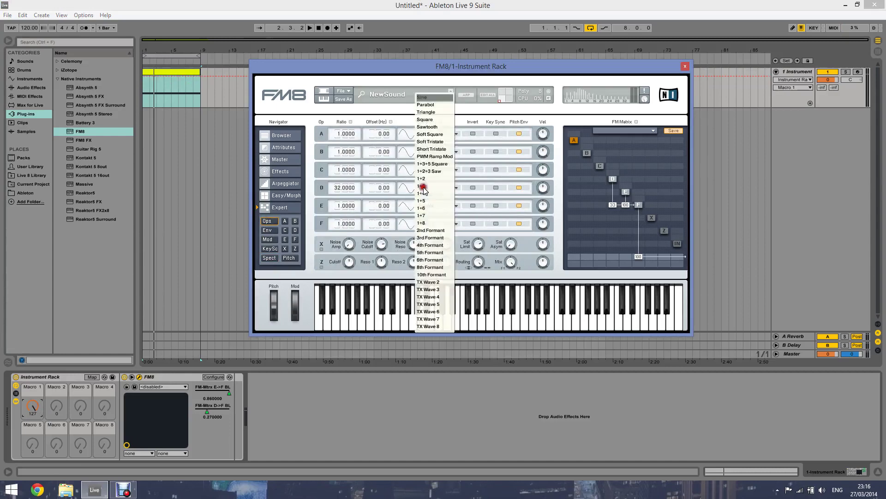
click(434, 173)
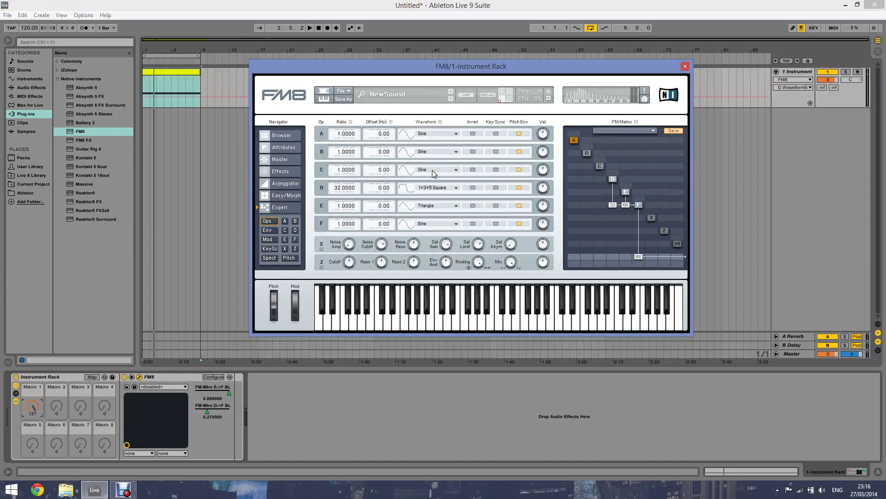
click(439, 187)
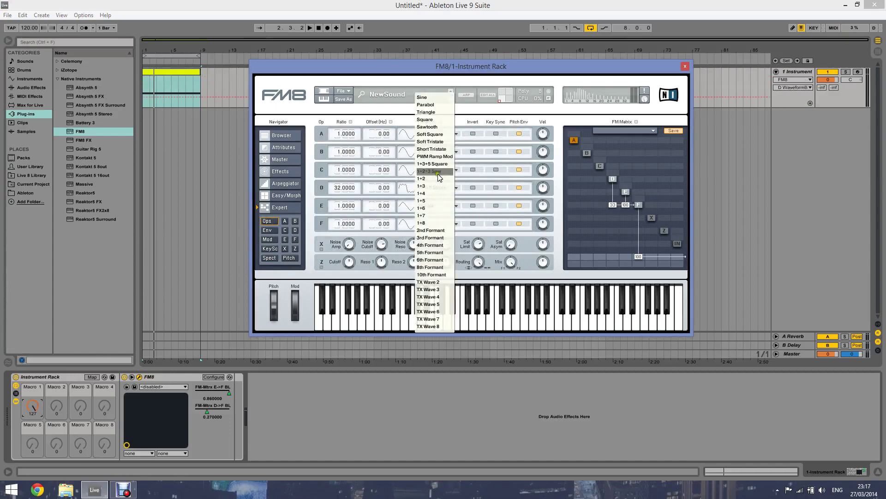
click(438, 178)
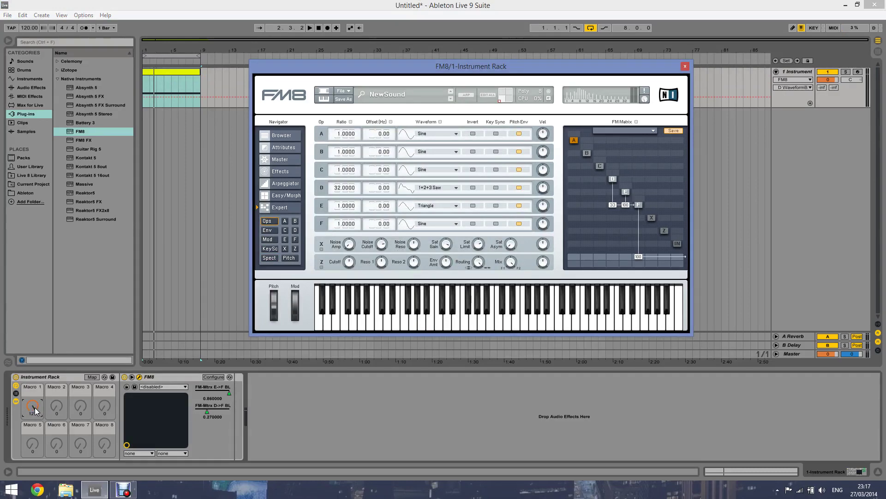
- With Macro 1 at 113 during playback, compare Sine and 1+3+5 Square on operator D before returning it to 1+2+3 Saw
key(space)
drag(34, 404, 32, 405)
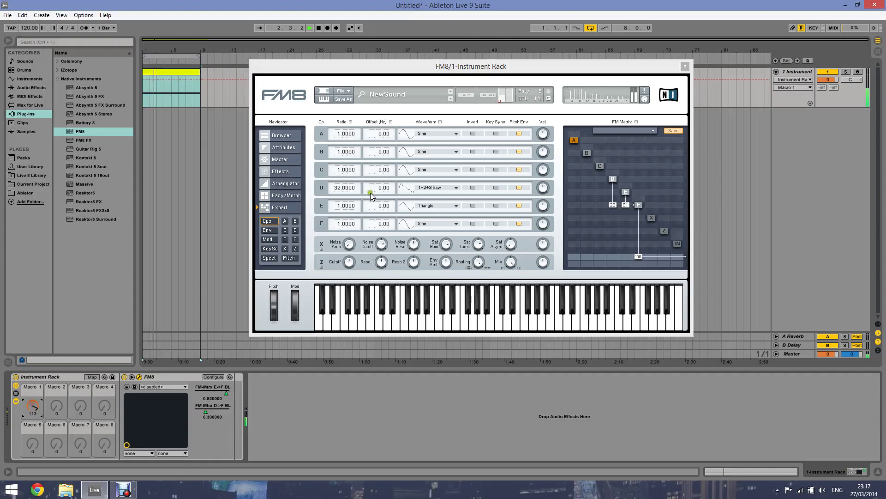
click(428, 189)
click(433, 96)
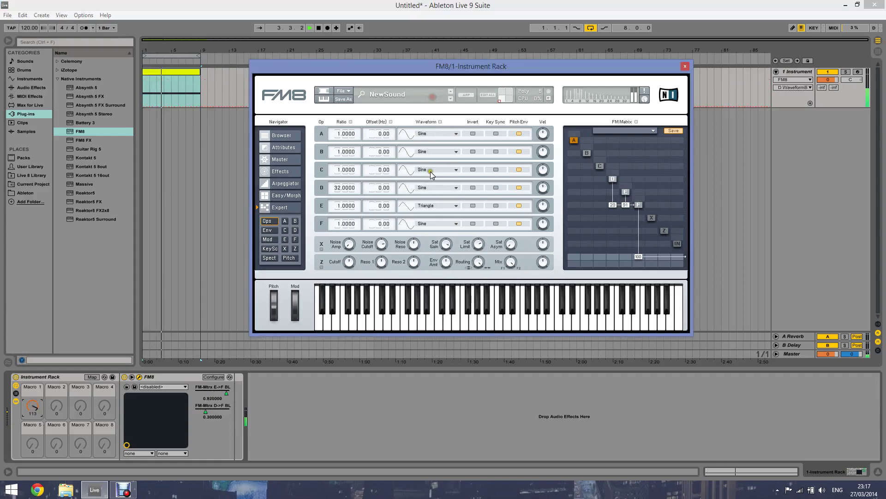
click(433, 190)
click(436, 171)
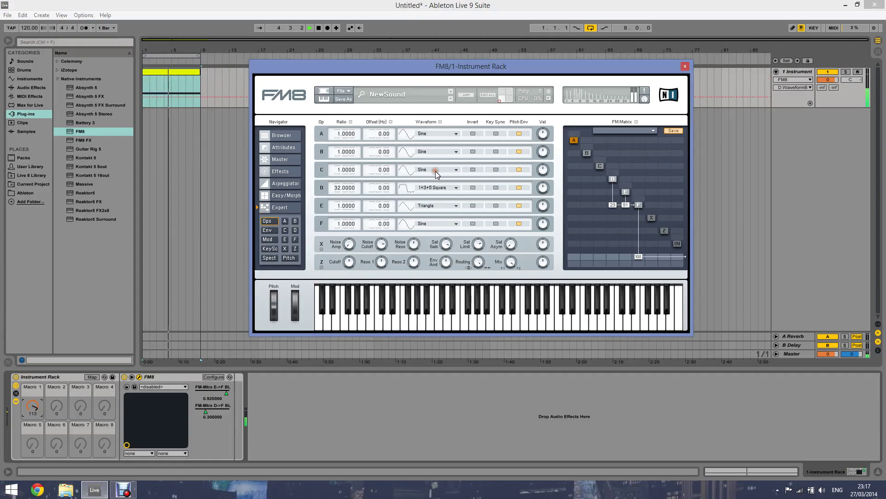
click(443, 187)
click(444, 170)
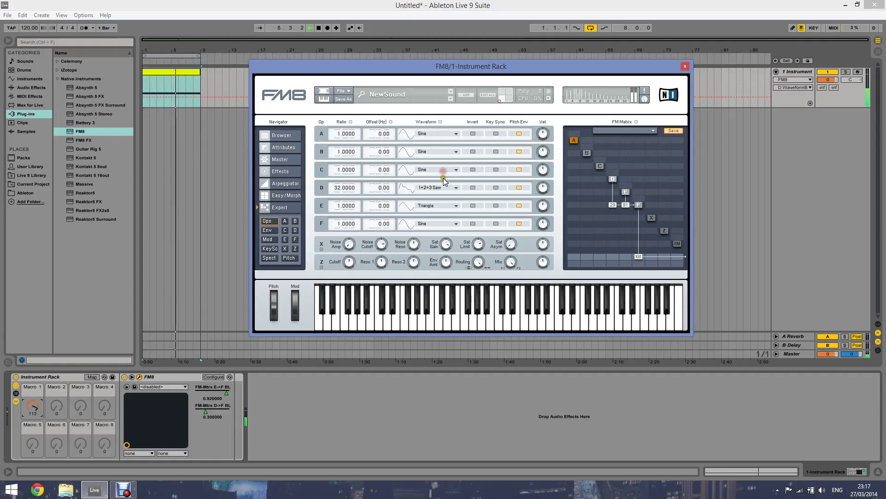
- Lower Macro 1 to 0, raise the D-to-F mapping's minimum to about 0.13, and test the macro before stopping playback
mouse_move(32, 407)
mouse_down()
mouse_move(32, 398)
mouse_move(32, 412)
mouse_up()
click(92, 376)
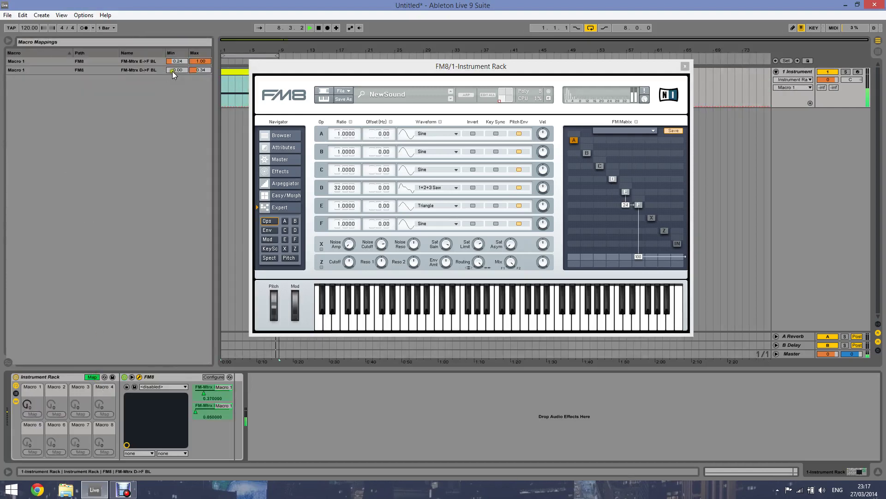
mouse_move(177, 70)
mouse_down()
mouse_move(176, 61)
mouse_move(176, 70)
mouse_up()
click(91, 377)
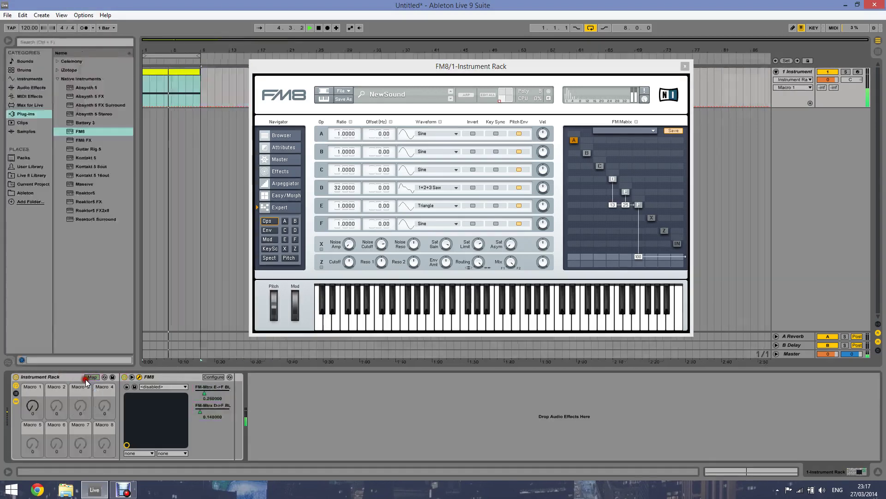
drag(38, 403, 35, 405)
key(space)
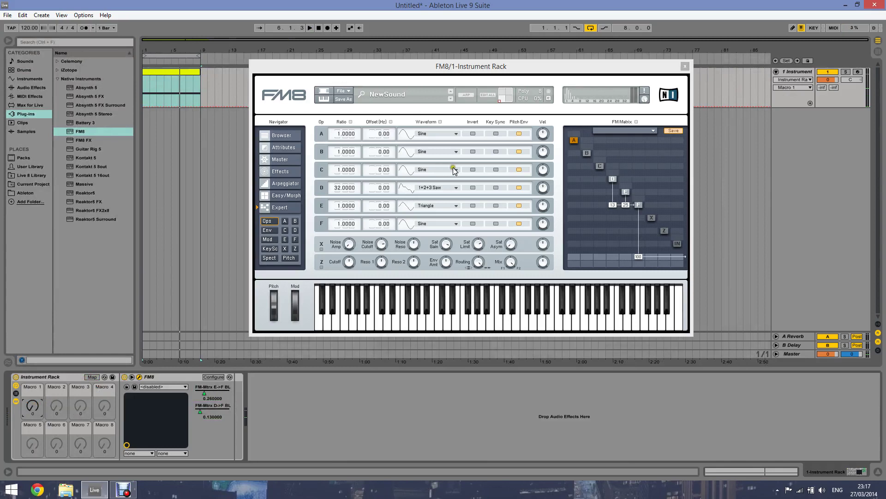
- Route operator C into operator D at 100 in the FM matrix and audition it by sweeping Macro 1 during playback
click(600, 167)
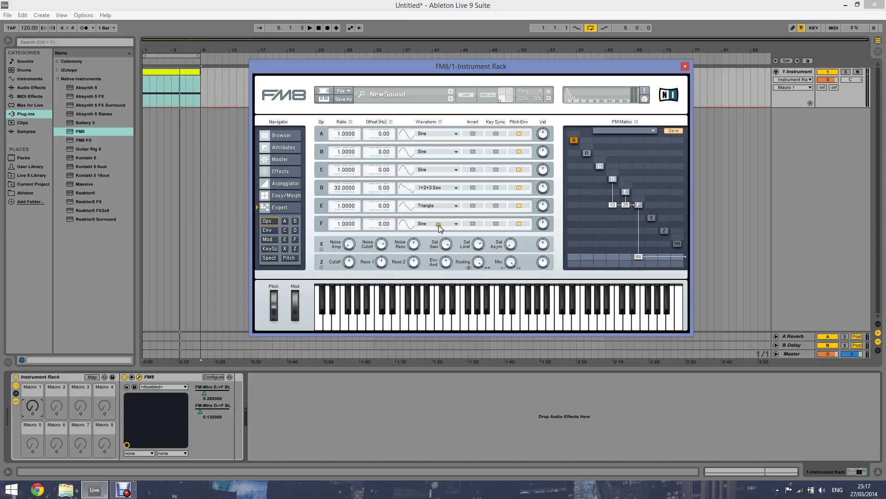
key(space)
click(600, 179)
drag(600, 179, 601, 103)
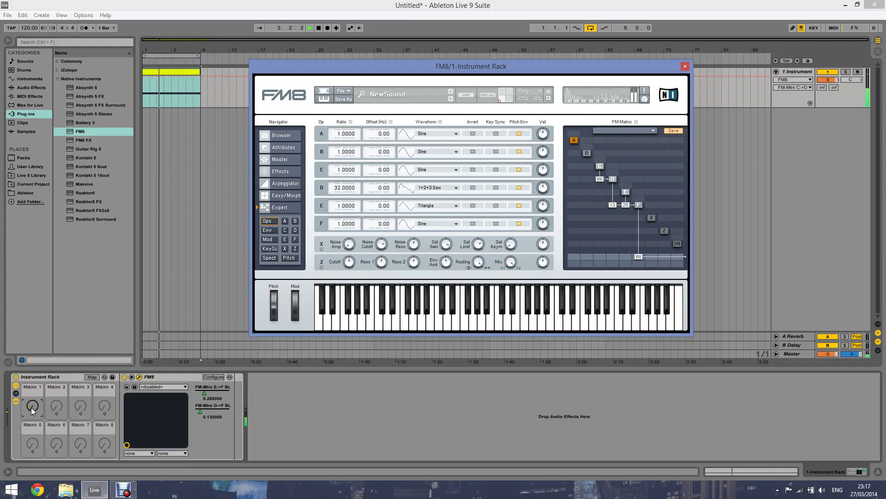
scroll(32, 410, up, 10)
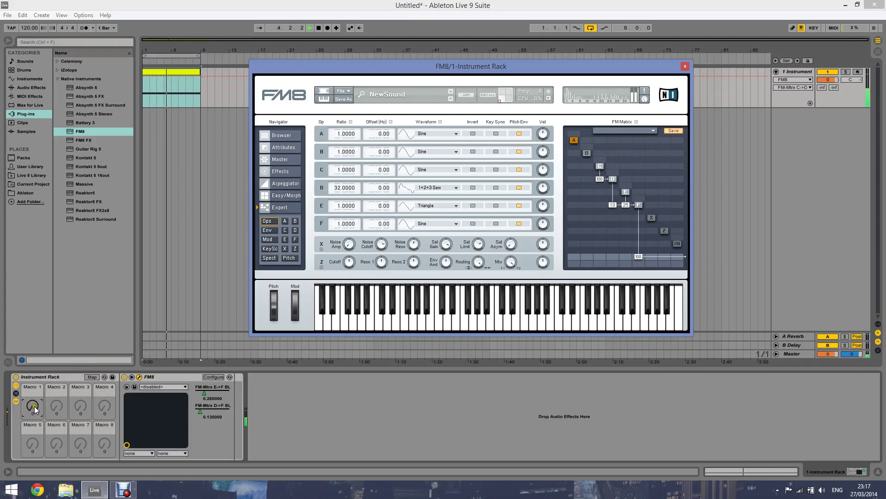
scroll(35, 410, up, 5)
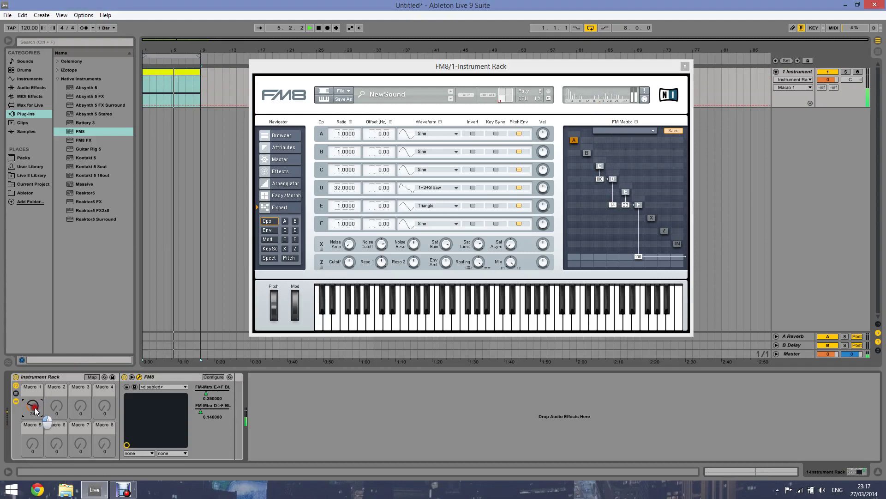
drag(35, 408, 35, 411)
key(space)
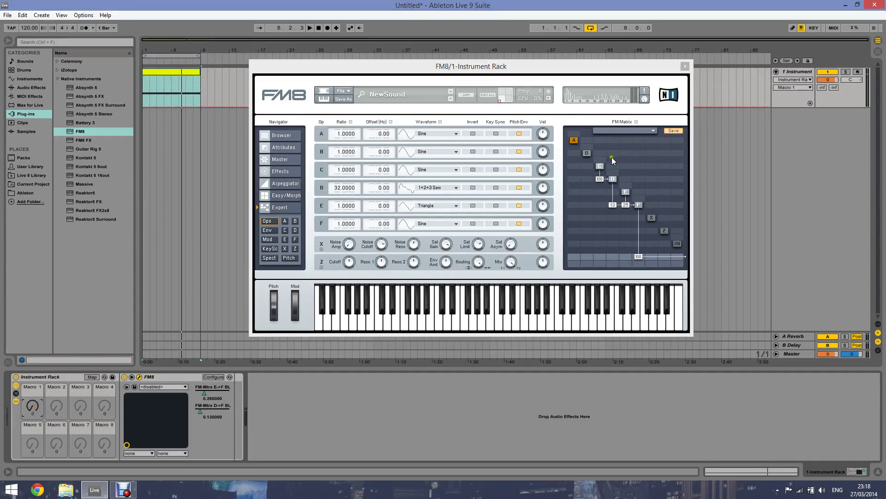
- Set operator C's waveform to Parabol and audition it by sweeping Macro 1 during playback
click(445, 169)
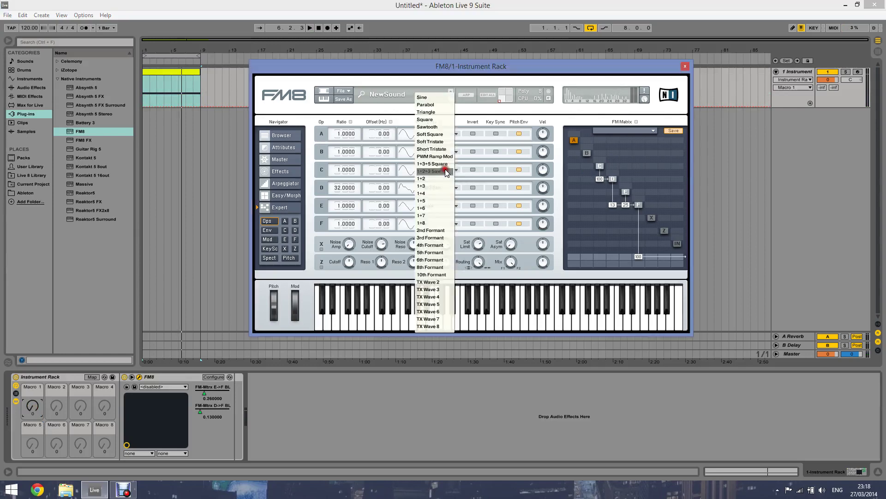
click(435, 105)
key(space)
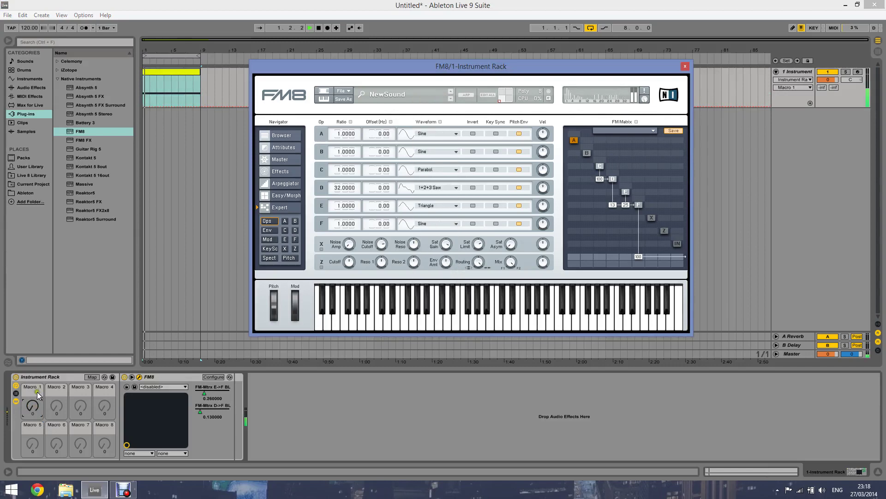
click(36, 406)
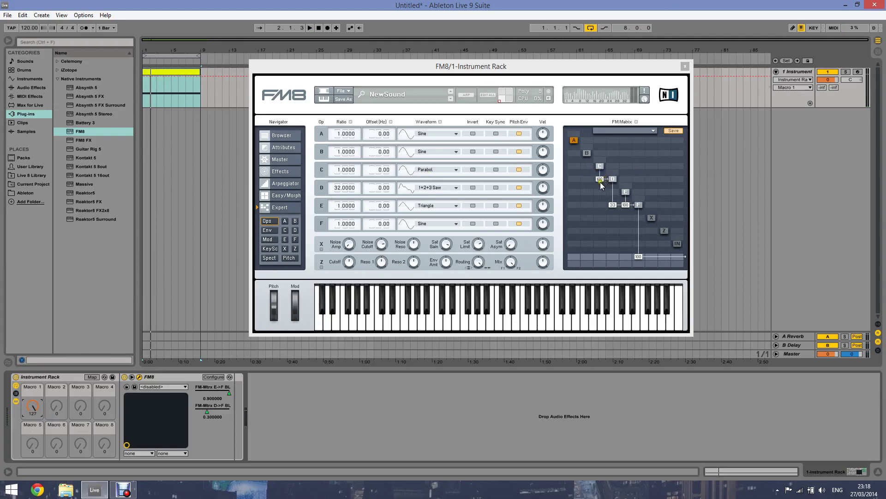
key(space)
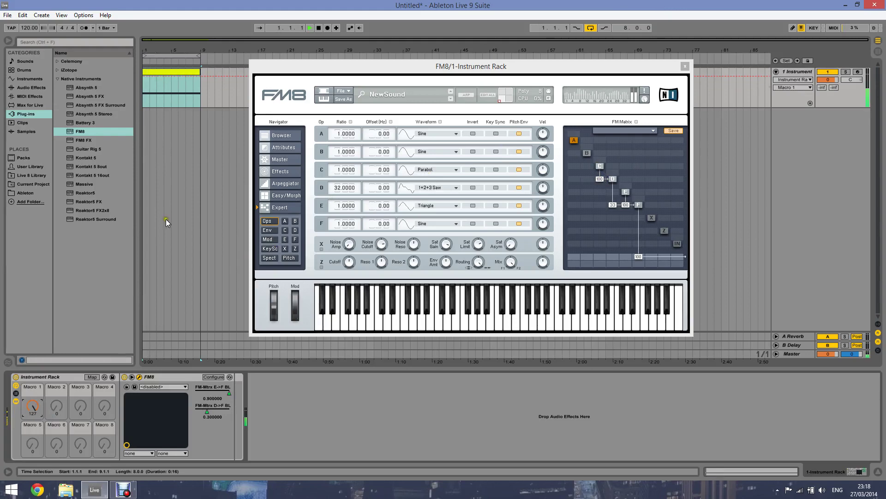
drag(30, 405, 31, 415)
- Set FM8's unison to 4 voices with detune about 12 and pan about 42, testing Macro 1 during playback
click(285, 159)
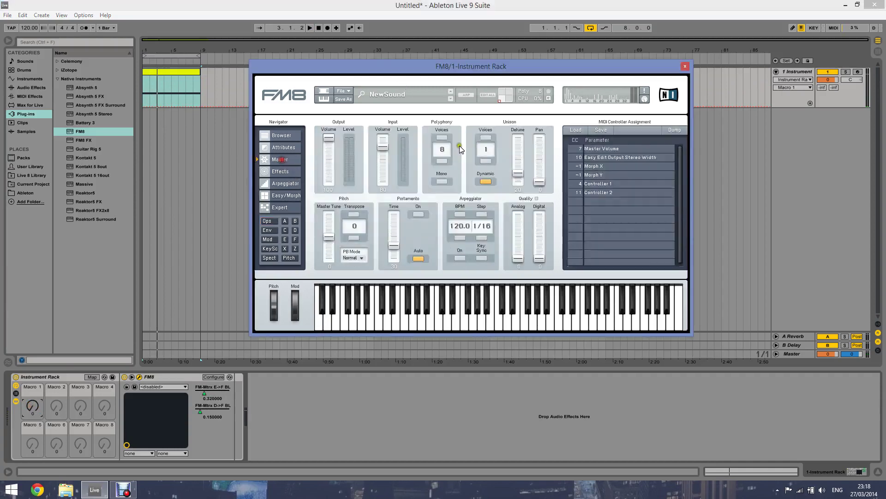
click(487, 137)
click(487, 137)
click(487, 137)
key(space)
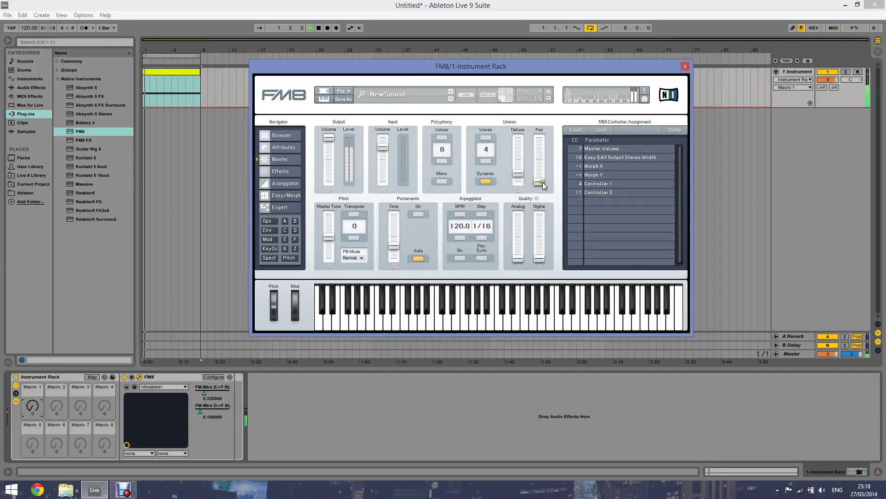
drag(518, 173, 538, 163)
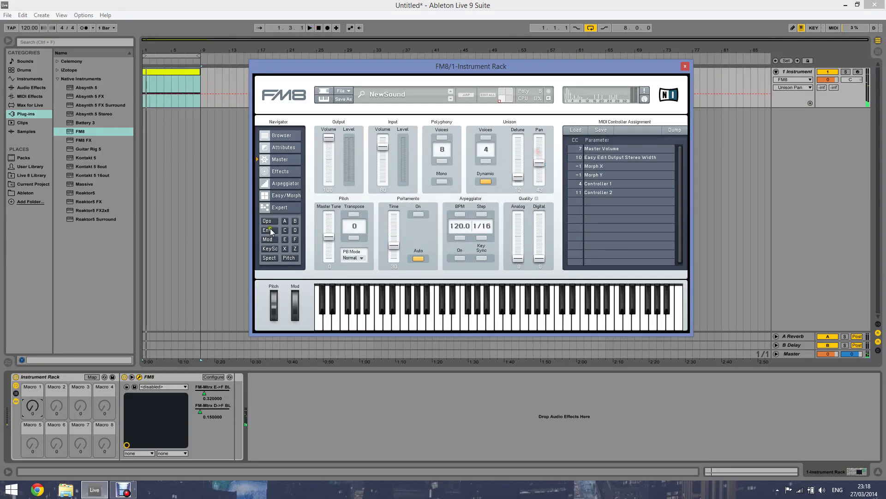
drag(33, 413, 34, 419)
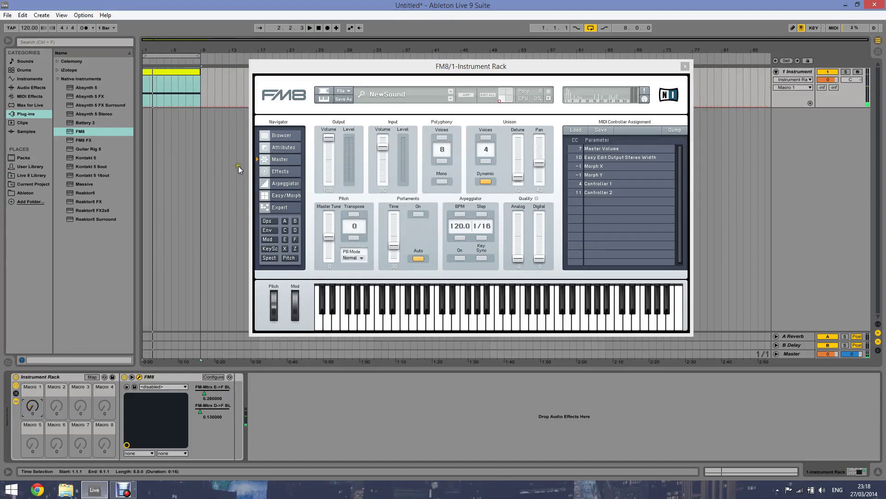
- Enable FM8's Shelving EQ, boost its low and high shelves slightly, and sweep Macro 1 up to 127 during playback
click(268, 221)
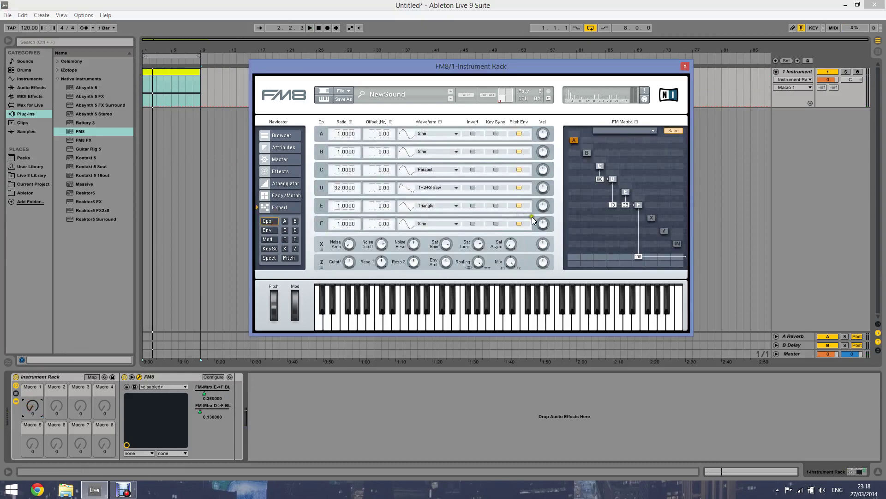
click(280, 171)
click(351, 208)
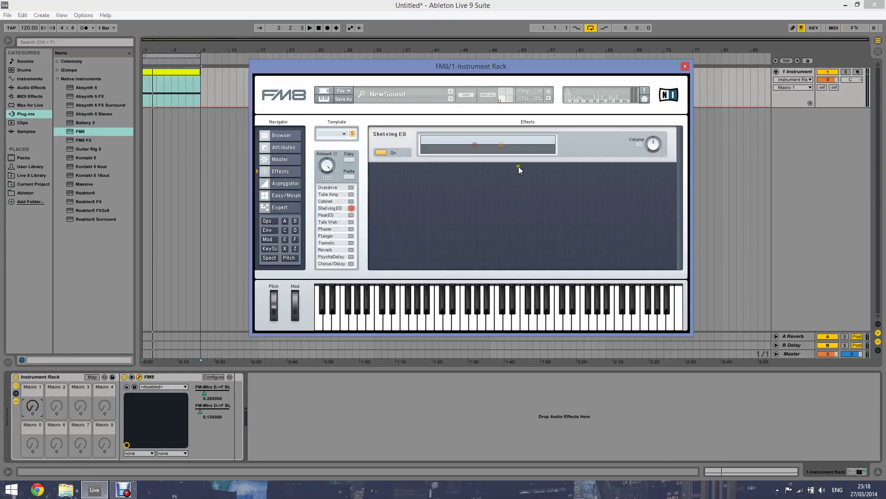
drag(505, 145, 503, 143)
drag(506, 145, 488, 149)
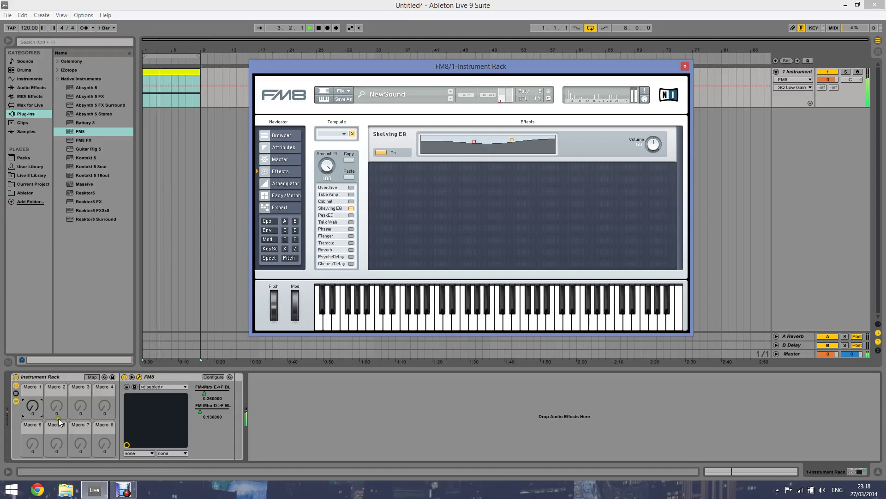
drag(34, 407, 35, 409)
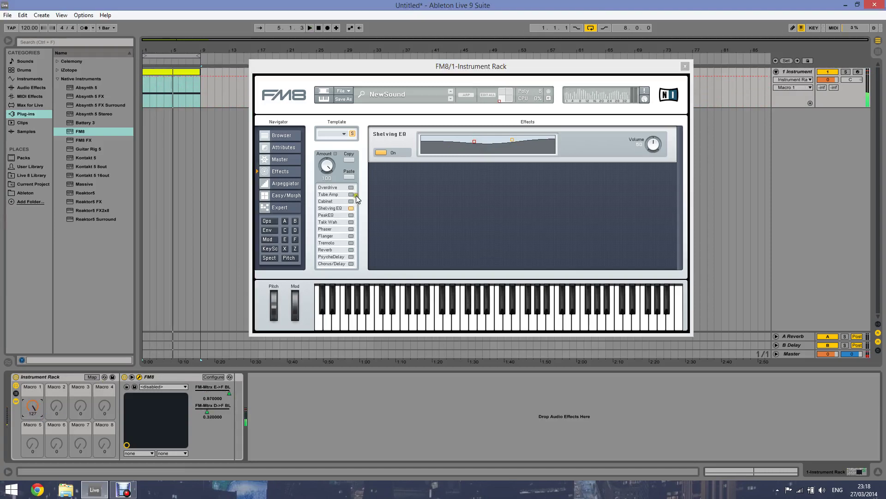
- Lower FM8's master output volume to about 70 and recheck the Macro 1 sweep, leaving it at 127
click(279, 160)
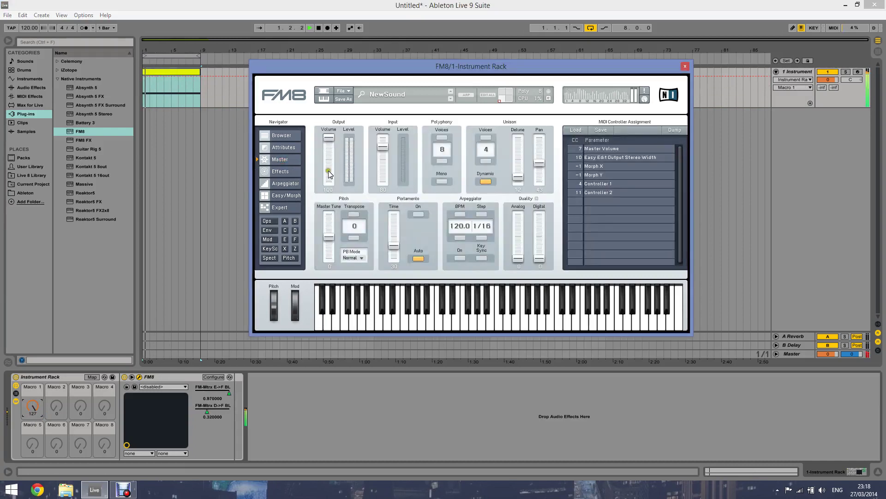
drag(329, 134, 330, 153)
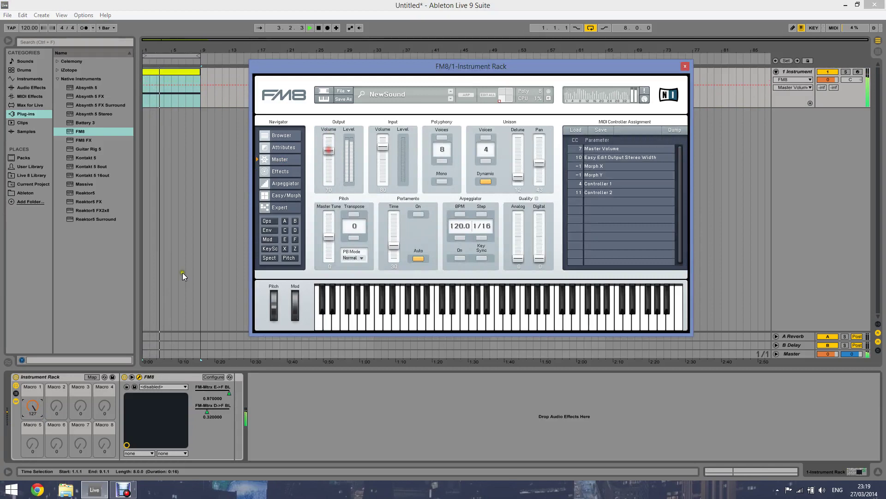
drag(31, 402, 32, 397)
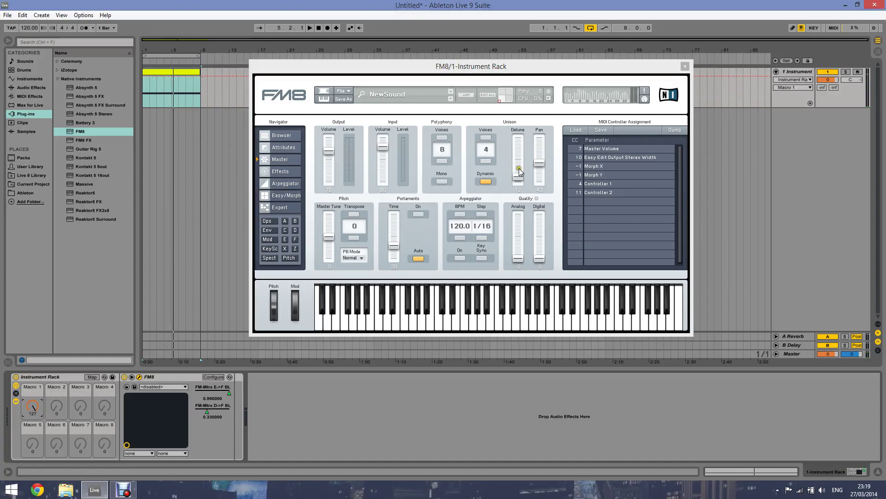
- Raise the unison detune slightly, then lower Macro 1 to 0 during playback to hear it before stopping
drag(516, 169, 516, 166)
key(space)
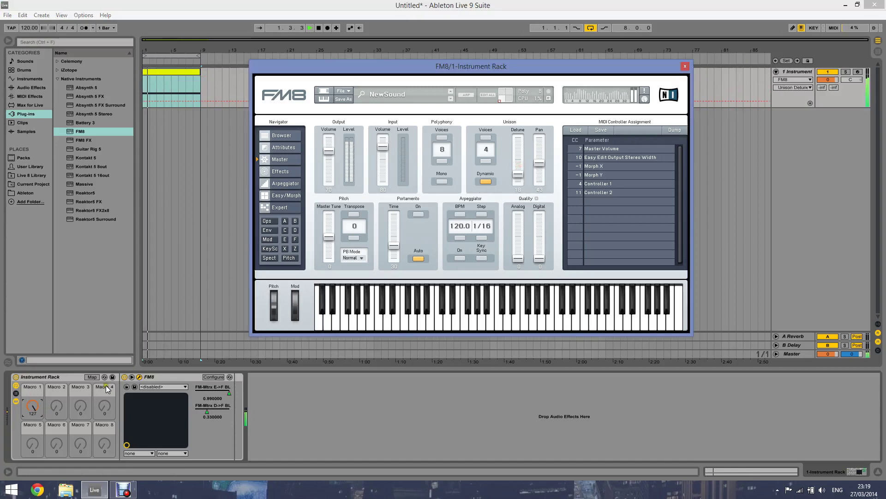
drag(33, 406, 33, 464)
key(space)
- Close the FM8 window, add EQ Eight after FM8 inside the Instrument Rack, and test Macro 1 during playback
click(685, 66)
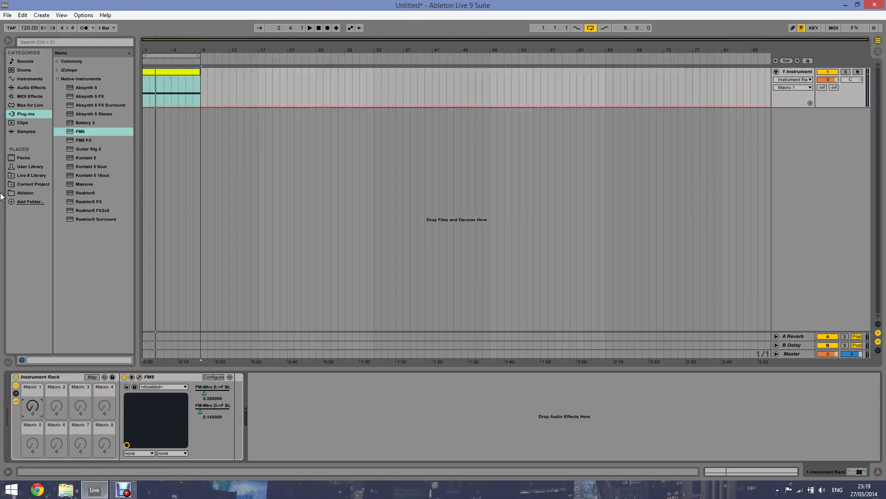
click(37, 88)
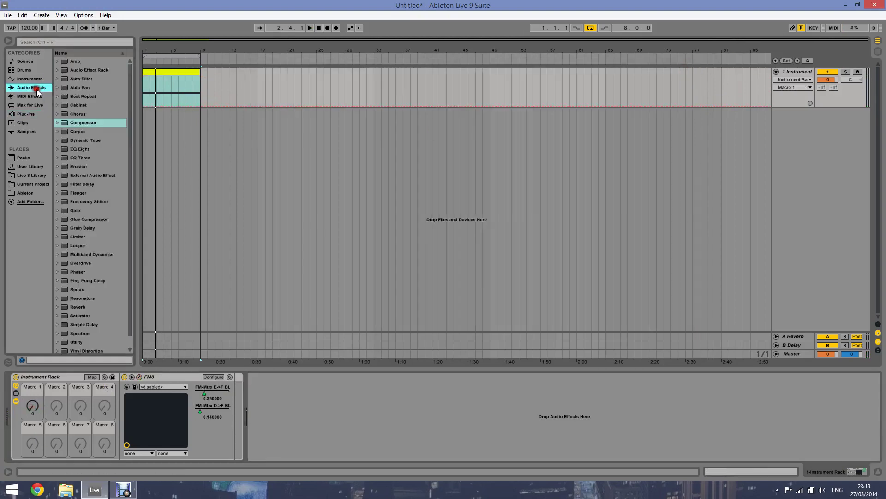
click(64, 149)
drag(234, 392, 229, 392)
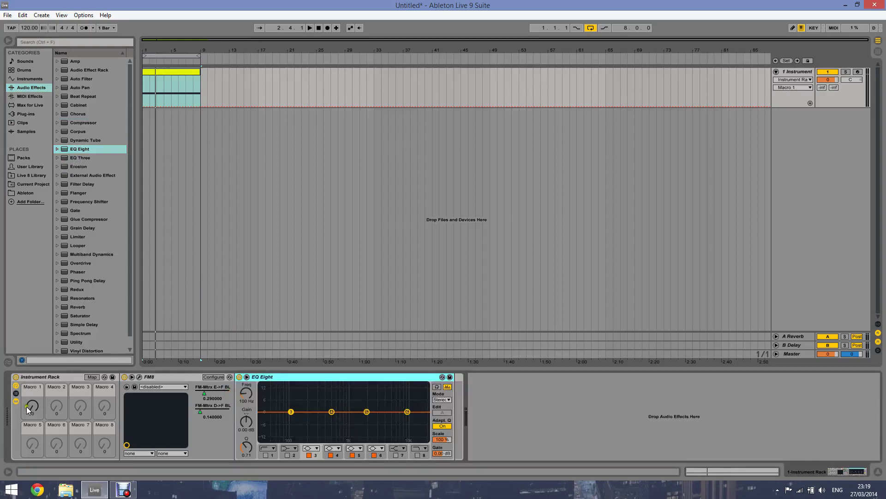
key(space)
drag(29, 408, 34, 407)
key(space)
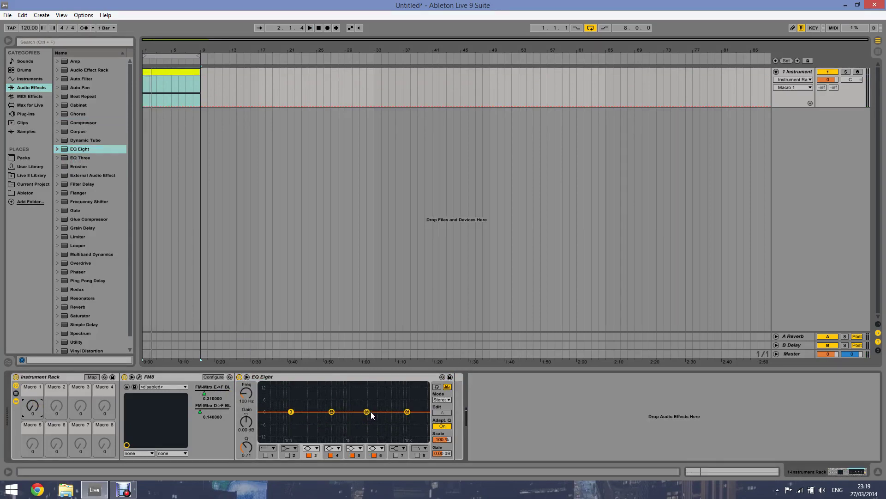
- In EQ Eight, boost band 5 about 14.3 dB at 1.02 kHz and cut band 4 deeply below it during playback
drag(367, 411, 350, 385)
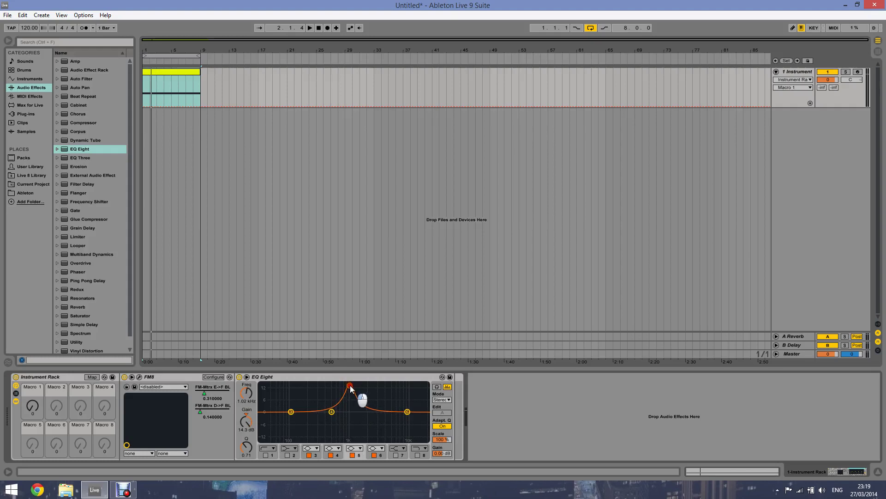
key(space)
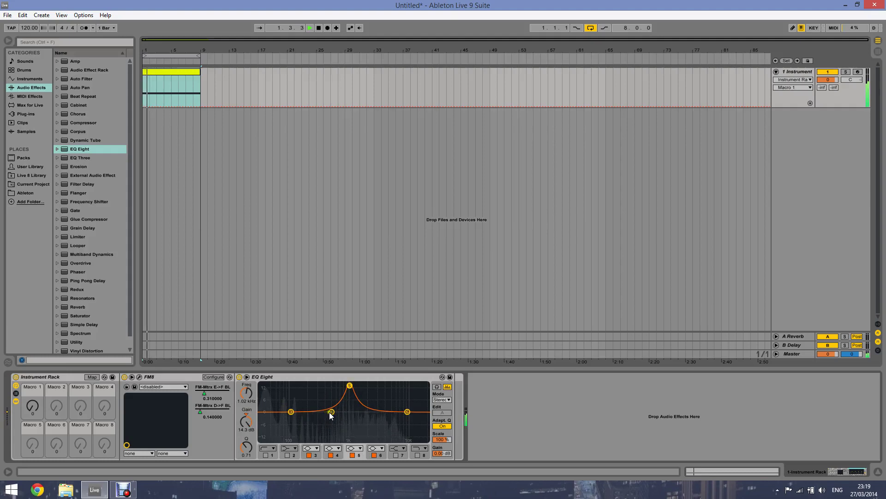
drag(331, 412, 327, 442)
- Boost EQ Eight band 3 by 15 dB at 129 Hz with Q 0.27, and band 6 about 5.08 dB at 6.71 kHz
drag(291, 412, 297, 385)
drag(248, 447, 247, 447)
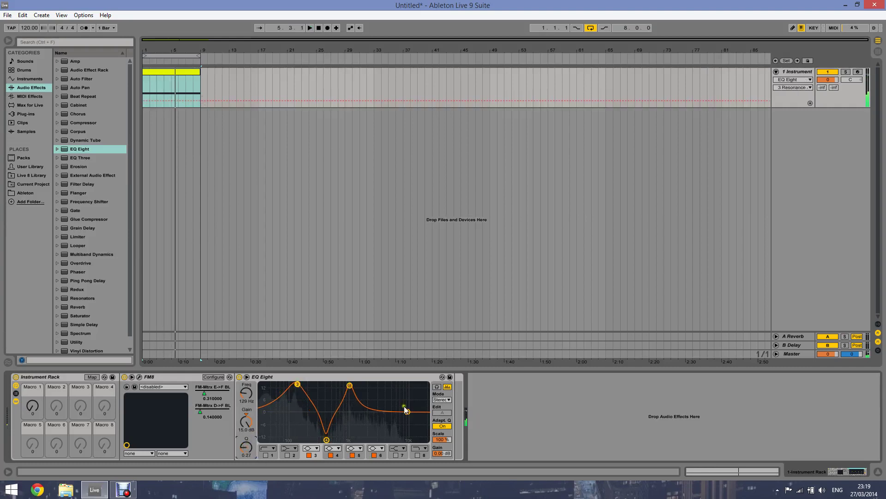
drag(405, 408, 397, 403)
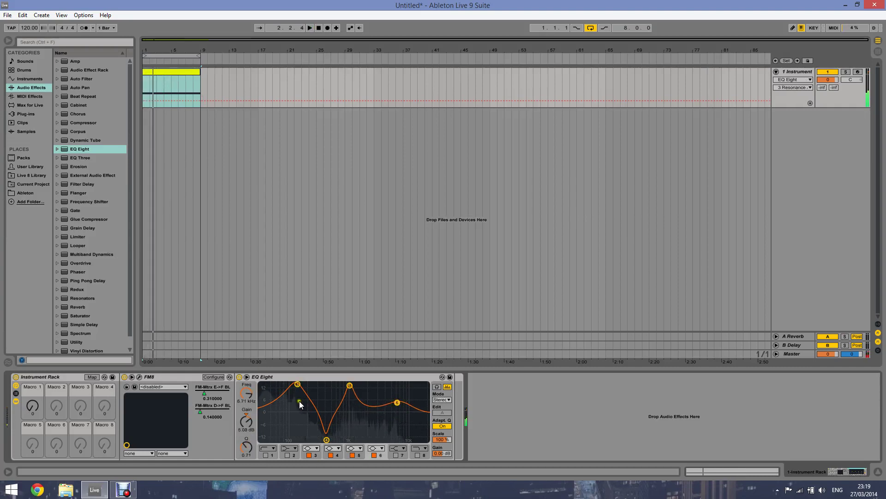
key(space)
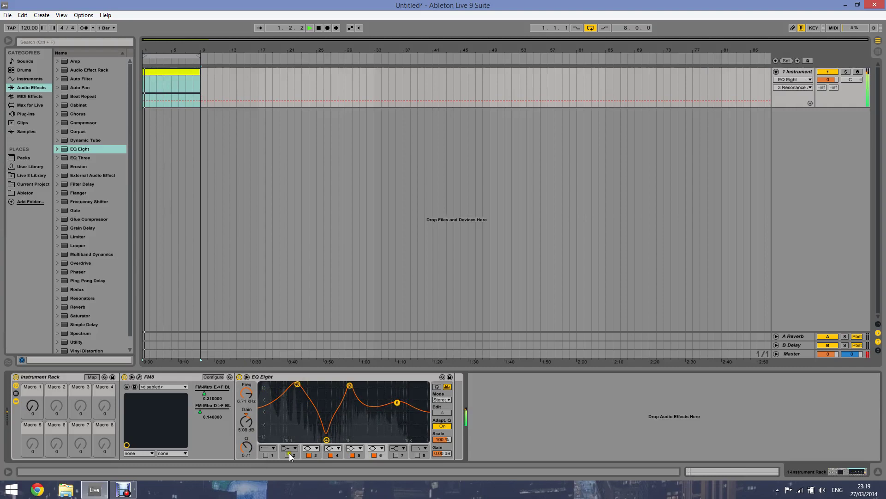
- Map EQ Eight band 3's frequency to Macro 1 and sweep the macro up to 127 during playback
click(316, 454)
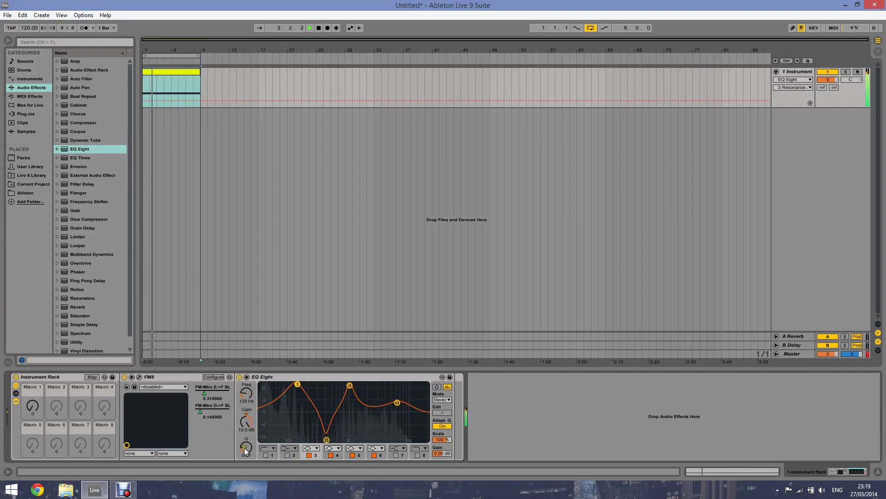
right_click(245, 394)
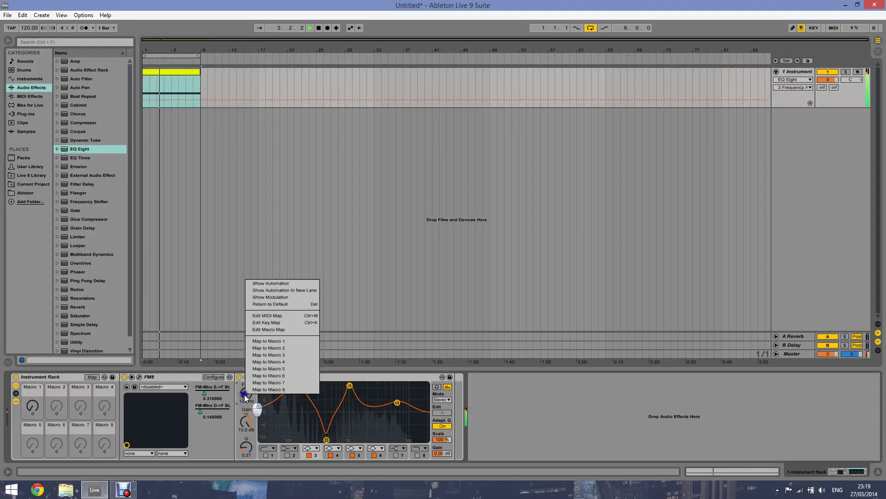
click(272, 341)
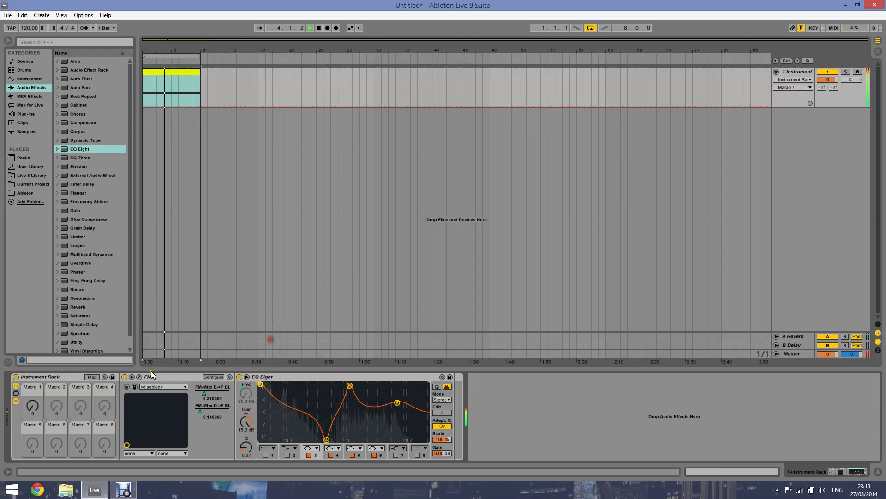
mouse_move(32, 407)
mouse_down()
mouse_move(35, 390)
mouse_move(35, 411)
mouse_up()
- Limit Macro 1's range for EQ Eight band 3's frequency to 127–733 Hz, close macro mapping, and test the macro
click(91, 377)
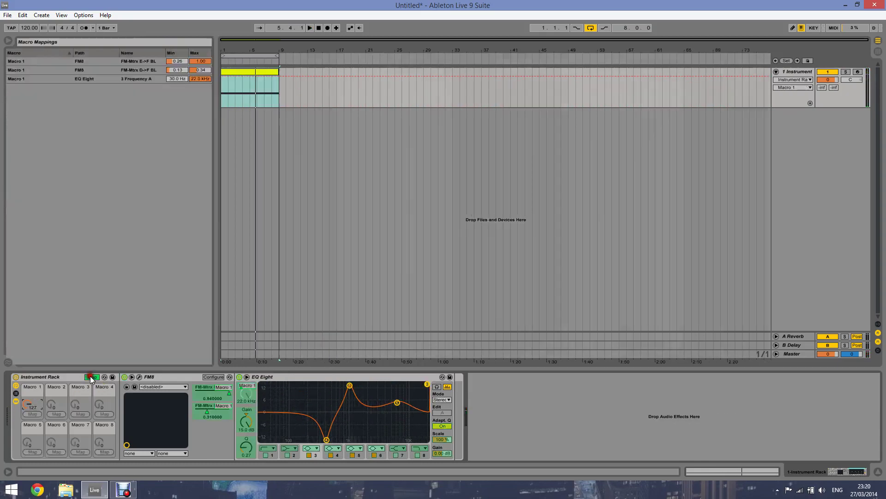
key(space)
drag(203, 77, 201, 79)
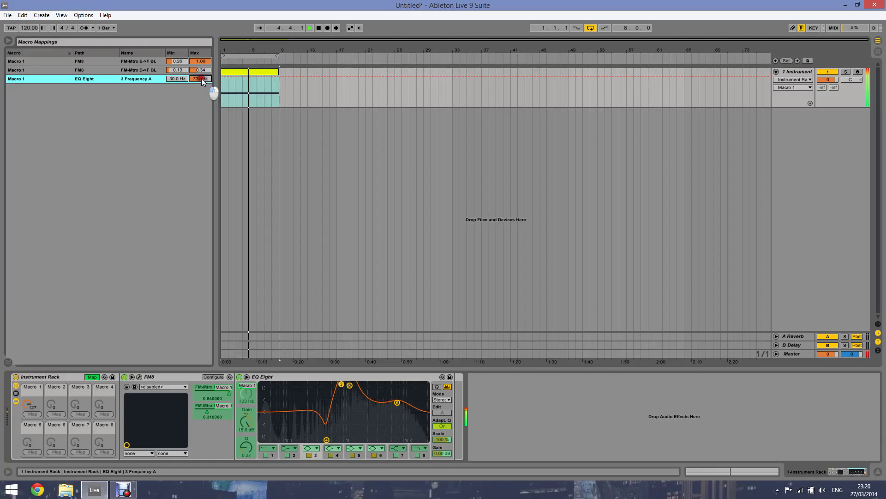
key(space)
drag(26, 405, 26, 462)
key(space)
drag(175, 79, 174, 80)
click(91, 377)
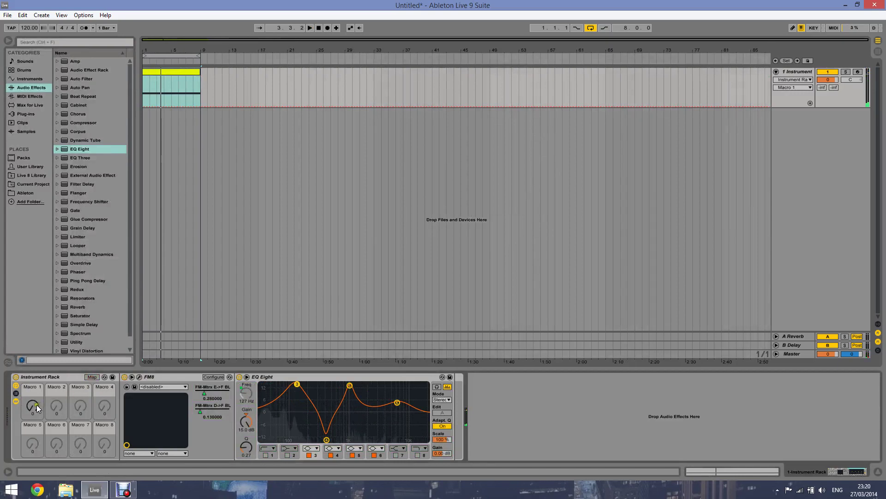
drag(34, 411, 56, 392)
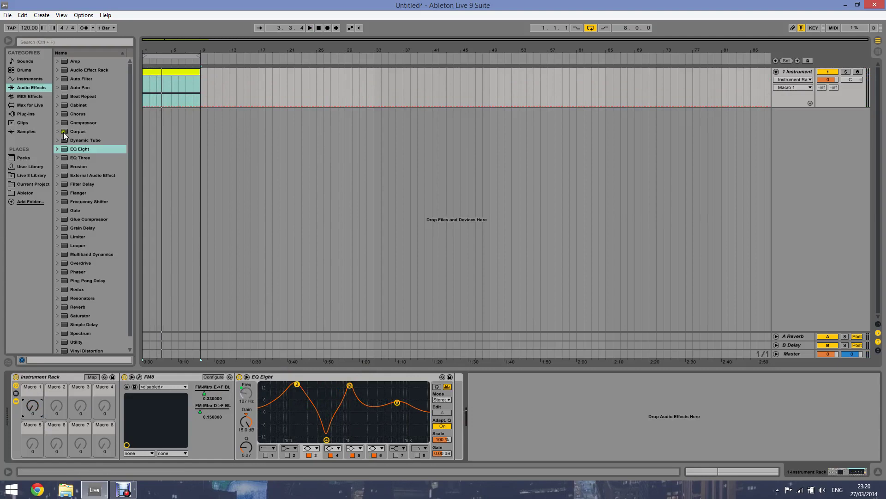
- Duplicate EQ Eight inside the Instrument Rack and test Macro 1 during playback
click(63, 151)
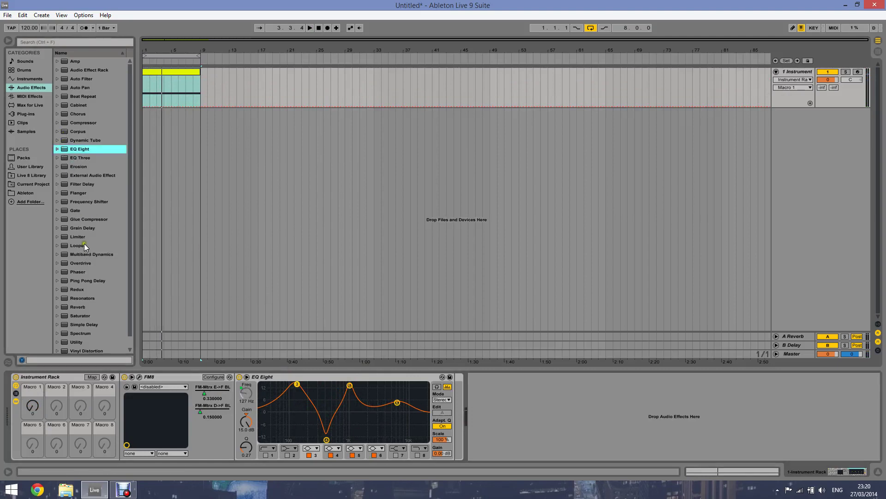
click(284, 378)
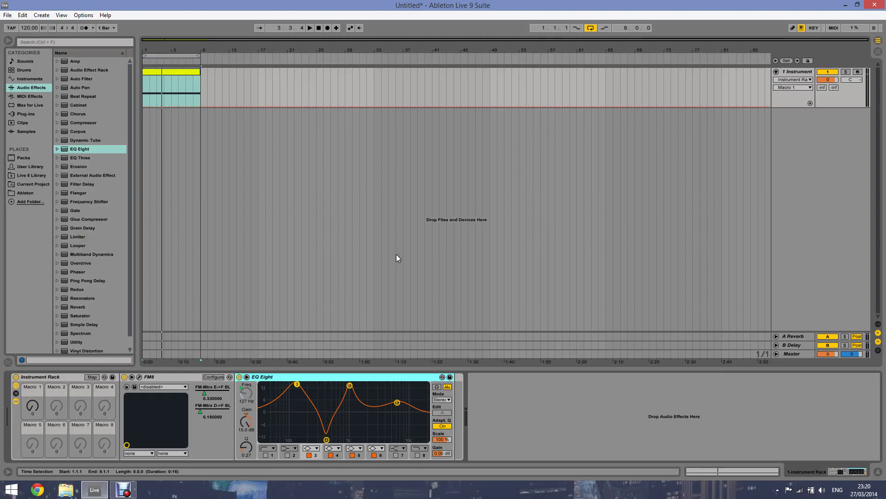
key(ctrl+d)
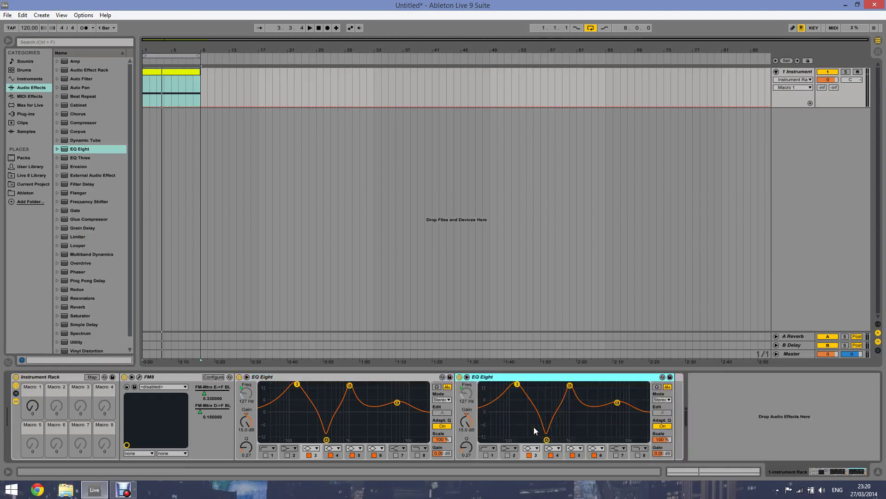
key(space)
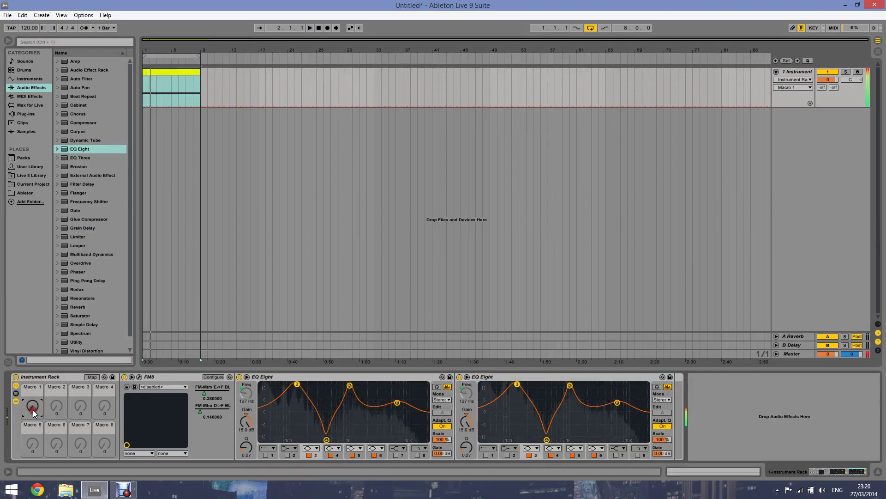
drag(33, 406, 36, 413)
- Switch to Session View, lower the Instrument Rack track's volume, and check the level during playback
key(Tab)
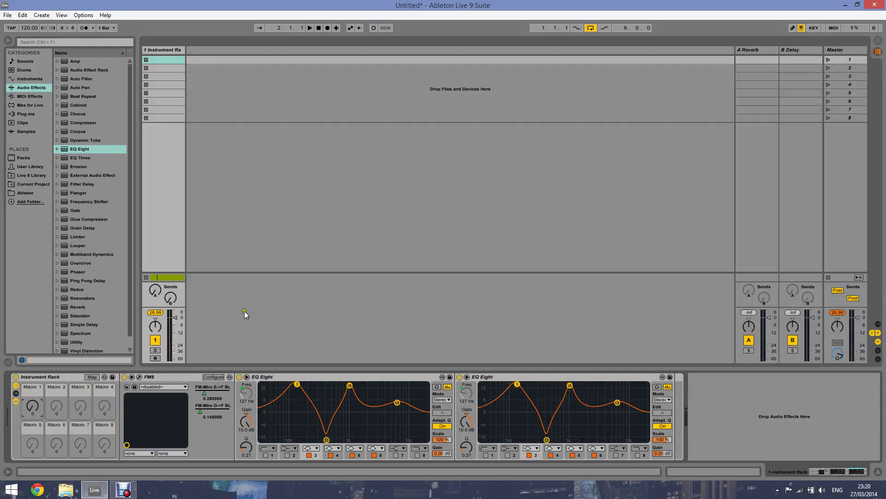
drag(172, 318, 182, 328)
key(space)
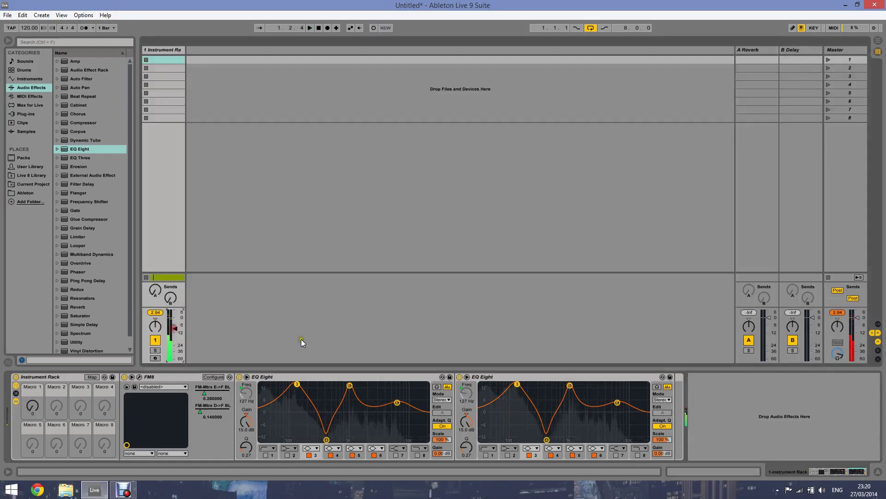
- Turn off band 5 in the second EQ Eight and sweep Macro 1 up to 127 during playback
click(572, 455)
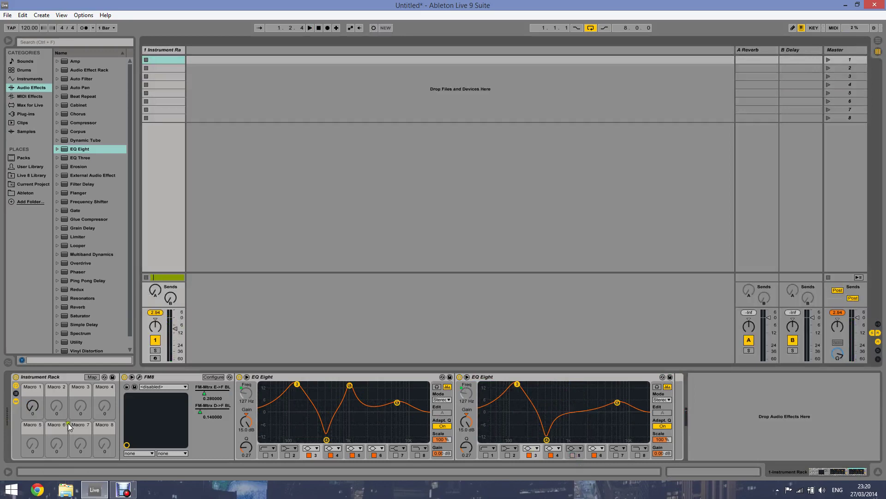
key(space)
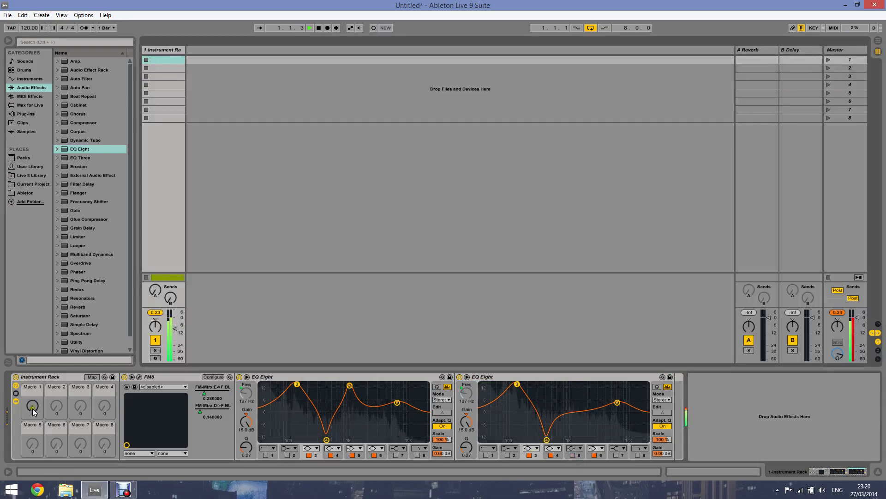
drag(33, 412, 34, 398)
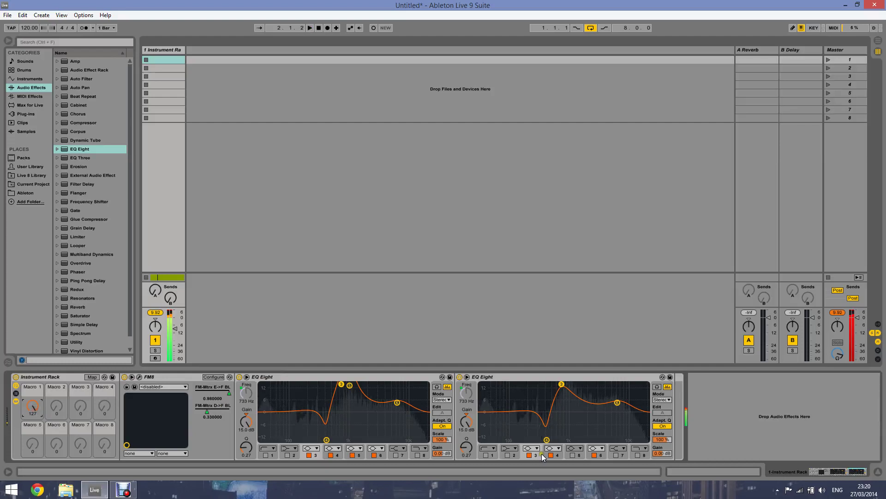
- Set the second EQ Eight's Scale to 81% and sweep Macro 1 back and forth during playback, ending at 0
drag(662, 439, 663, 442)
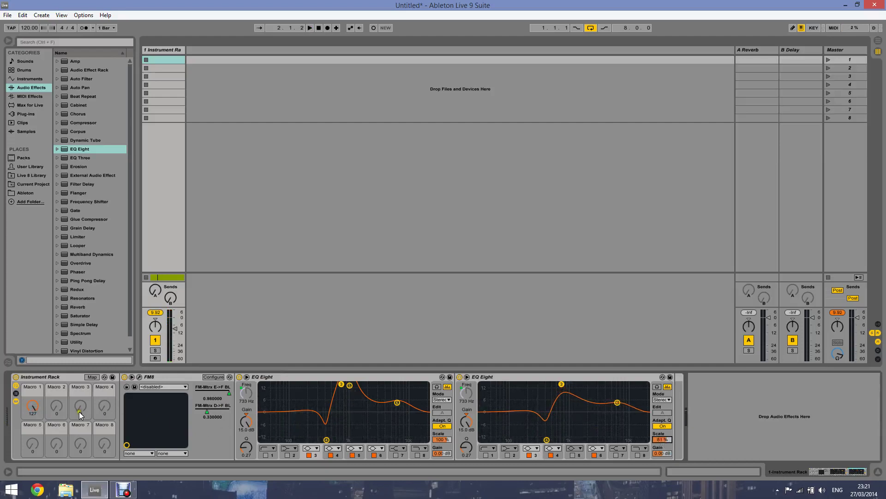
scroll(34, 410, down, 3)
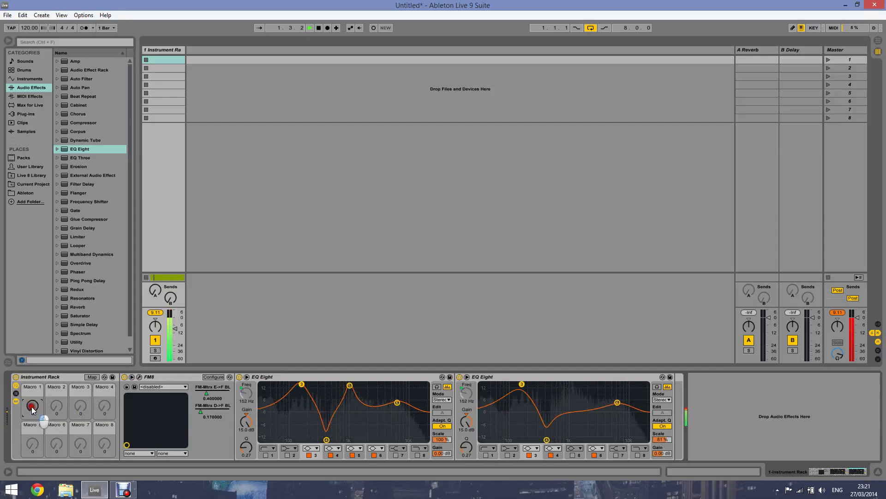
scroll(32, 409, down, 5)
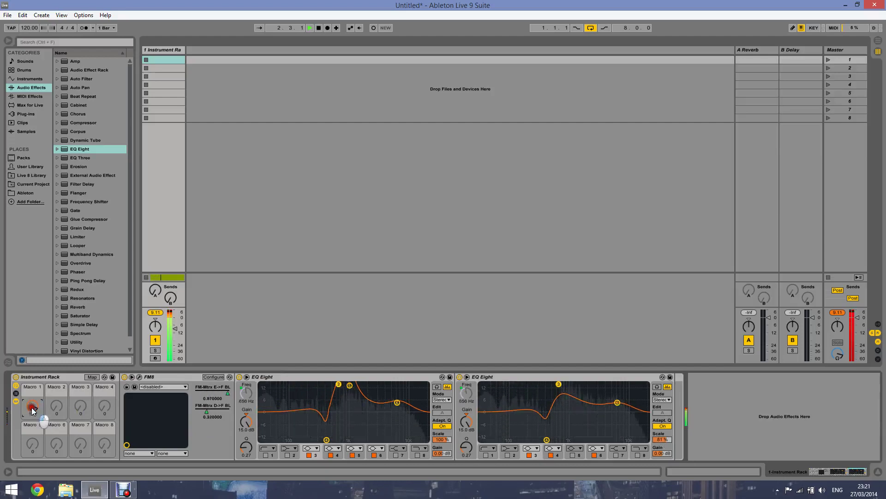
scroll(32, 409, up, 8)
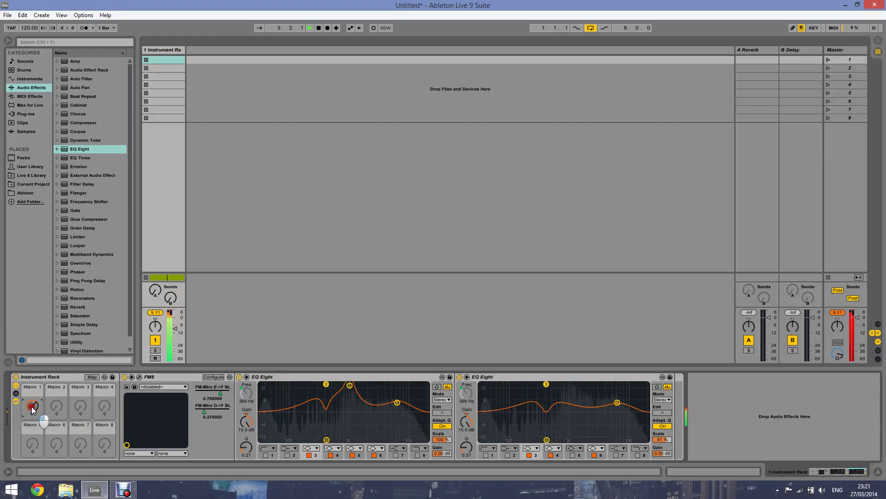
scroll(32, 409, down, 8)
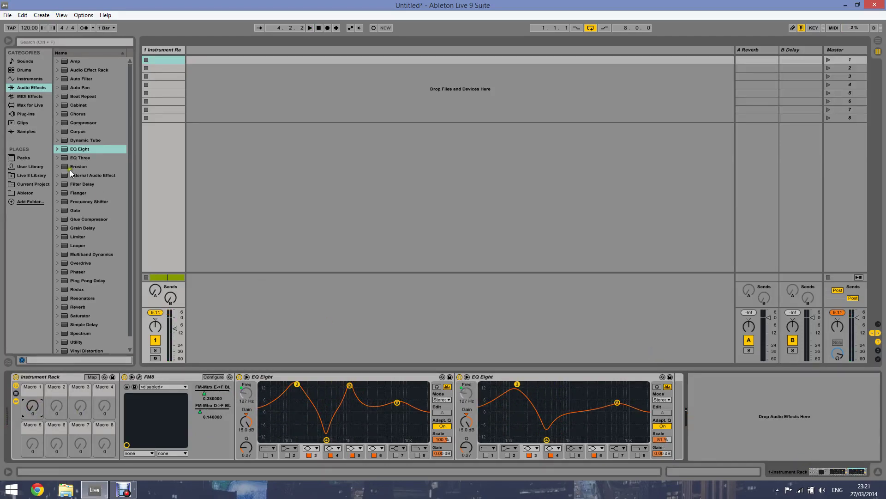
- Add the iZotope Trash 2 plug-in after the second EQ Eight inside the Instrument Rack
click(32, 114)
click(57, 78)
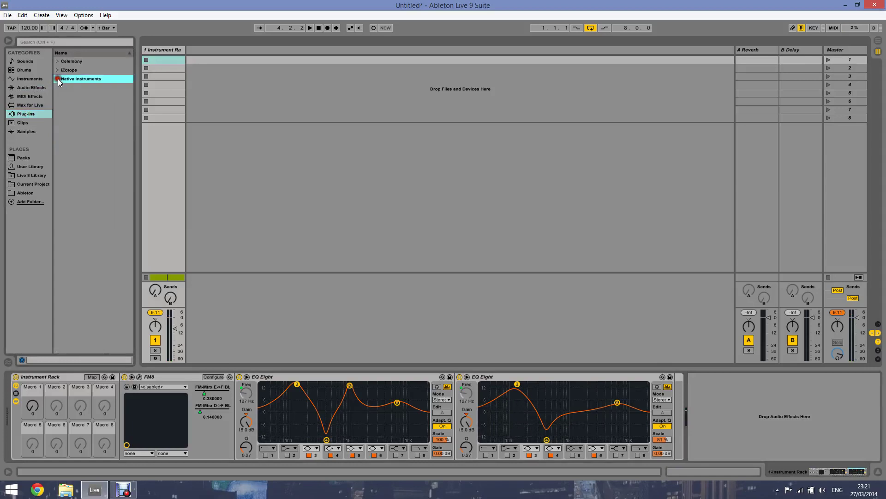
click(57, 70)
click(72, 148)
drag(648, 322, 661, 413)
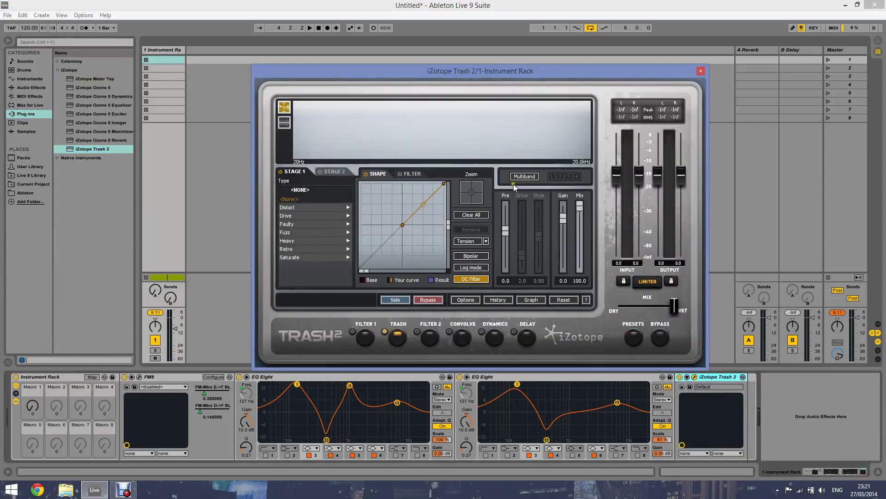
- Enable multiband processing in Trash 2 with three bands and set the upper crossover to 1.31 kHz
click(518, 178)
click(472, 129)
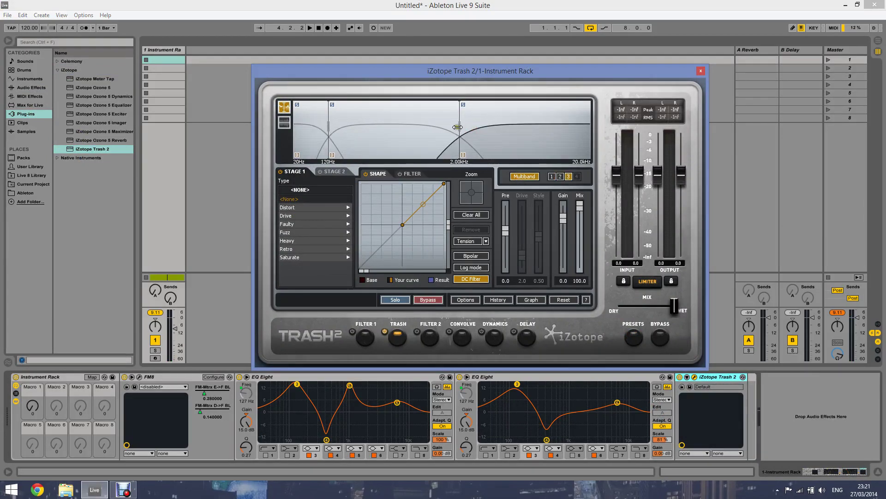
drag(458, 127, 436, 126)
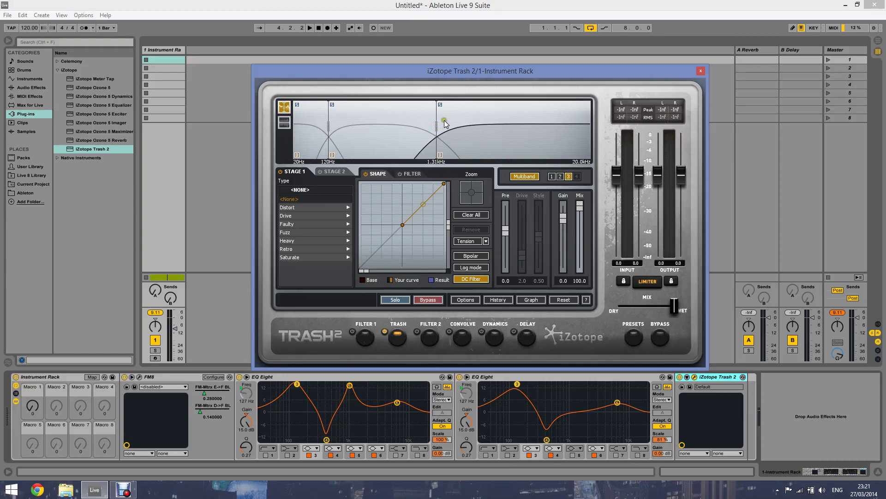
- Apply the Fry distortion to Trash 2's band 3 with Drive 8.6 during playback, and close the plug-in window
key(space)
click(287, 207)
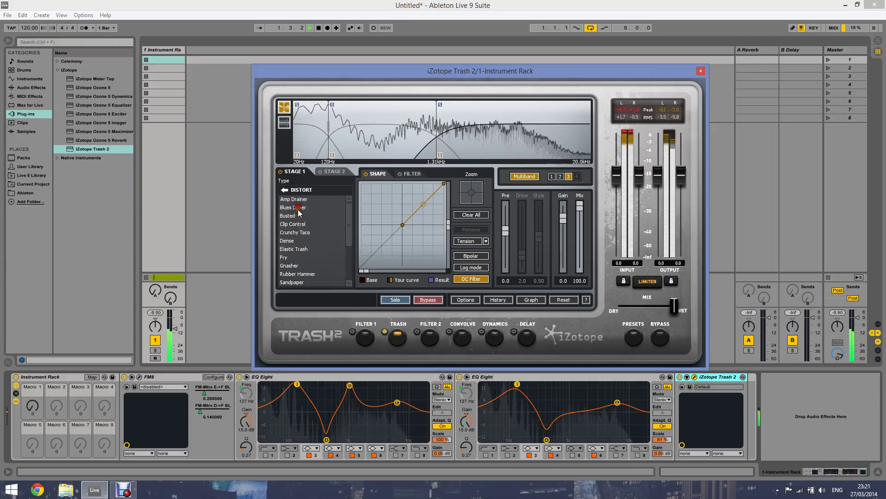
click(285, 257)
drag(523, 255, 523, 213)
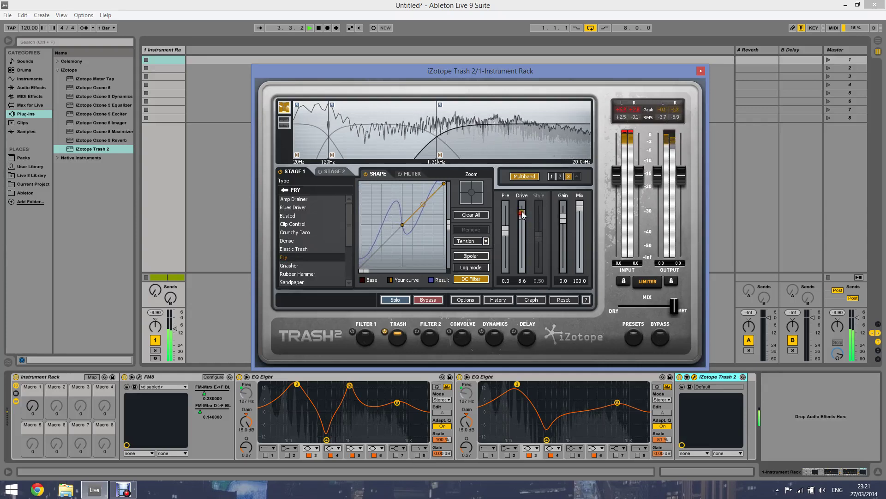
click(699, 71)
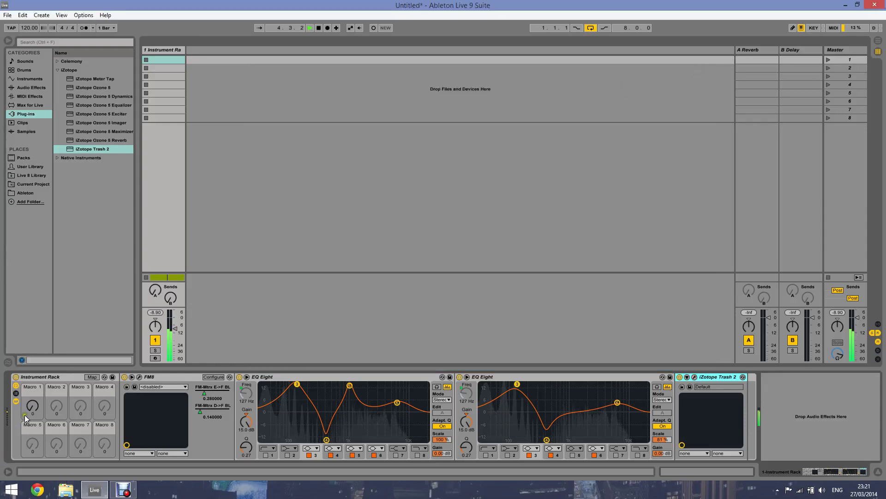
- Compare the growl with Trash 2 enabled and bypassed while moving Macro 1 during playback, leaving Trash 2 enabled
drag(32, 408, 33, 411)
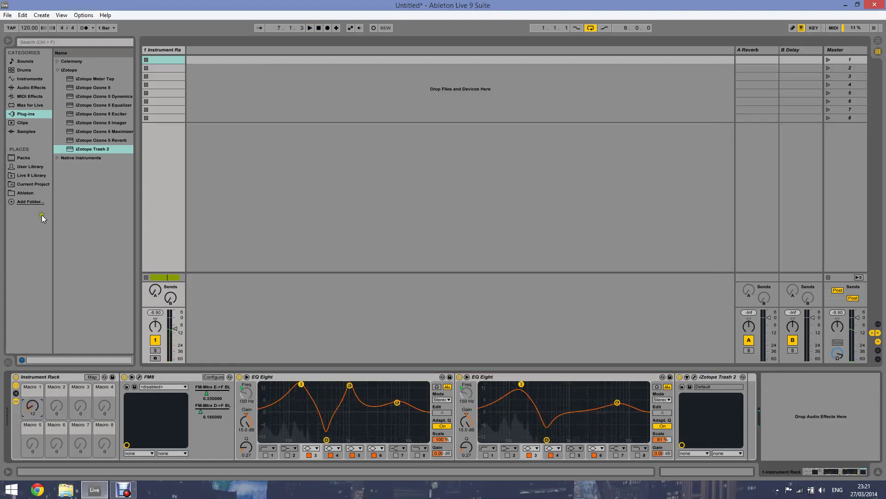
click(680, 377)
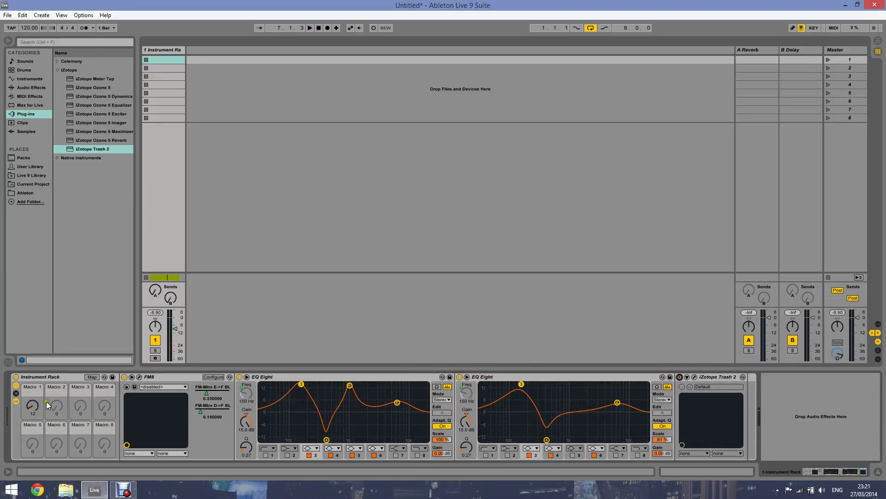
key(space)
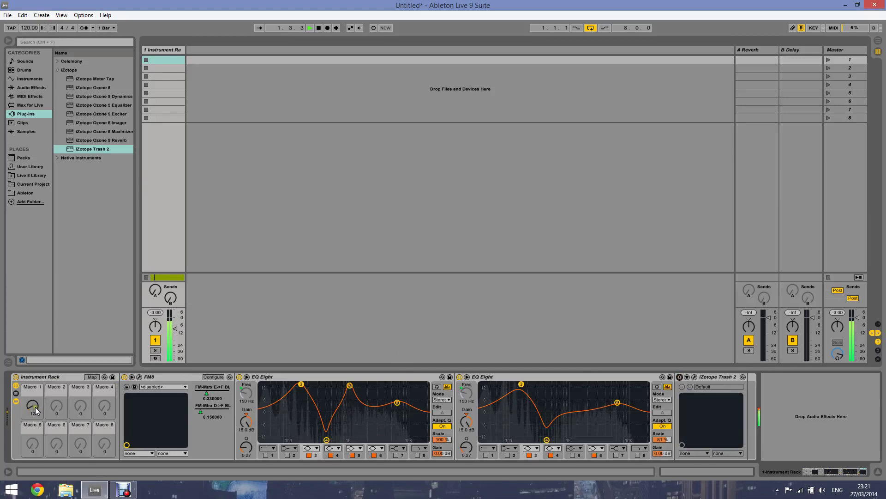
drag(35, 407, 34, 408)
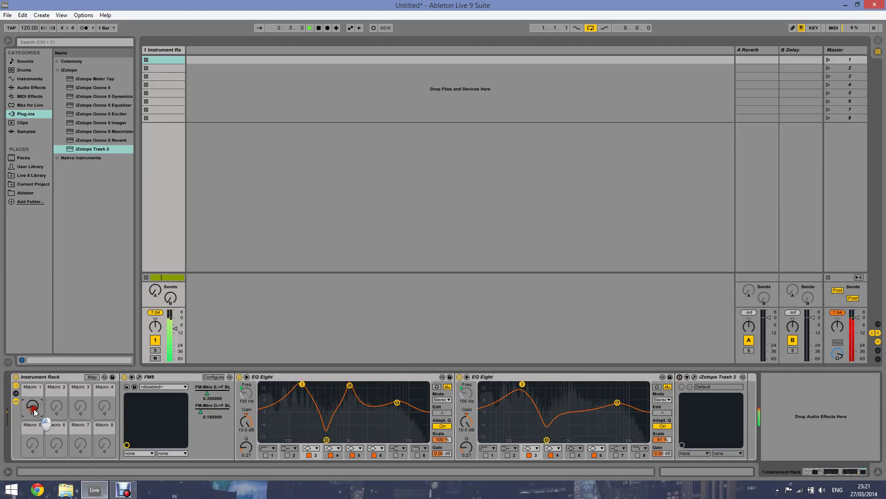
key(space)
click(680, 377)
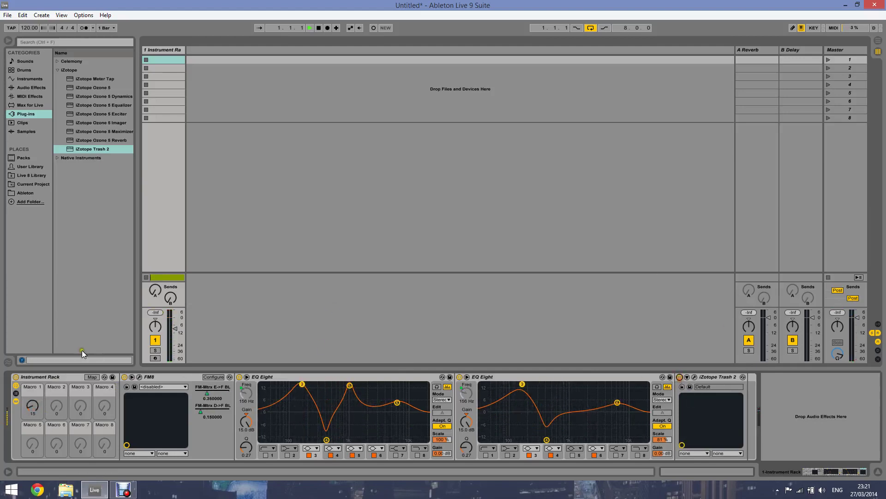
key(space)
drag(34, 408, 33, 407)
key(space)
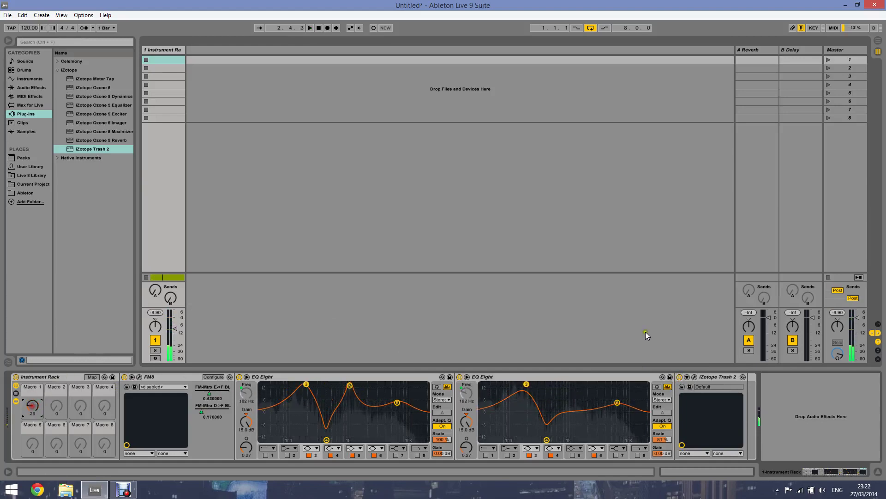
- Add a second iZotope Trash 2 after the first one, choose the Amp Drainer distortion, and start playback
drag(69, 149, 749, 407)
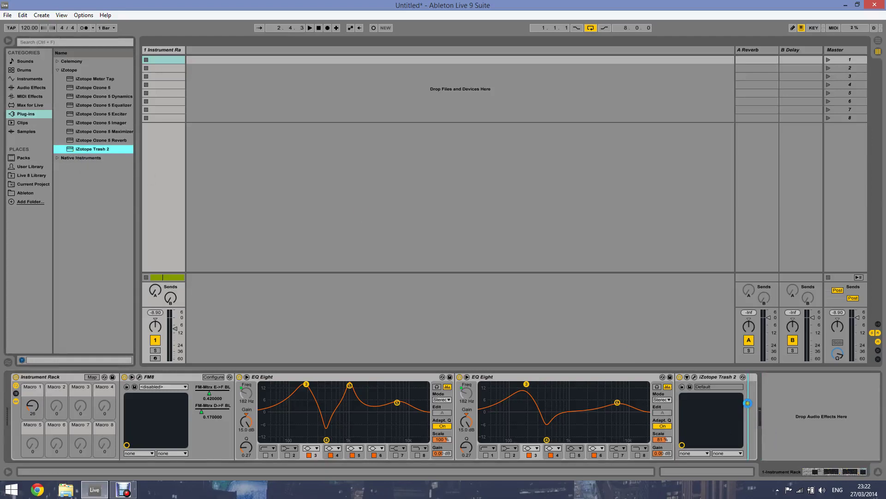
drag(748, 403, 750, 404)
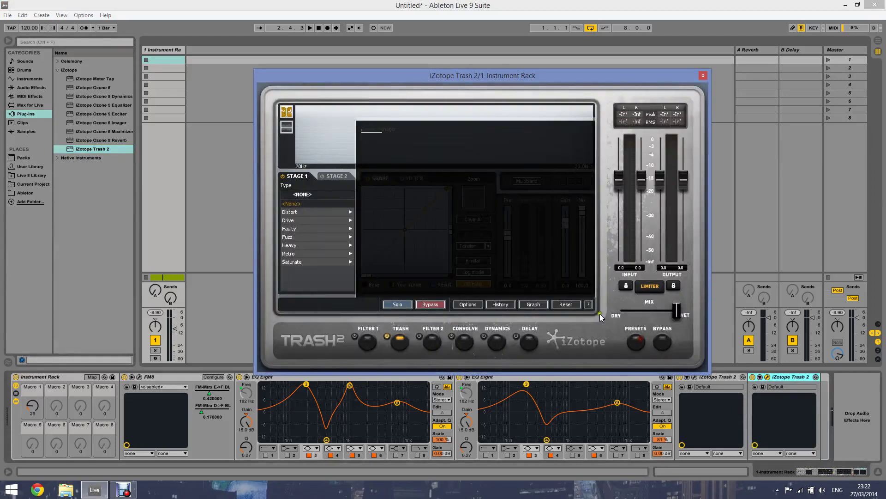
click(306, 211)
click(299, 204)
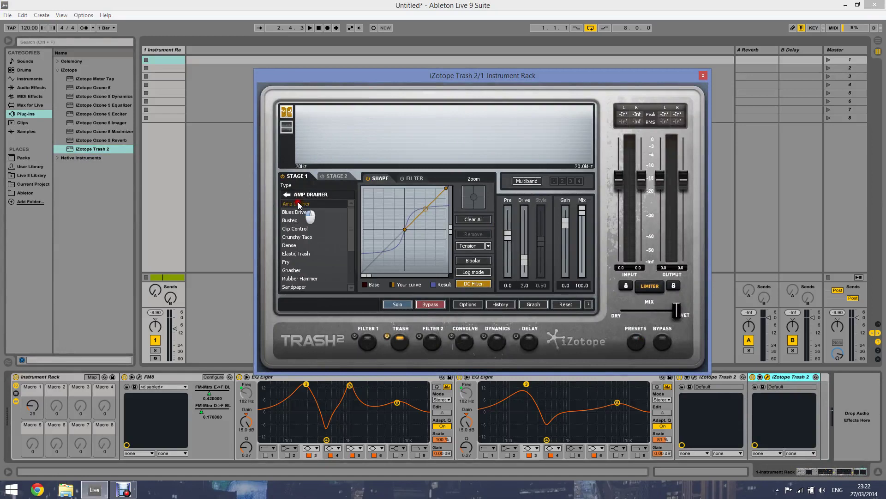
key(space)
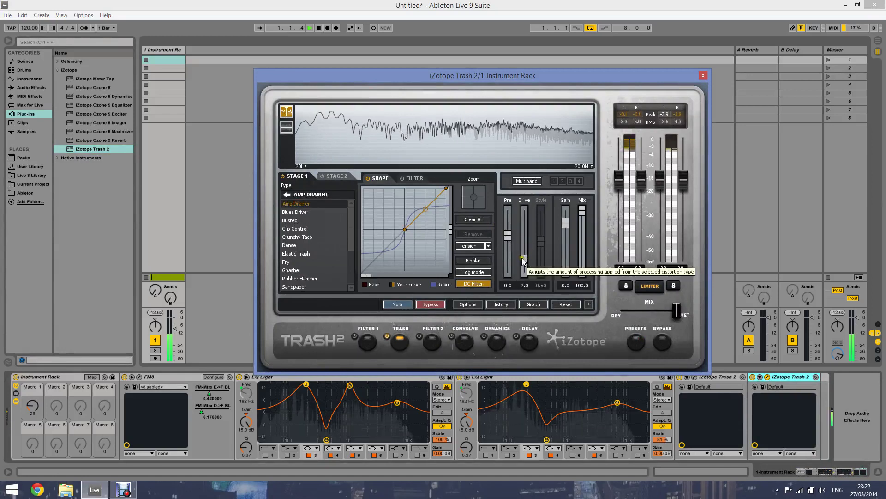
- Set the second Trash 2's Drive to 1.0, audition the growl with Macro 1 movement, and close the plug-in window
drag(525, 264, 526, 277)
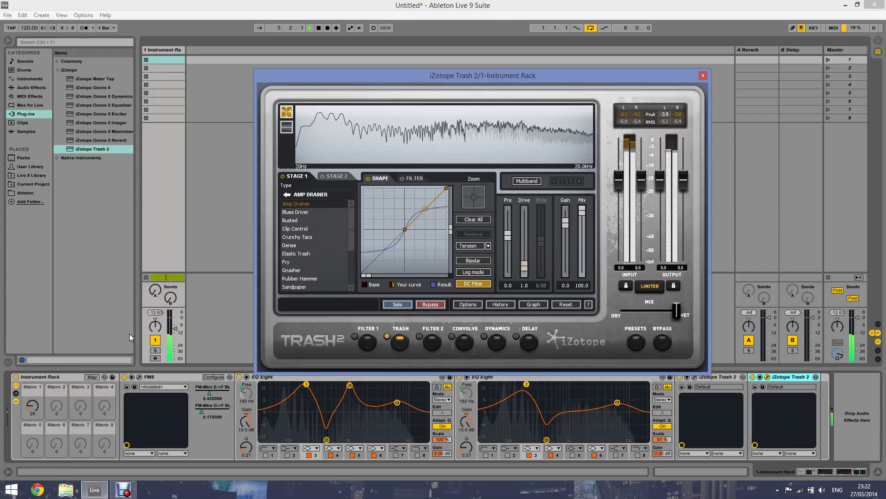
key(space)
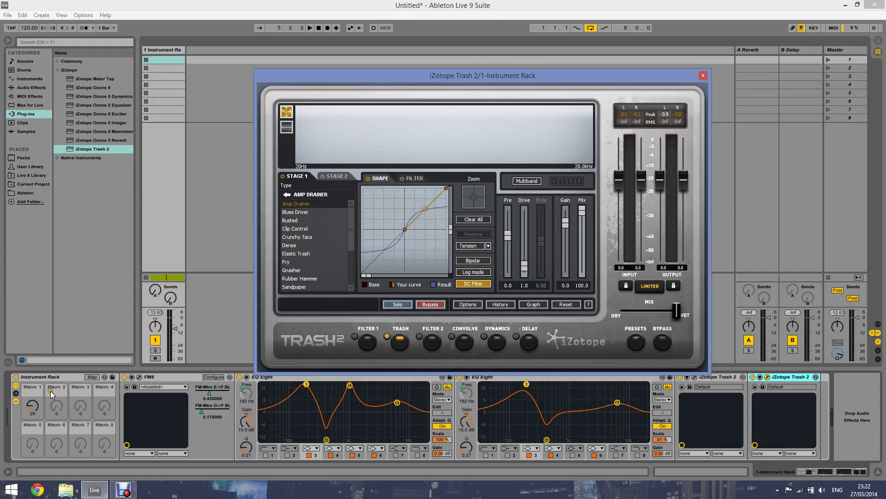
key(space)
drag(35, 408, 33, 411)
key(space)
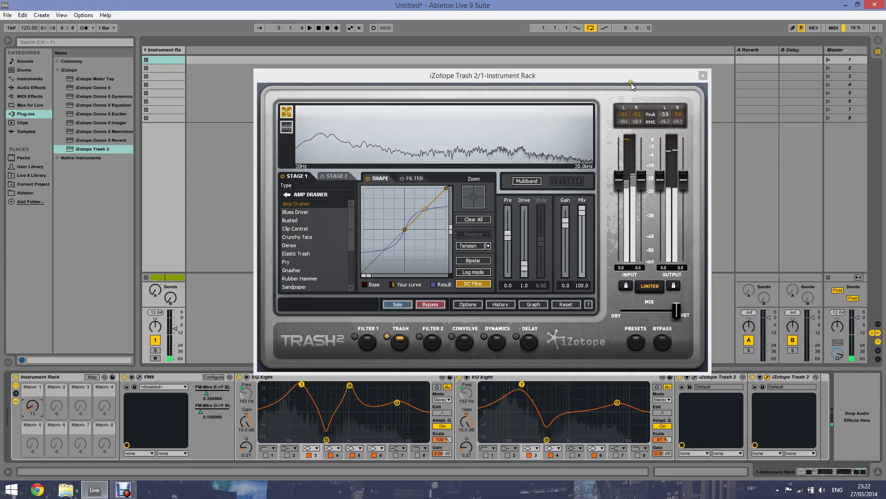
click(703, 75)
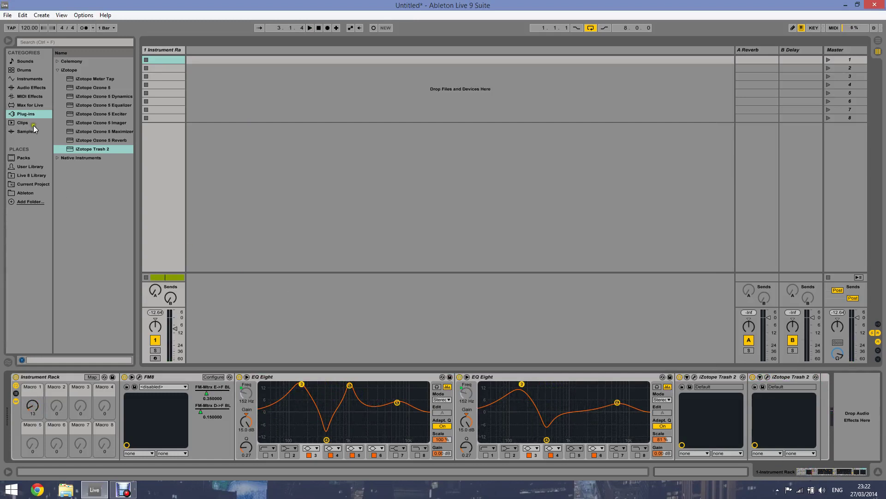
- Add a Frequency Shifter after the second Trash 2 and set its Dry/Wet to 50%
click(56, 71)
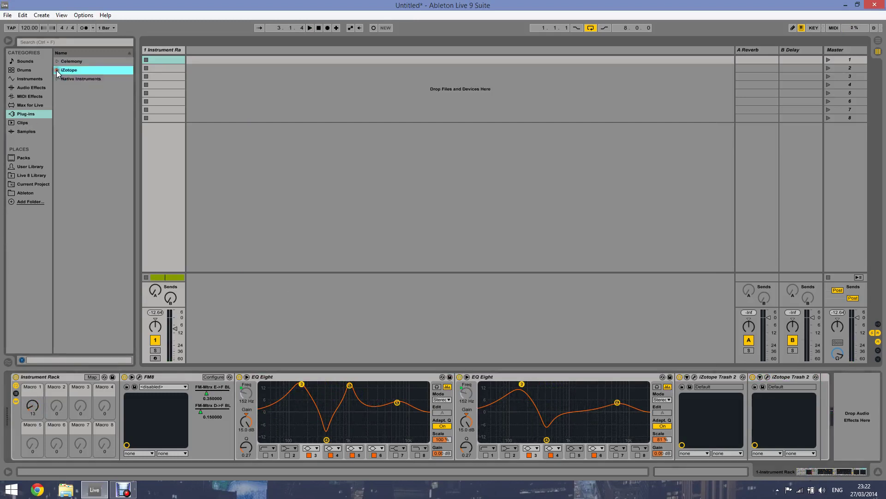
click(37, 87)
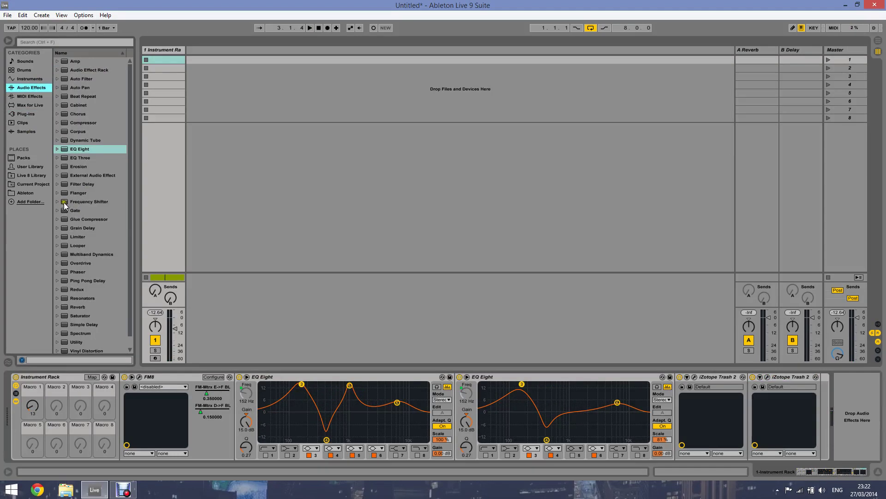
drag(65, 203, 811, 385)
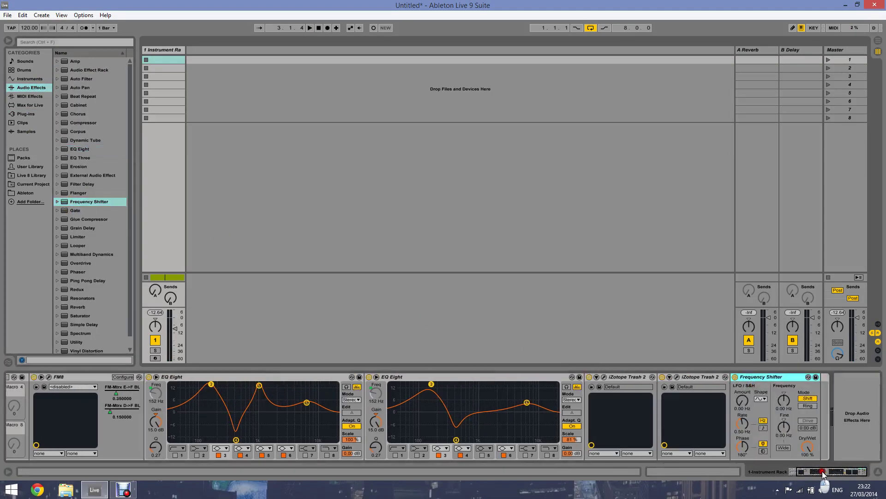
drag(808, 453, 807, 445)
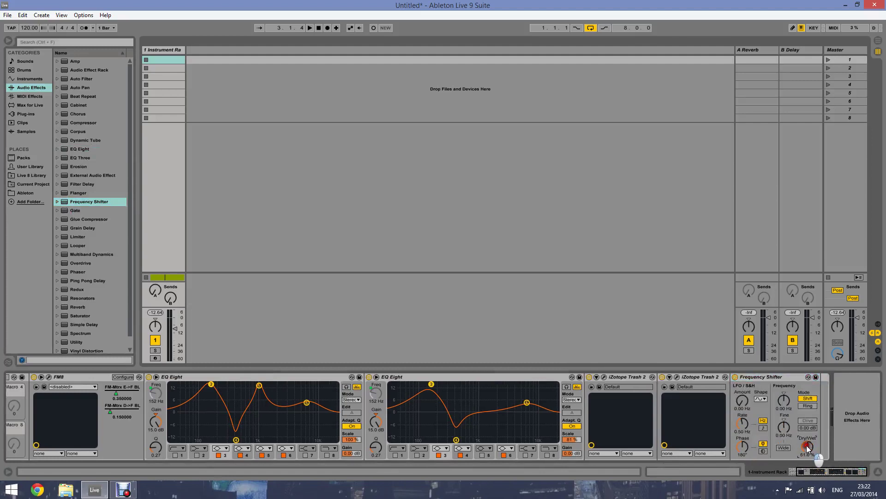
drag(807, 445, 807, 445)
- Set the Frequency Shifter's Fine frequency to -42.6 Hz during playback, and stop playback
key(space)
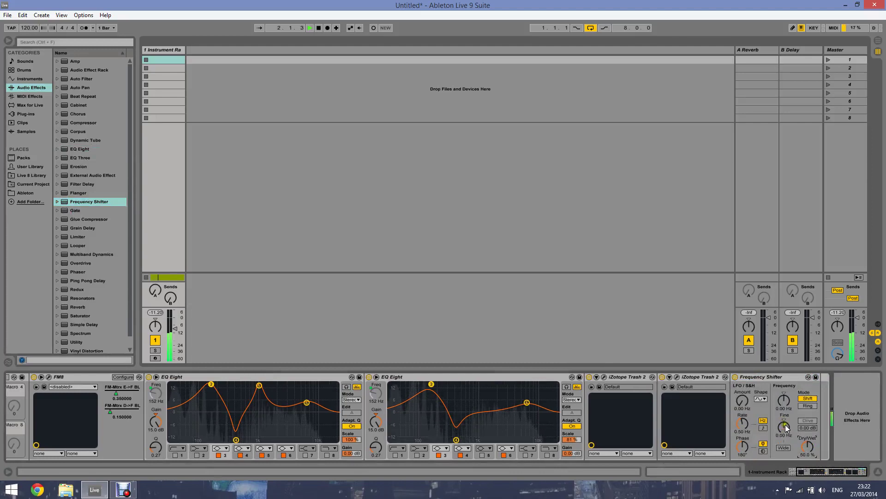
drag(786, 428, 786, 428)
drag(785, 425, 786, 425)
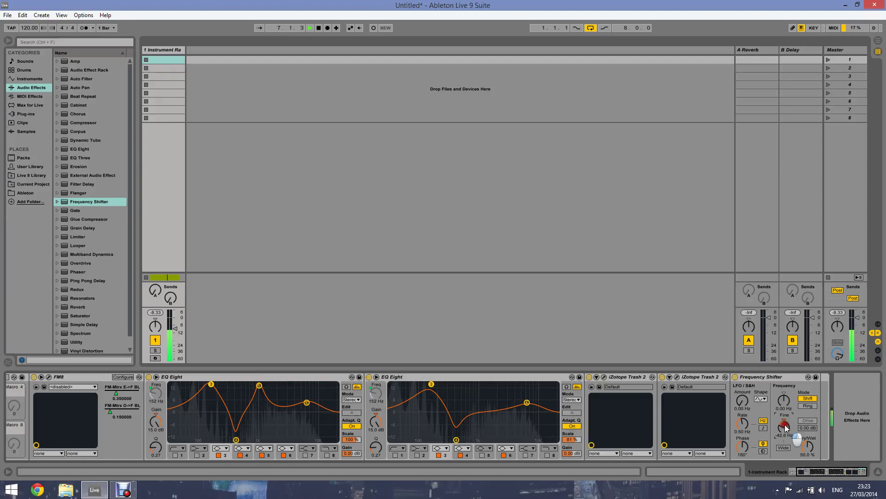
key(space)
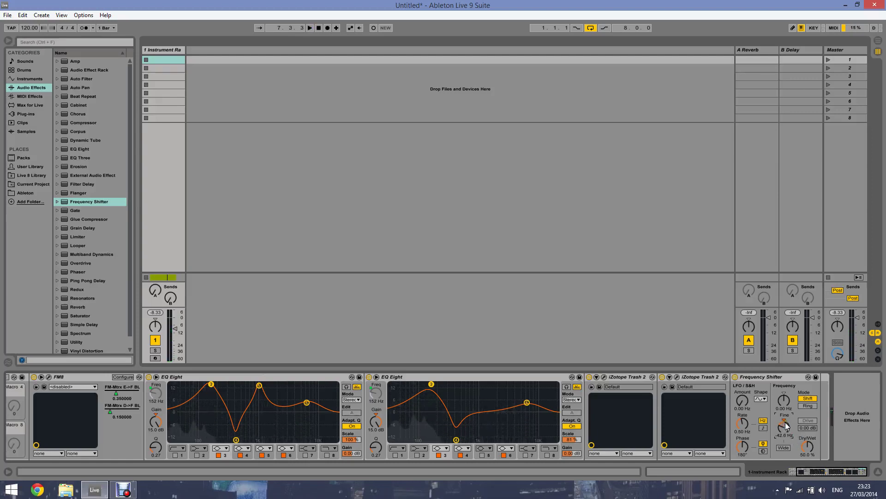
- Audition the shifted growl while moving Macro 1, and raise the instrument track's volume to 0 dB
drag(838, 470, 746, 455)
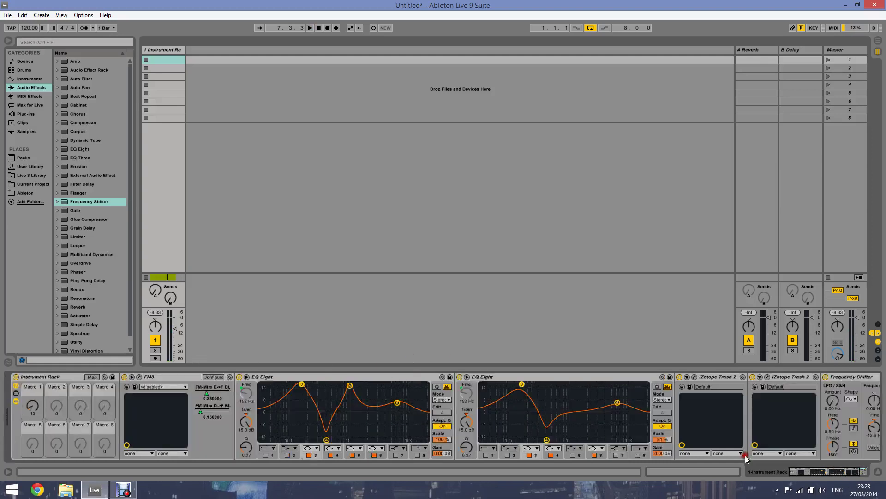
key(space)
drag(34, 409, 30, 408)
key(space)
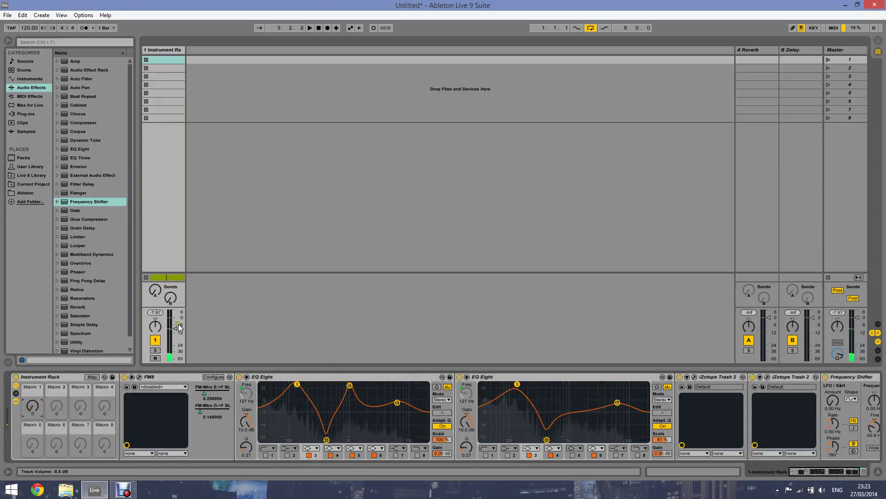
drag(175, 328, 175, 323)
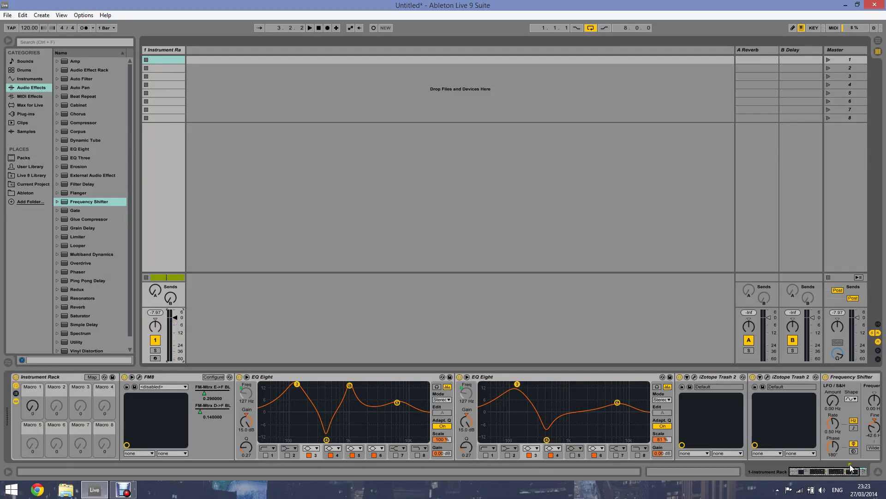
- Compare the growl with the Frequency Shifter bypassed and enabled while moving Macro 1 during playback, leaving it enabled
drag(852, 467, 854, 468)
click(735, 377)
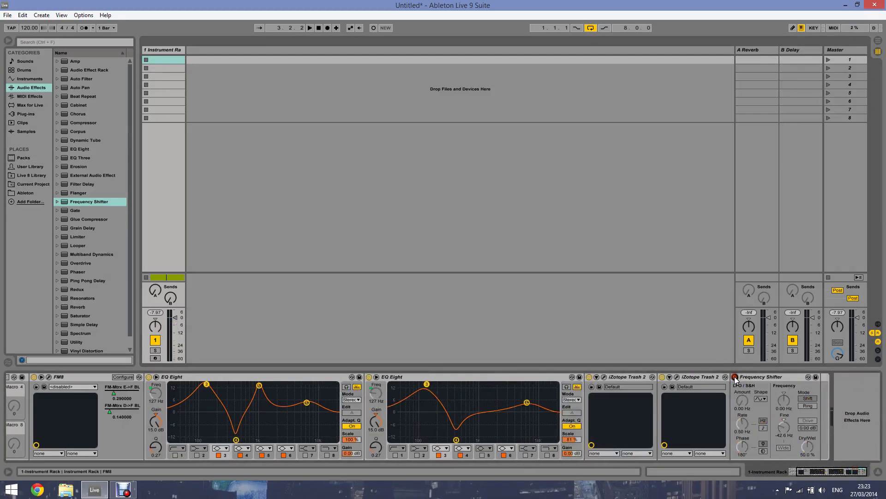
key(space)
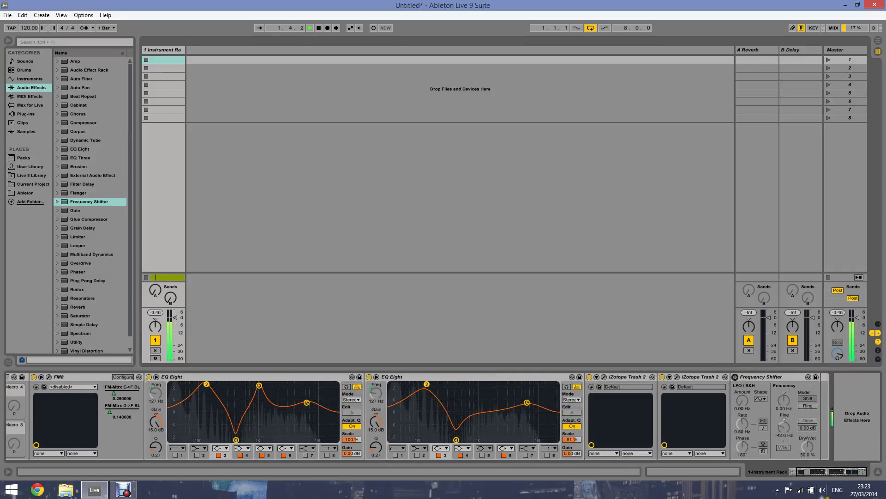
drag(830, 471, 424, 467)
drag(32, 407, 32, 360)
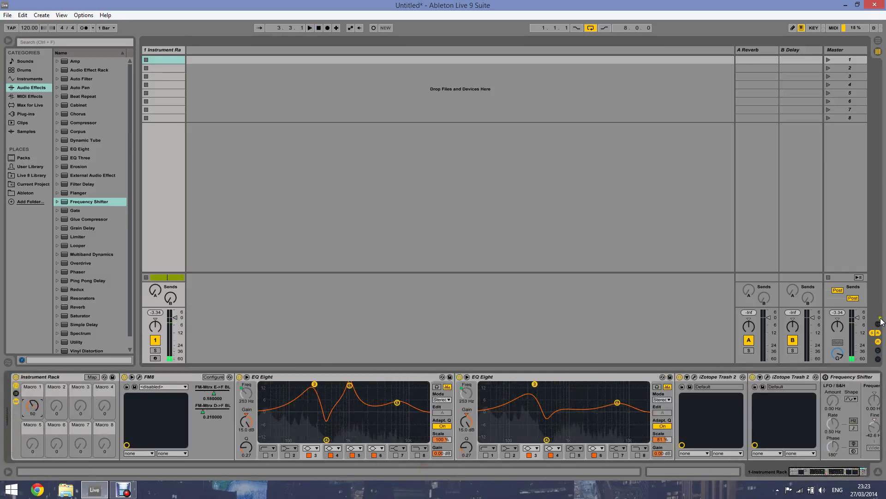
key(space)
mouse_move(26, 413)
mouse_down()
mouse_move(32, 400)
mouse_move(33, 413)
mouse_up()
key(space)
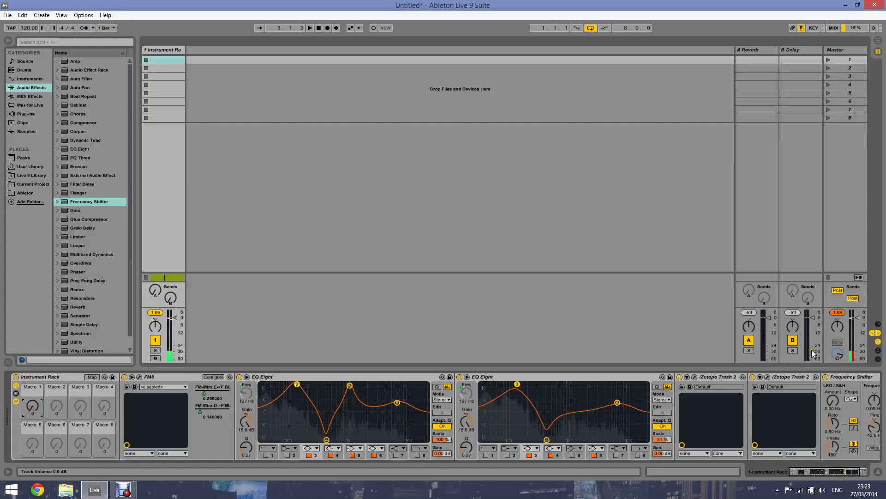
- Add a Limiter after the Frequency Shifter and insert a new audio track beside the instrument track
drag(835, 471, 883, 465)
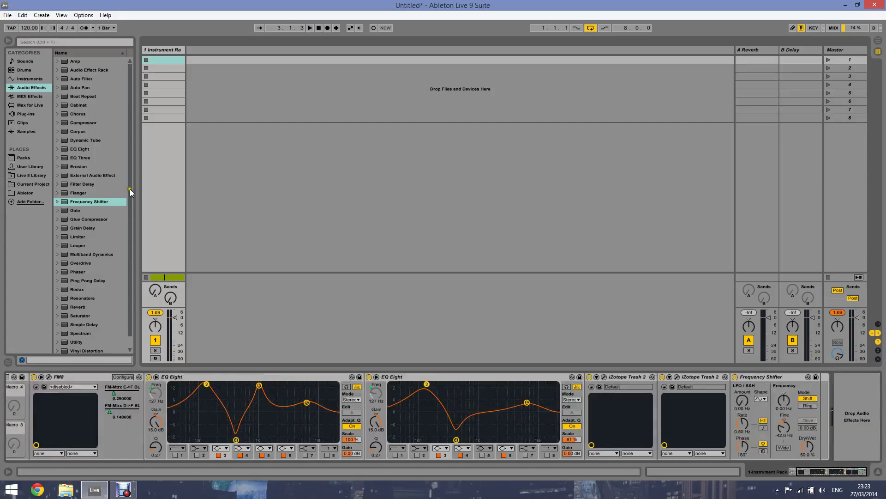
drag(77, 237, 861, 393)
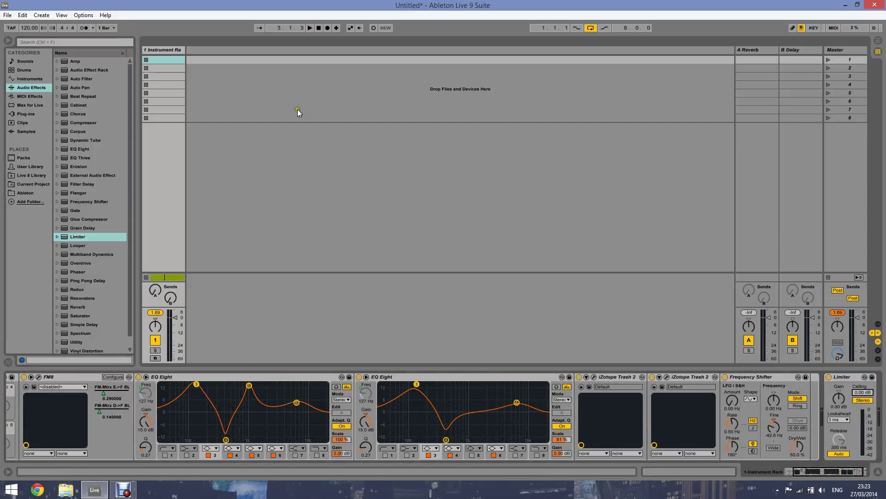
right_click(226, 88)
click(232, 95)
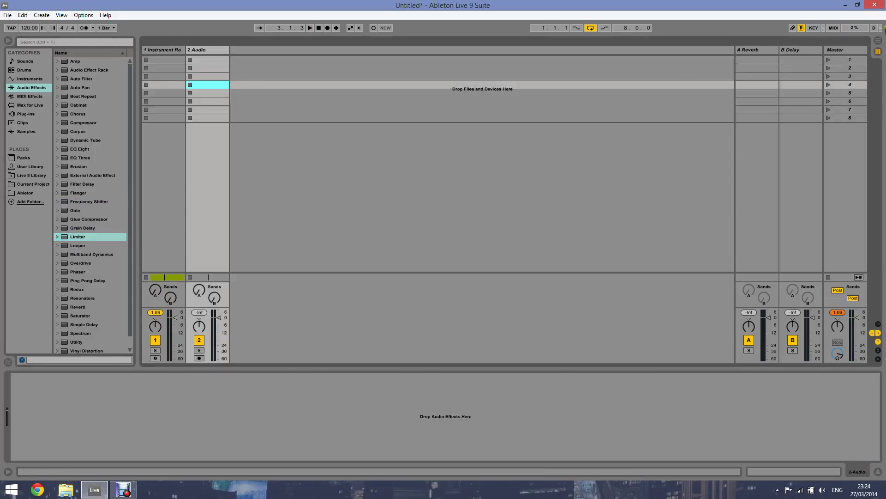
- In the Arrangement, extend the loop range to 51 bars and the instrument clip to 32 bars, with looping switched off
click(880, 42)
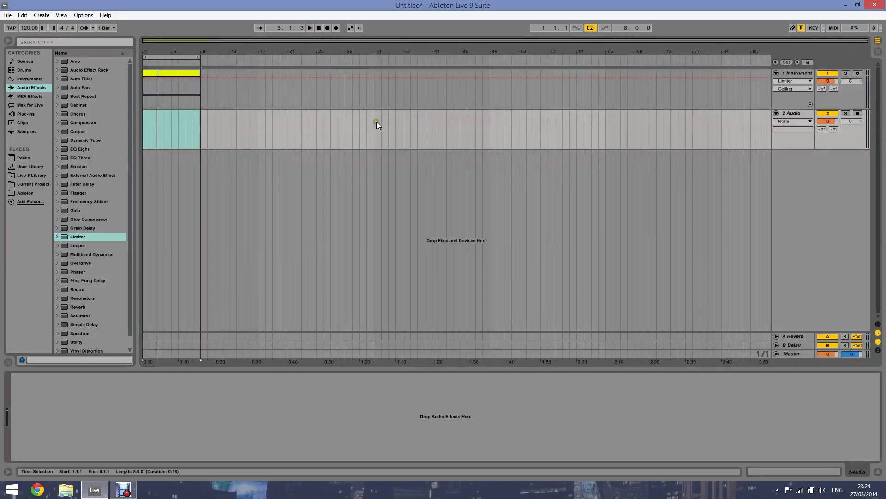
drag(200, 56, 510, 56)
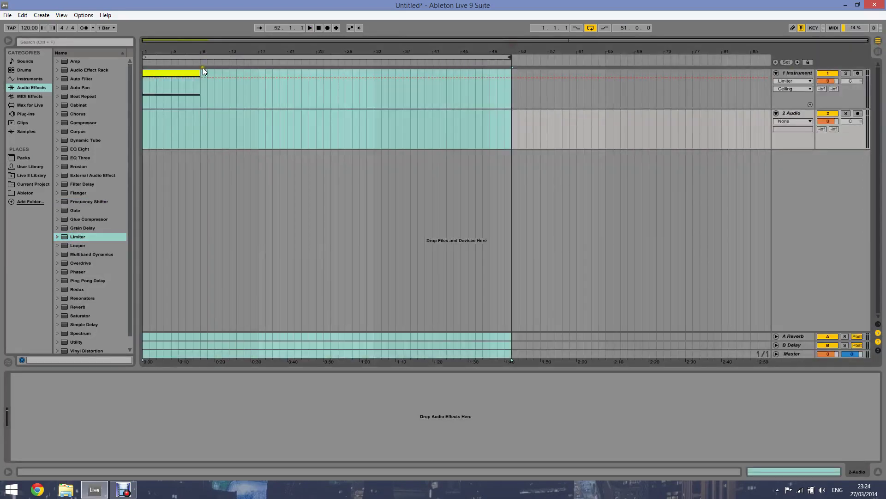
drag(198, 73, 371, 78)
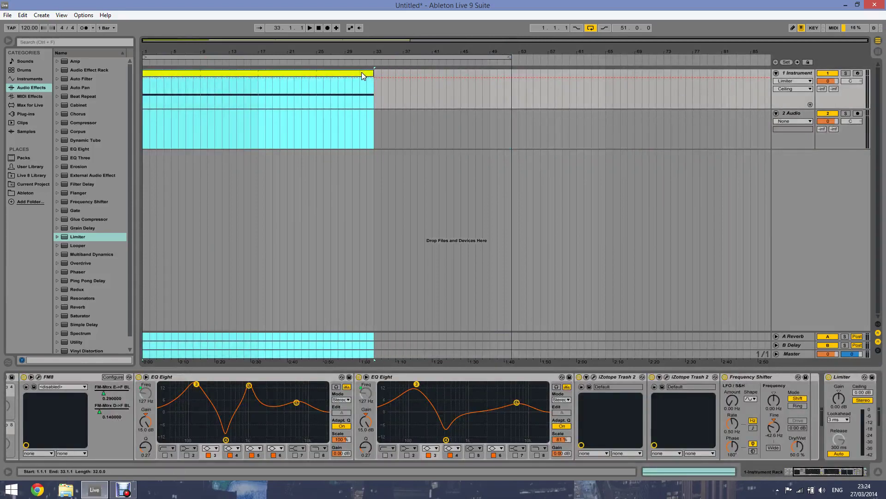
click(591, 27)
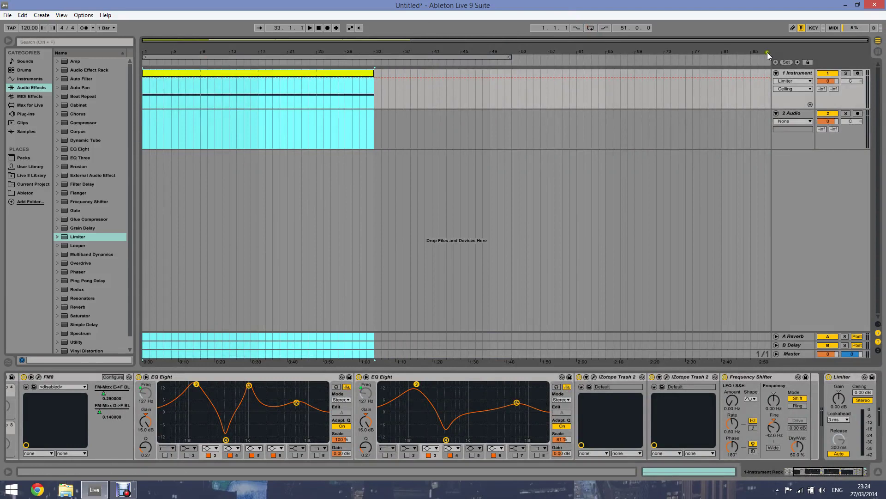
- In the Session, set the audio track's input to 1-Instrument Rack and arm the track for recording
click(878, 52)
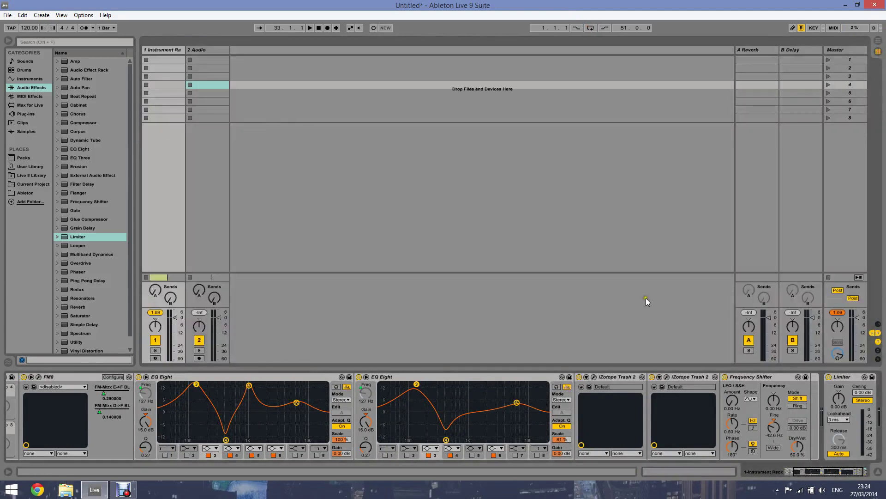
click(878, 324)
click(205, 236)
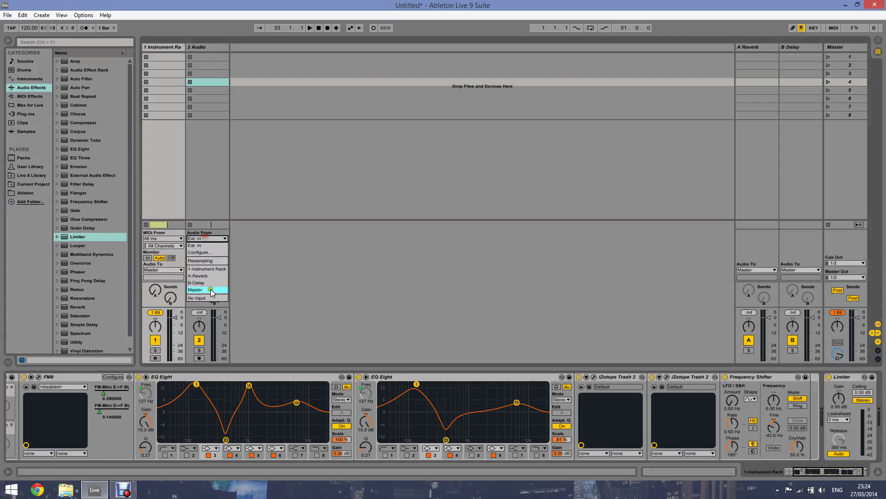
click(206, 270)
click(204, 358)
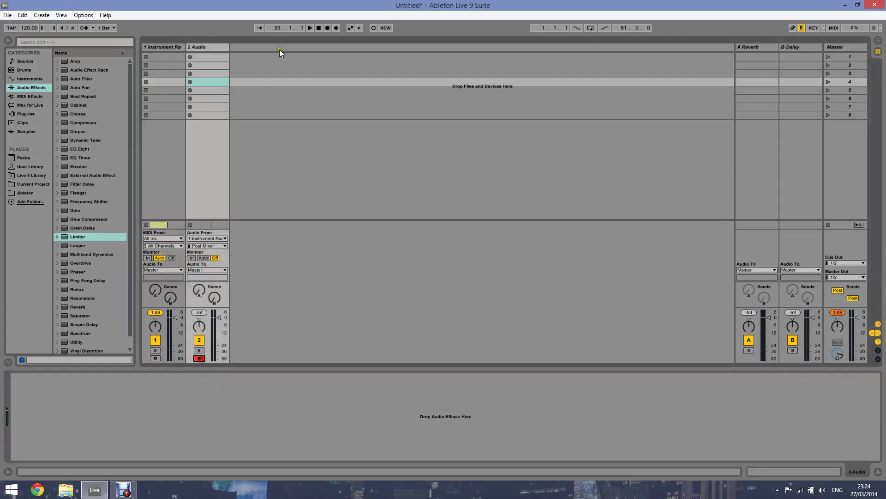
- Record the growl onto the audio track while moving Macro 1 on the instrument rack, and stop recording
click(327, 27)
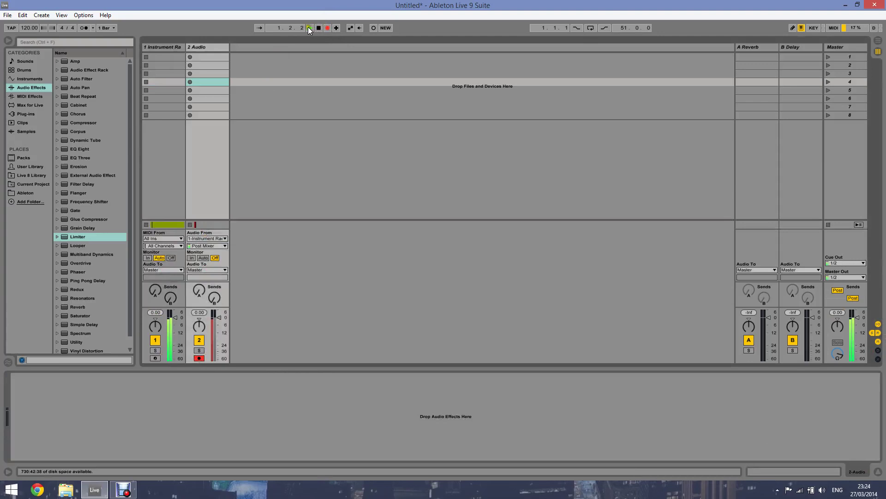
click(166, 48)
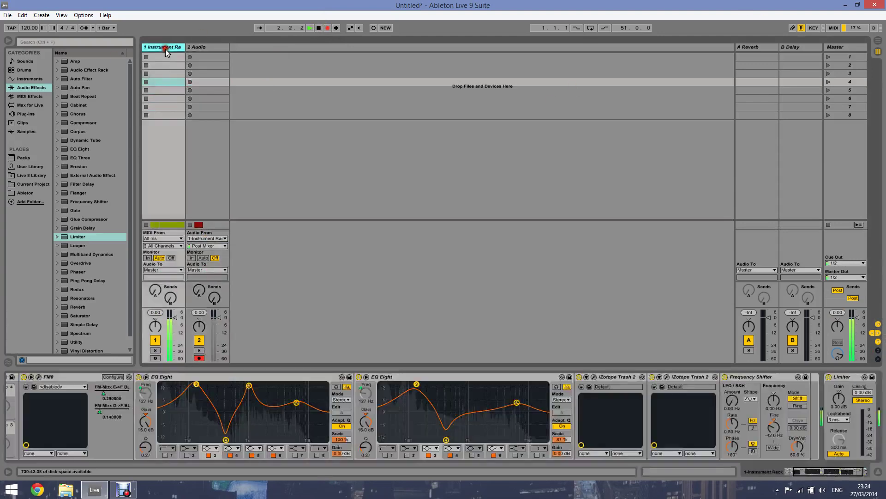
drag(827, 464, 706, 464)
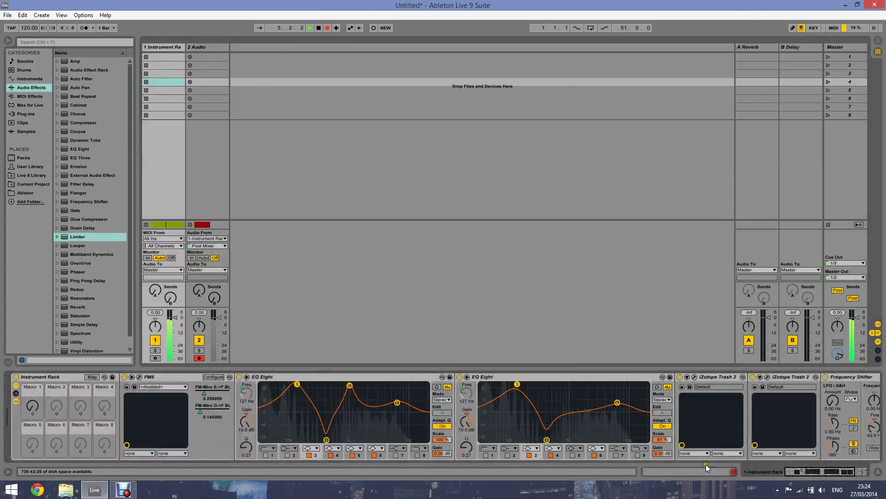
mouse_move(32, 407)
mouse_down()
mouse_move(32, 397)
mouse_move(33, 413)
mouse_up()
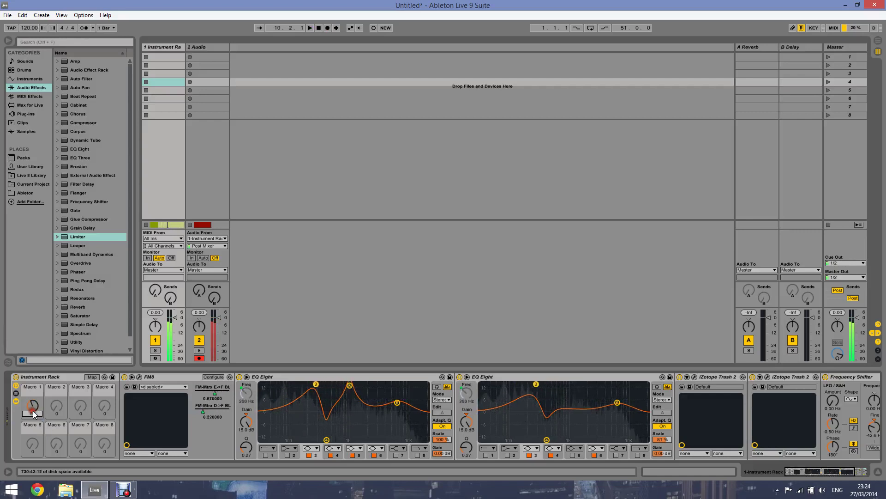
key(space)
- Disarm and solo the audio track, and play back the recorded growl in the Arrangement
click(201, 358)
click(199, 350)
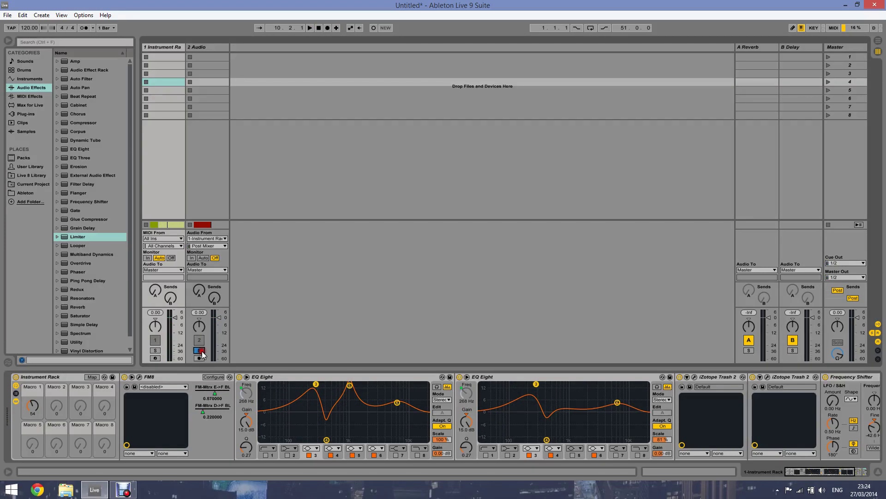
key(space)
click(878, 40)
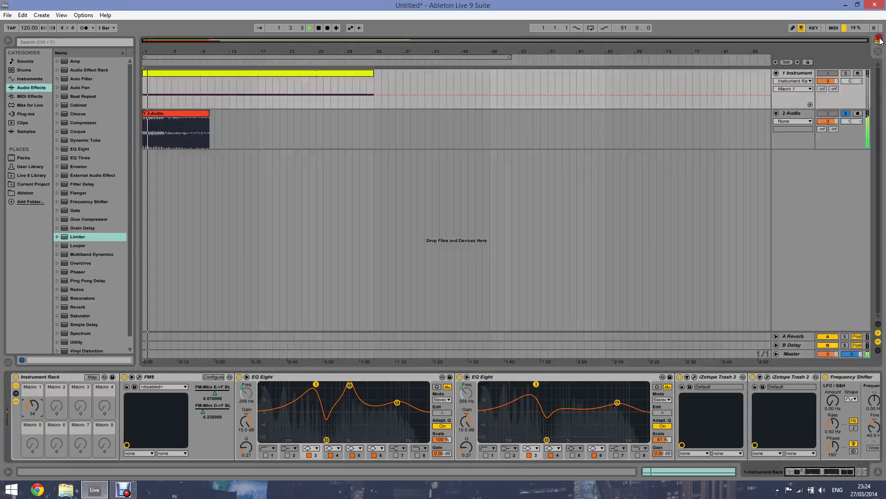
drag(186, 39, 195, 40)
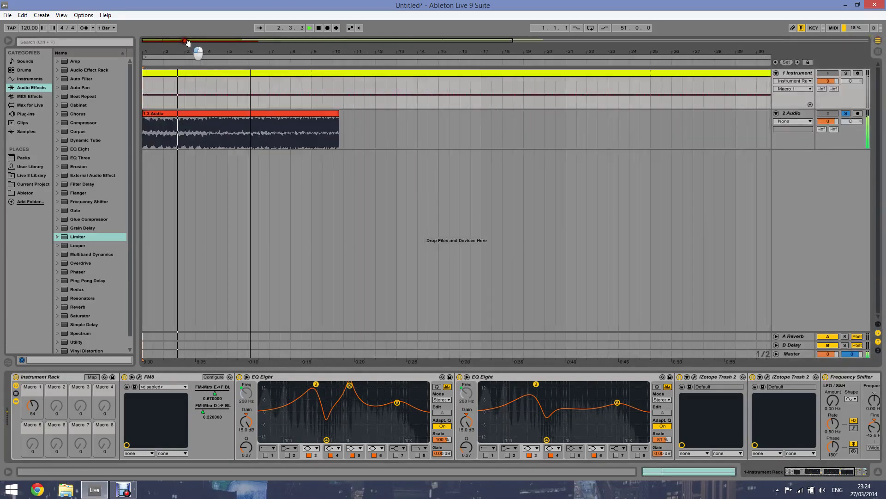
- Trim the start of the recorded audio clip to 4.1.1 and consolidate the remaining part into a new clip
click(211, 114)
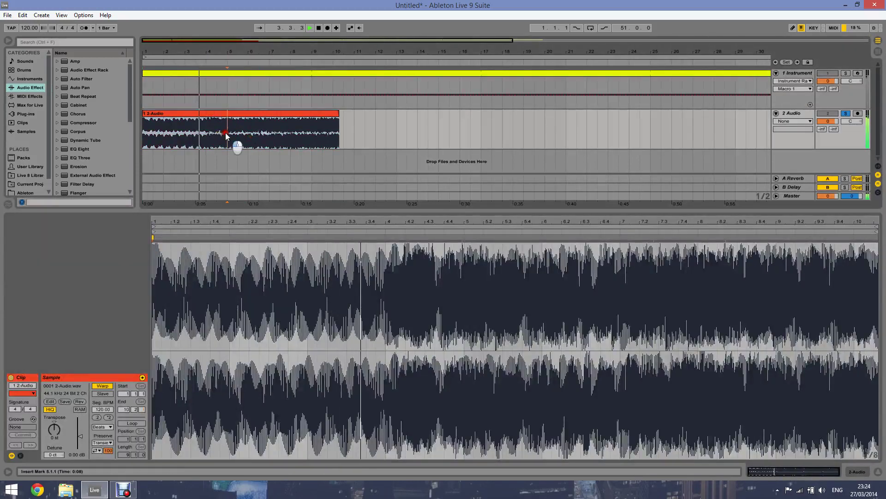
click(206, 125)
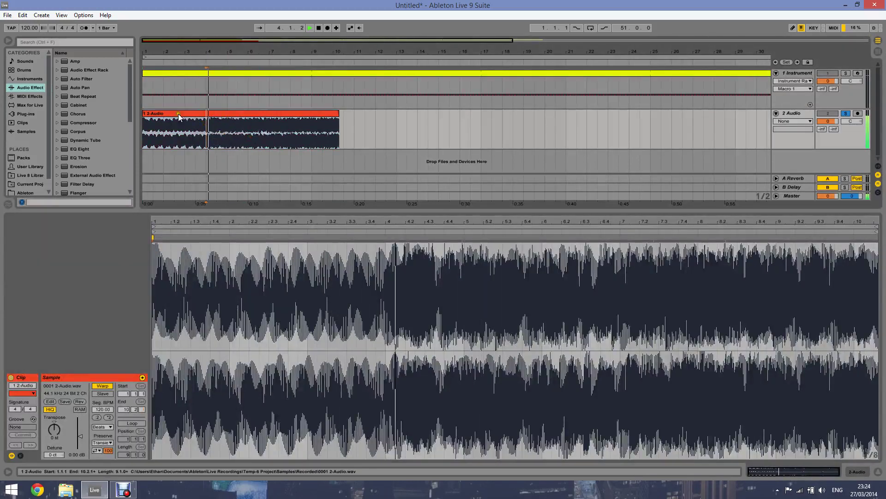
drag(143, 115, 201, 115)
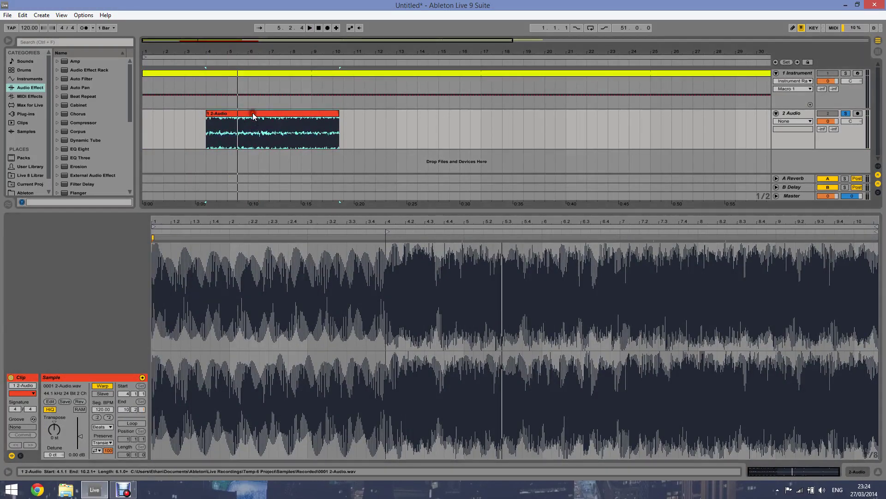
key(ctrl+j)
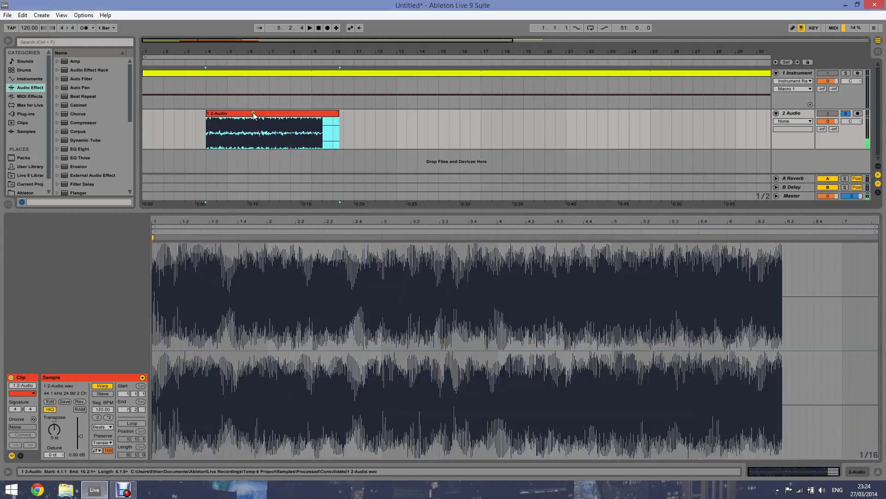
- Set the consolidated clip's warp mode to Tones, transpose it to -2 st, and play it back
click(96, 428)
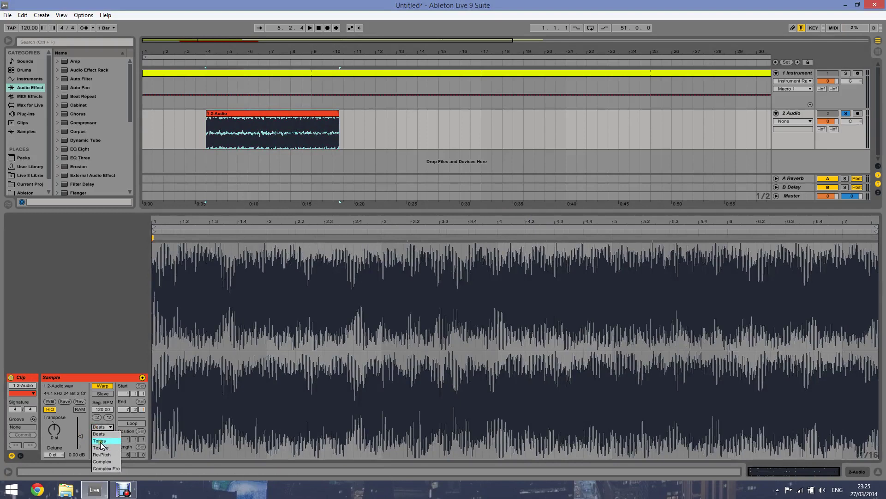
click(101, 442)
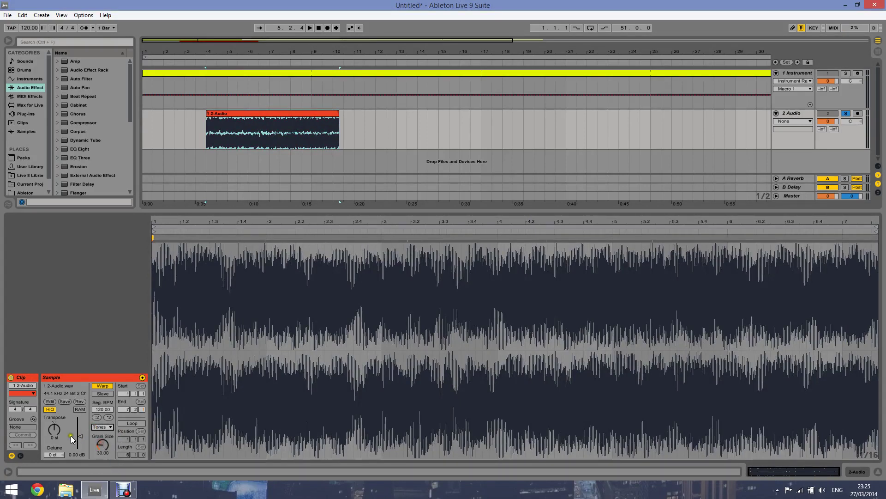
key(space)
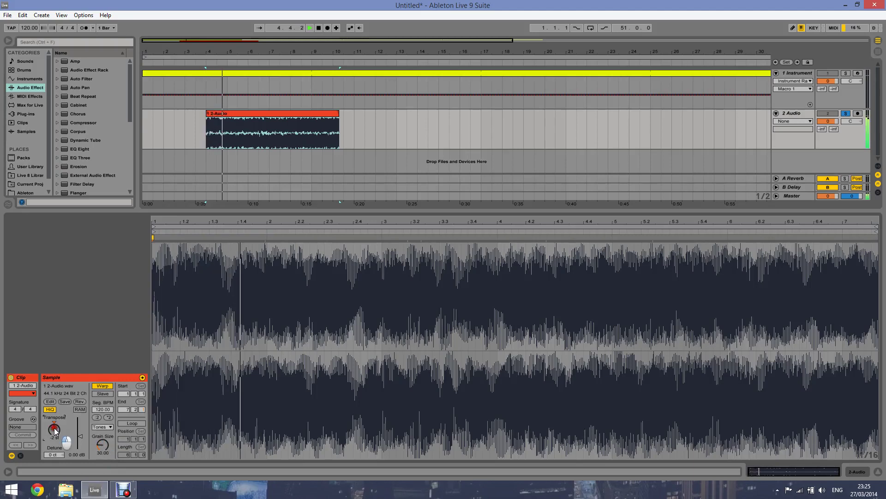
drag(54, 430, 68, 431)
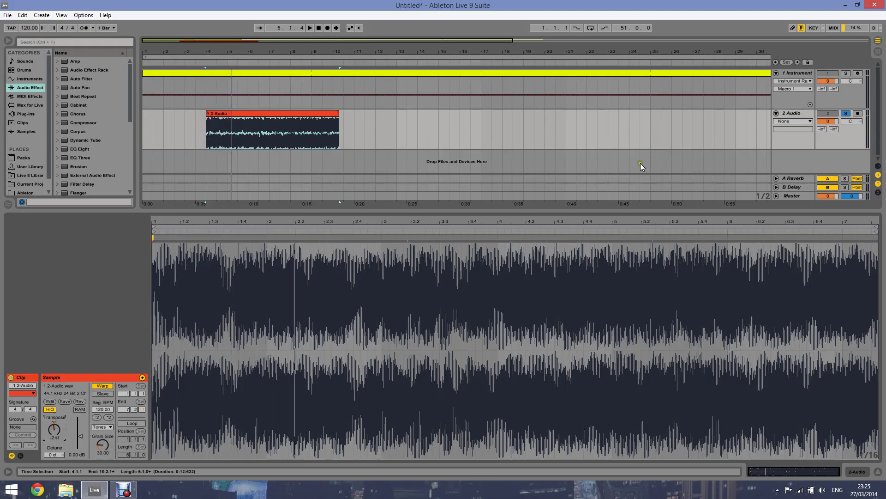
key(space)
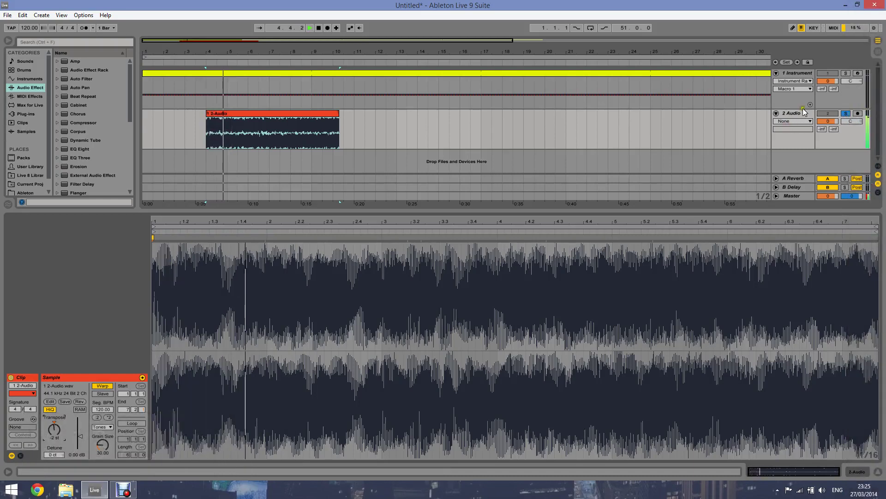
- Audition the consolidated growl from 4.1.1 and from points around 4.3.2 to pick out a usable section
drag(246, 34, 193, 41)
key(space)
click(164, 143)
key(space)
key(space)
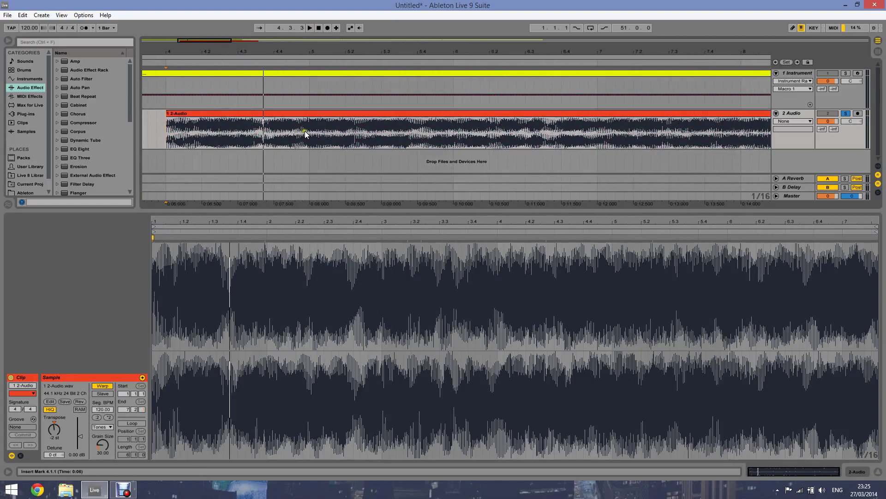
click(261, 133)
key(space)
click(245, 130)
key(space)
key(space)
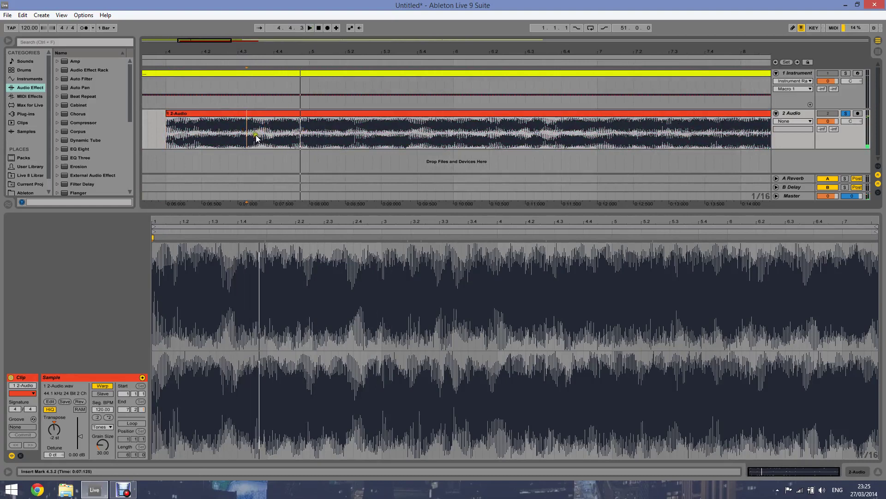
- Play the section of the growl clip from 4.3.3 to 5.1.1 and copy it into the empty space before the clip
drag(256, 137, 309, 139)
key(space)
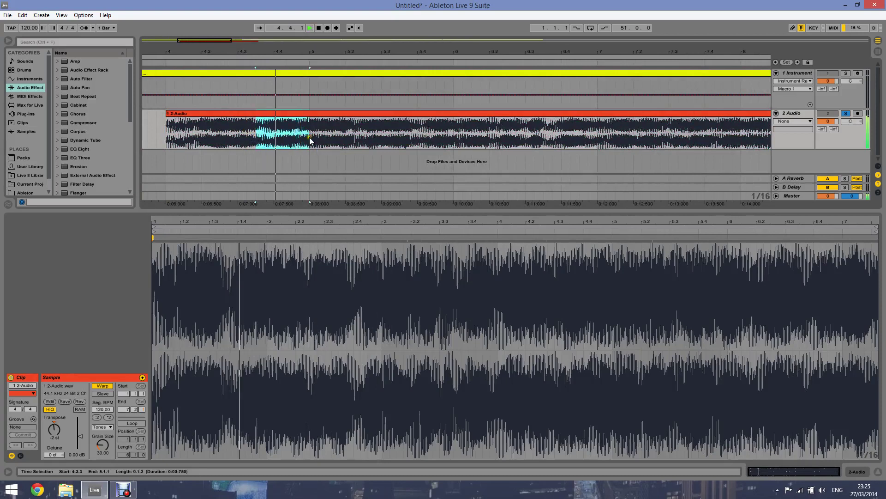
key(space)
drag(206, 43, 183, 42)
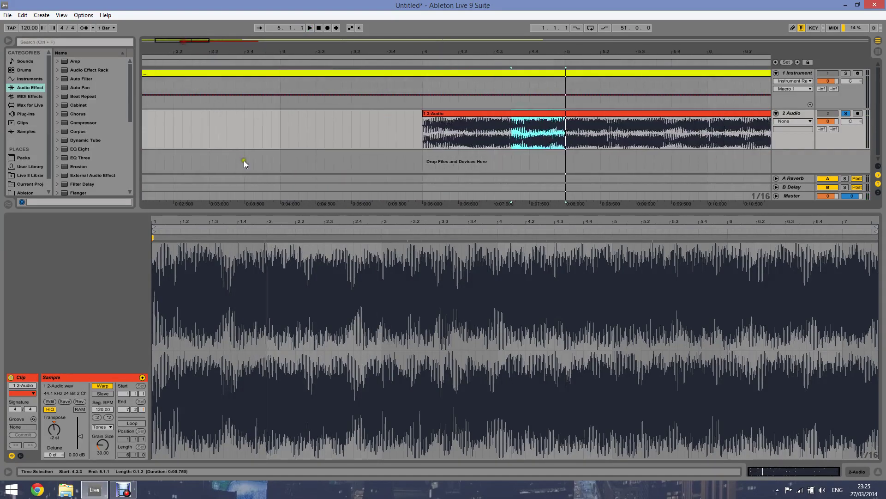
click(212, 118)
key(ctrl+v)
- Trim the start of the pasted growl slice to 2.3.2, playing it back before and after
key(space)
key(space)
drag(209, 114, 219, 112)
key(space)
key(space)
- Duplicate the trimmed slice three times and play the repeats from the first one
key(ctrl+d)
key(ctrl+d)
key(ctrl+d)
click(231, 113)
key(space)
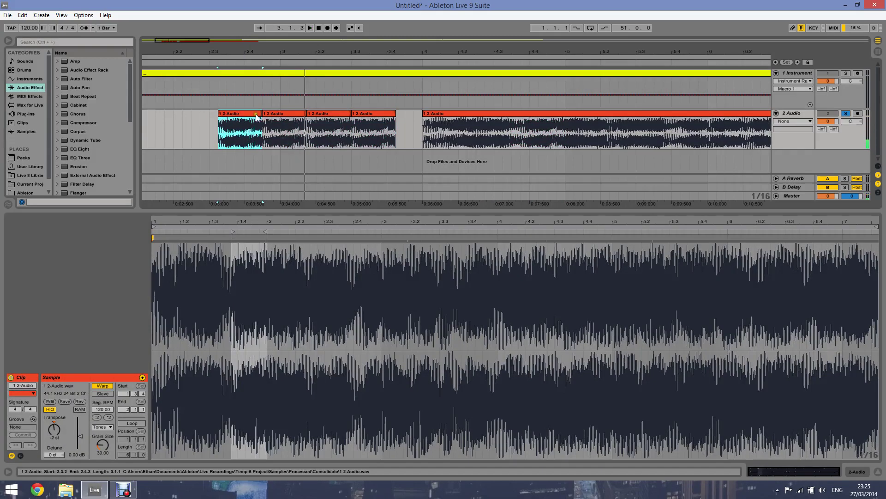
- Shorten the first slice at its end to one beat and delete the three copies following it
drag(256, 116, 249, 116)
key(space)
click(285, 118)
shift+click(400, 119)
key(Delete)
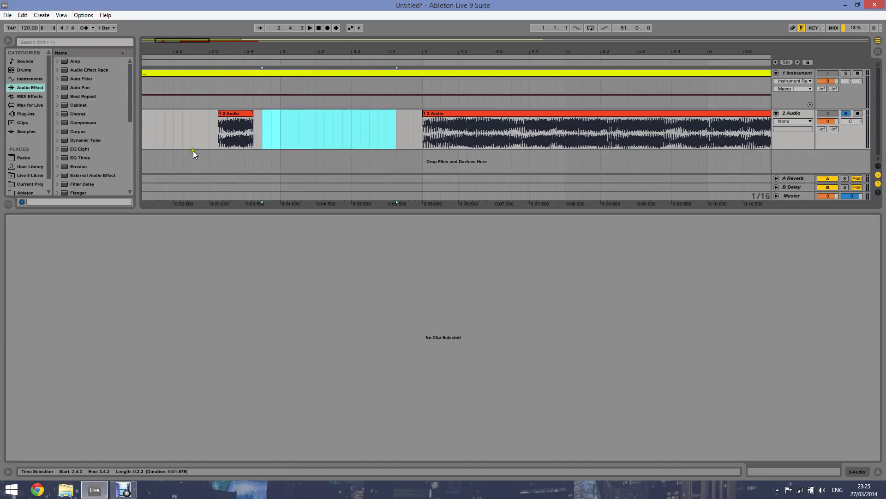
- Duplicate the one-beat slice four times and play back the resulting pattern
click(228, 116)
key(ctrl+d)
key(ctrl+d)
key(ctrl+d)
key(ctrl+d)
click(231, 121)
key(space)
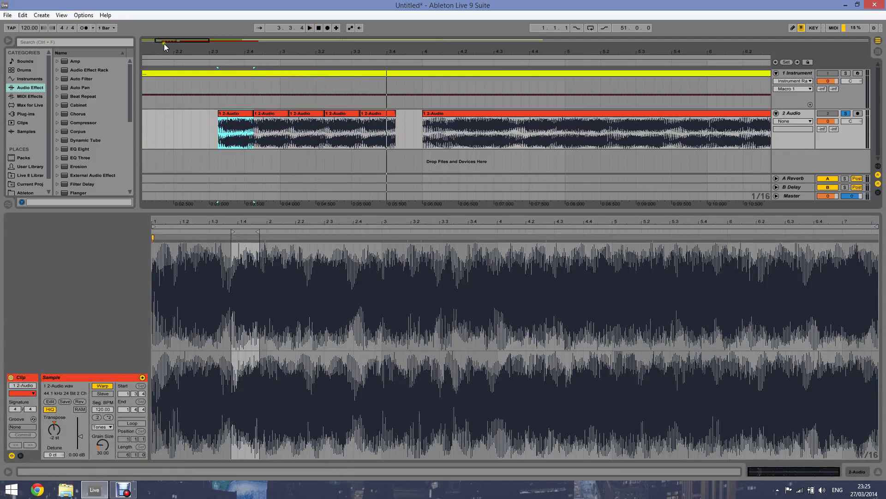
- Move all five one-beat slices together to the start of the arrangement at 1.1.1
drag(170, 38, 171, 42)
drag(359, 128, 245, 118)
drag(156, 41, 155, 39)
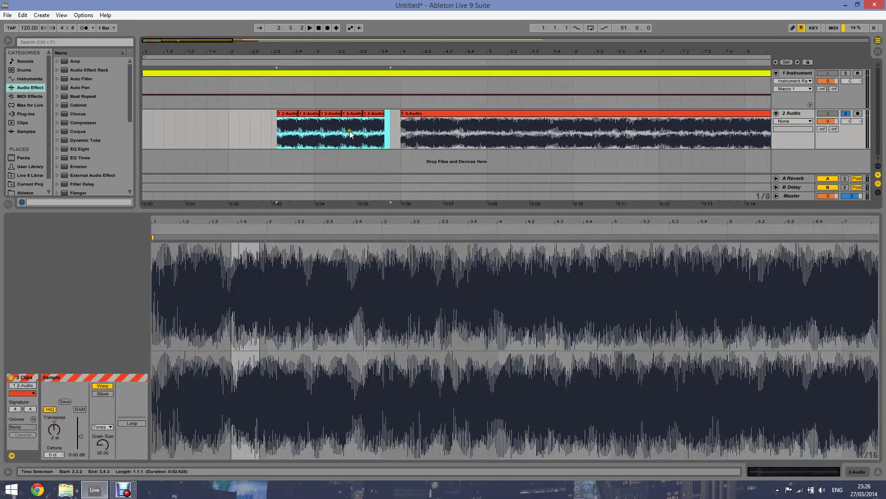
drag(289, 114, 154, 114)
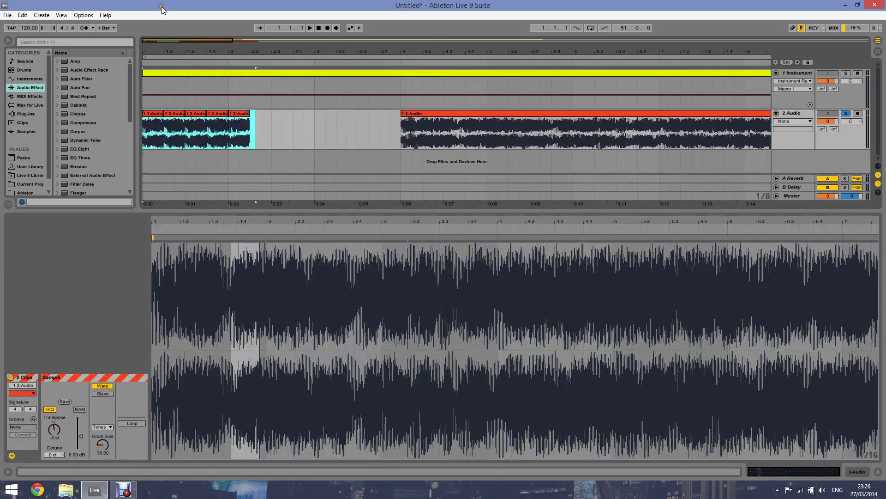
mouse_move(168, 40)
mouse_down()
mouse_move(153, 40)
mouse_move(169, 47)
mouse_up()
click(252, 147)
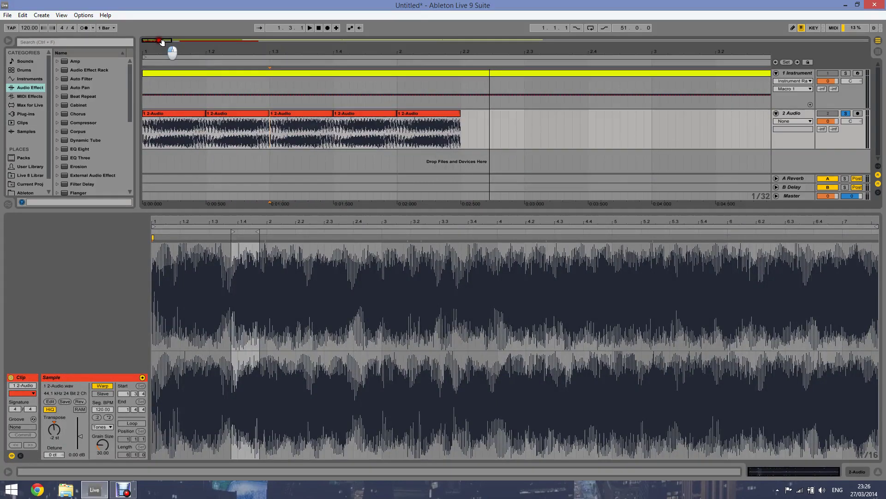
- Shorten the third slice to end at 1.3.3 and trim the fourth to span 1.4.2 to 1.4.3
drag(330, 117, 318, 113)
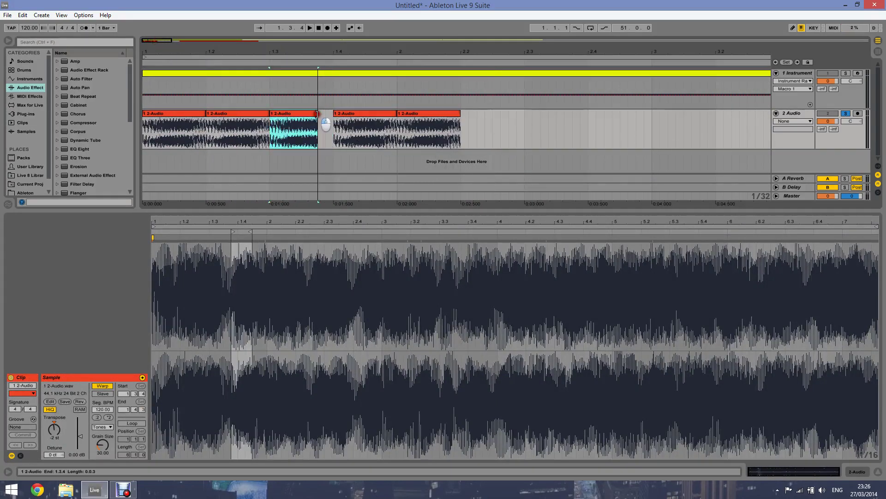
click(319, 124)
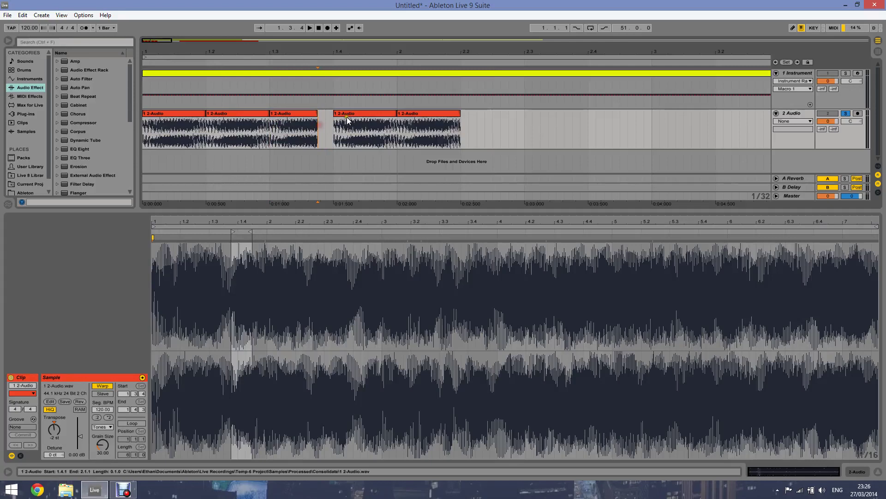
drag(334, 122, 374, 122)
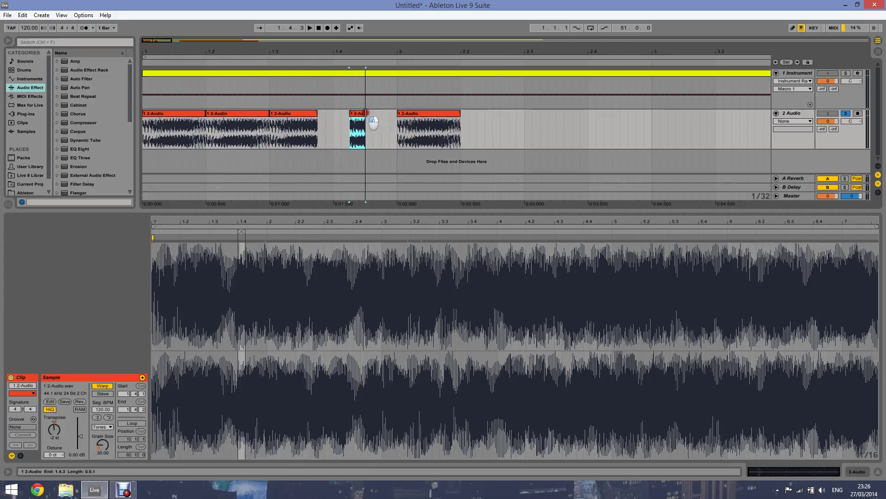
drag(152, 43, 154, 51)
drag(309, 114, 282, 114)
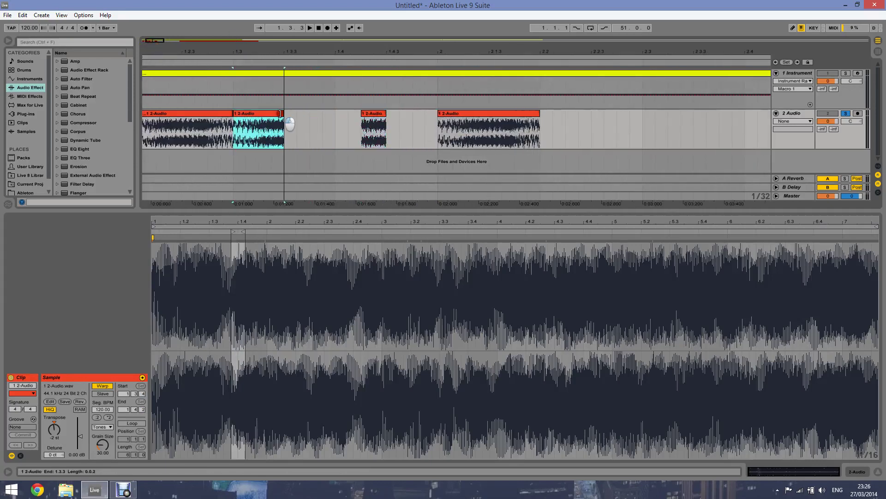
- Place a copy of the short fourth slice at 1.3.4 and extend the slice at 1.4.2 to end at 1.4.4
drag(370, 116, 318, 115)
click(360, 116)
key(ctrl+v)
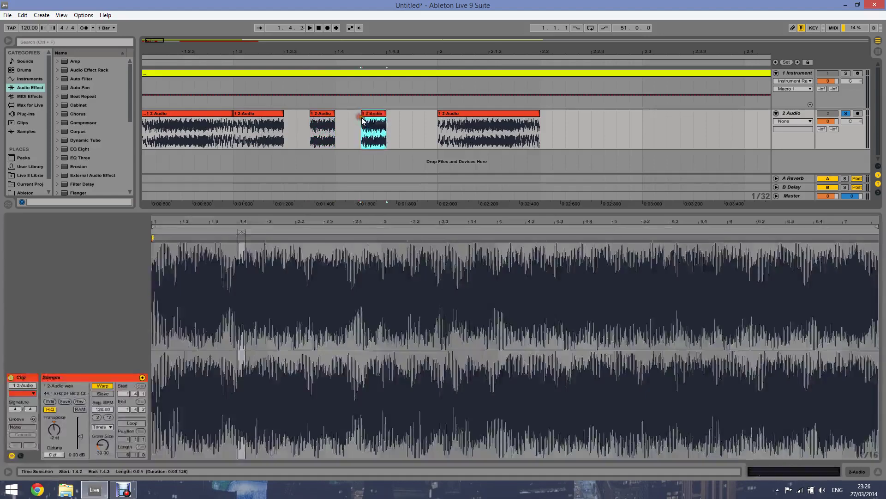
drag(387, 115, 413, 117)
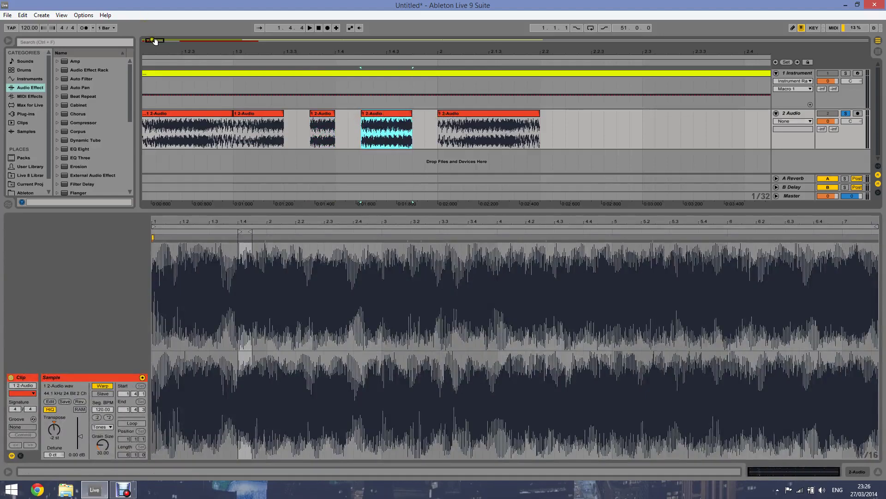
- Loop the first bar of the audio track, from 1.1.1 to 2.1.1, and play it
drag(153, 40, 154, 35)
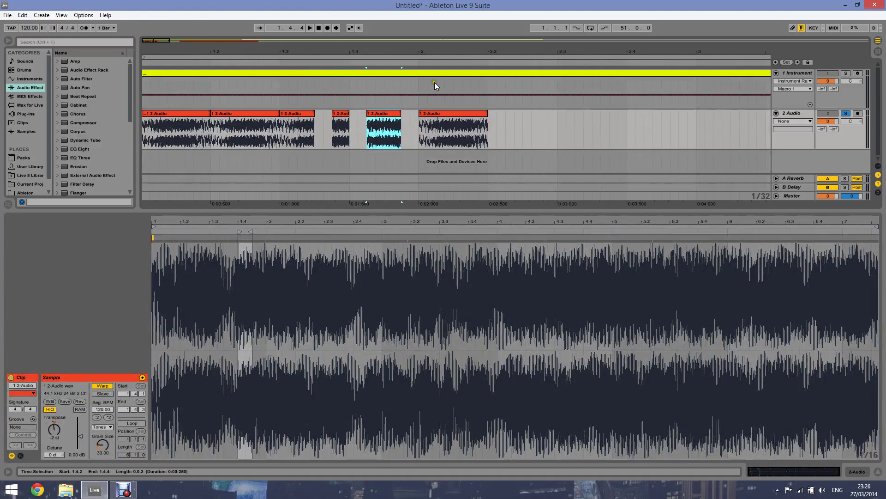
drag(418, 121, 95, 126)
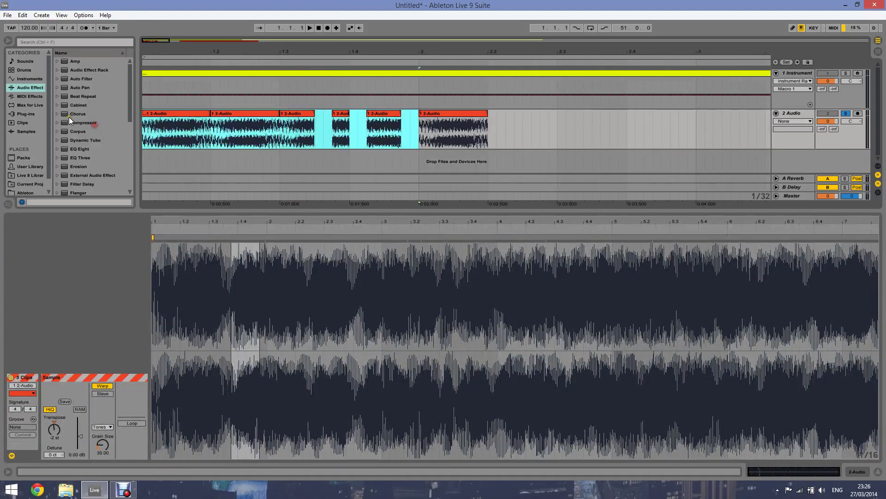
key(ctrl+l)
key(space)
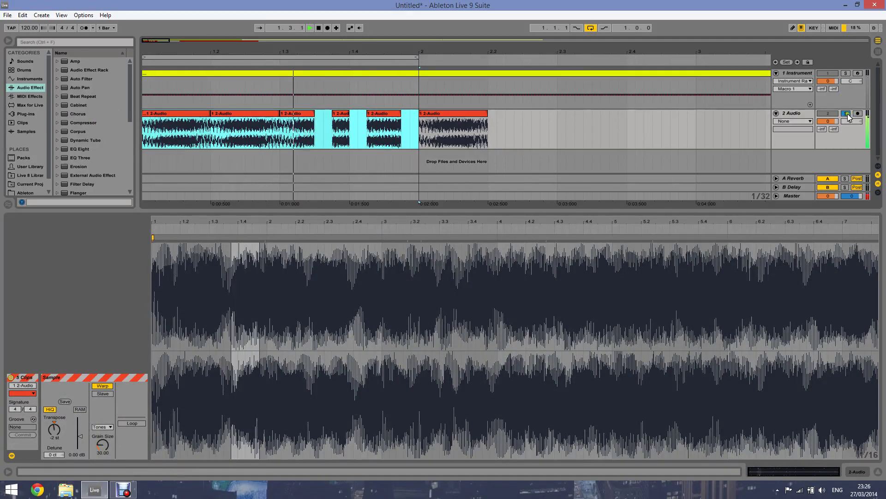
- Copy the first half of the short slice at 1.3.4 to 1.3.3, and play back the loop
click(323, 130)
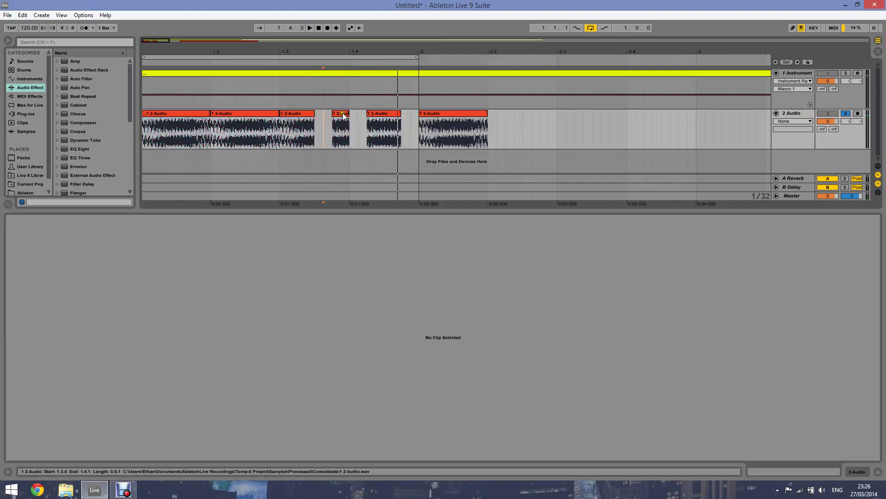
click(337, 131)
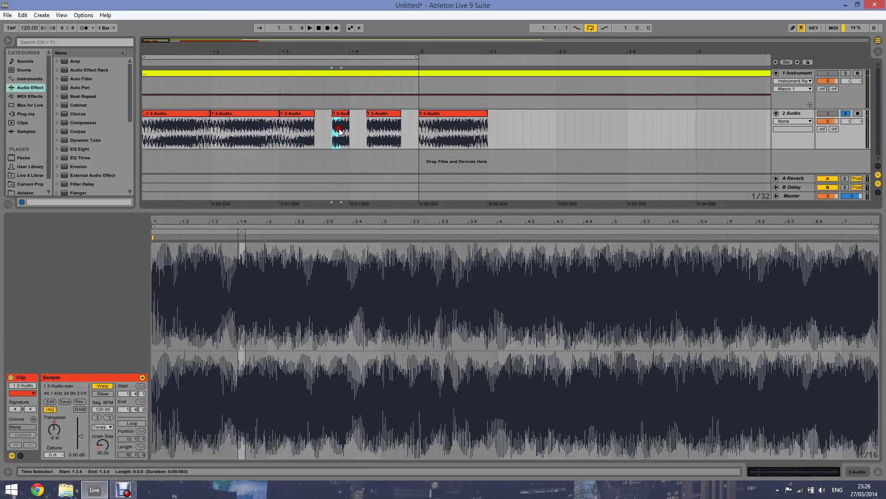
click(317, 126)
key(ctrl+v)
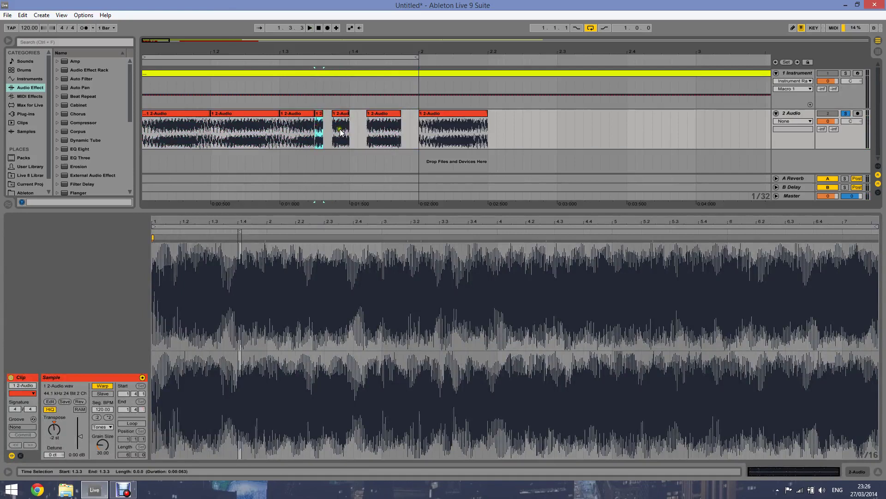
click(184, 121)
key(space)
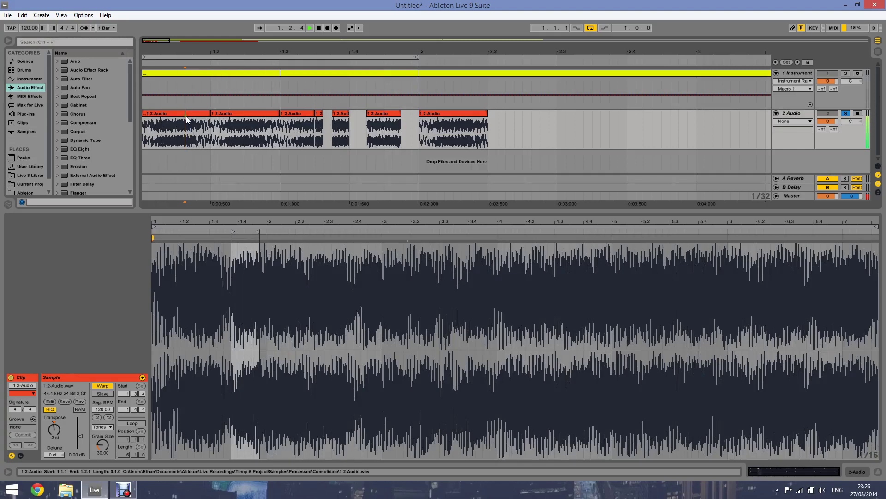
key(space)
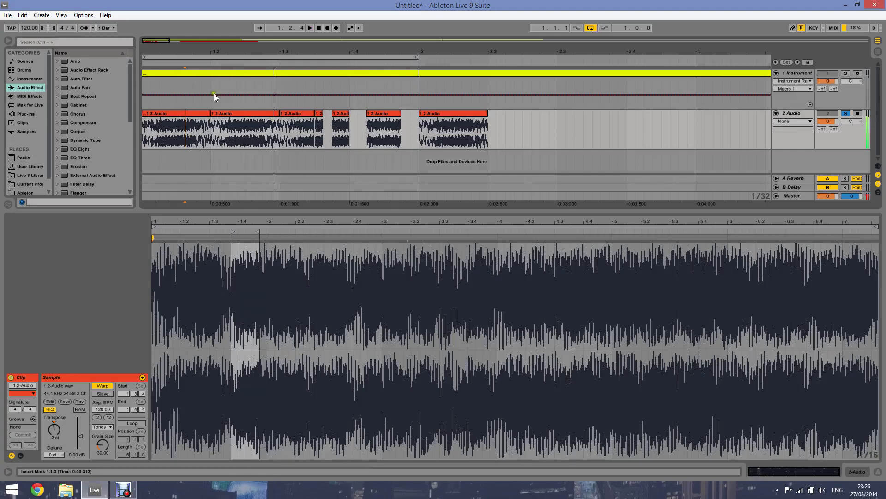
- Consolidate the second slice on the audio track, from 1.2.1 to 1.3.1, into its own audio clip
click(217, 112)
click(218, 113)
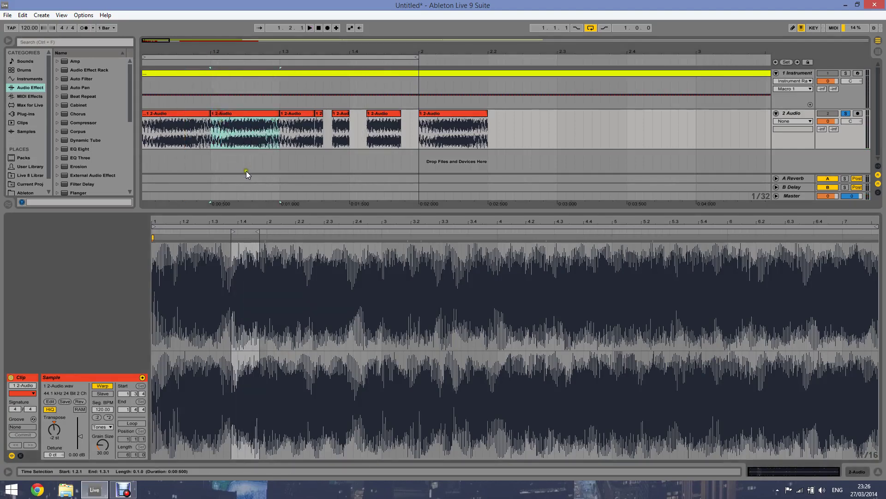
drag(238, 211, 244, 223)
click(231, 112)
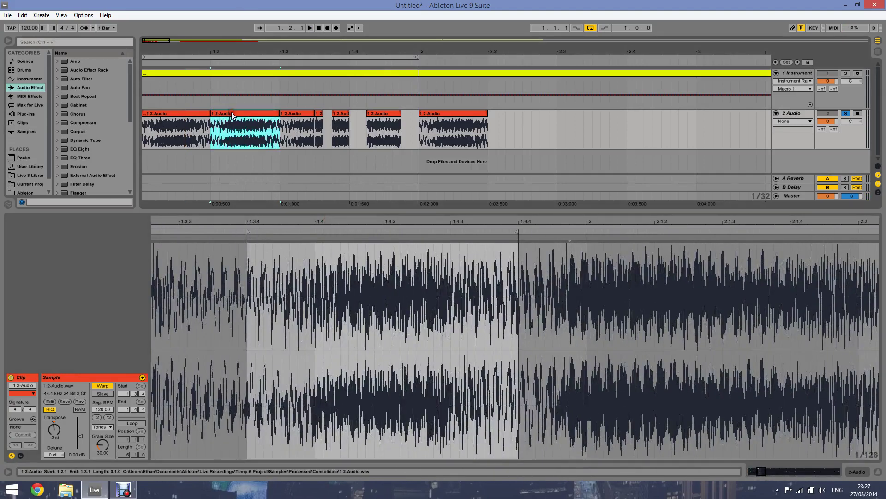
key(ctrl+j)
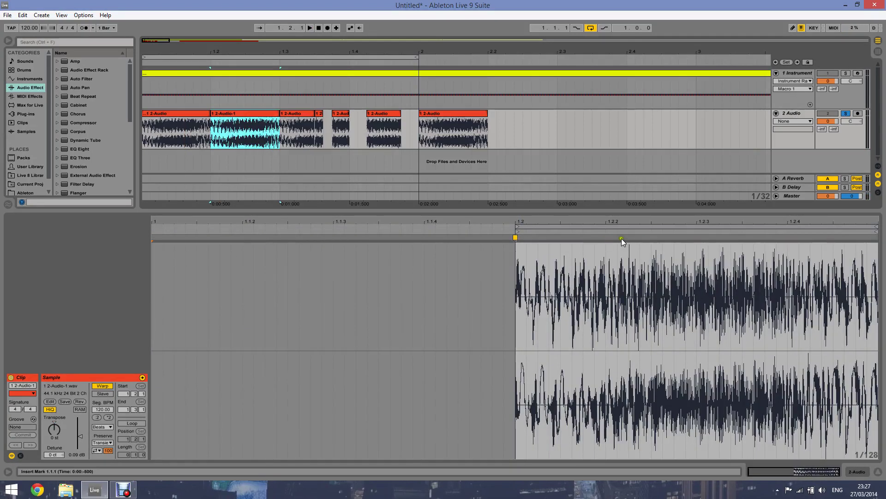
- Warp the consolidated clip by pulling a marker earlier, before 1.2.2, and another later, past 1.2.4, and set its warp mode to Tones
double_click(633, 237)
drag(633, 238, 584, 237)
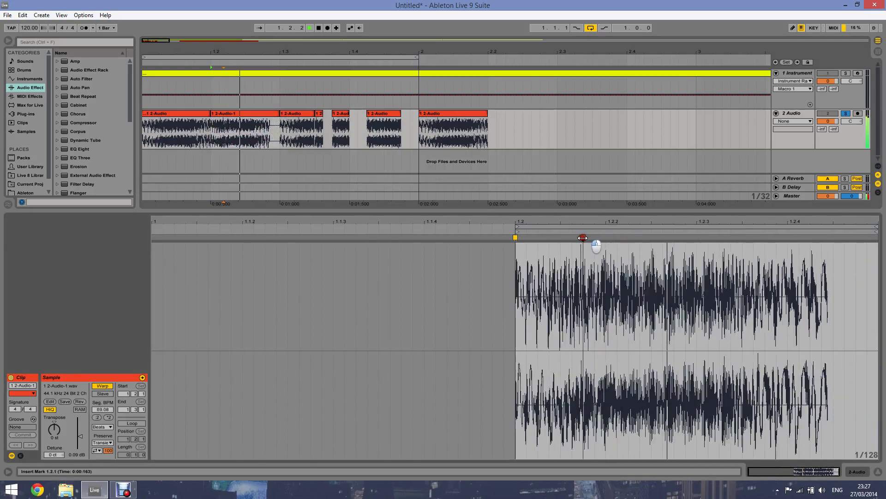
double_click(822, 237)
drag(822, 238, 869, 241)
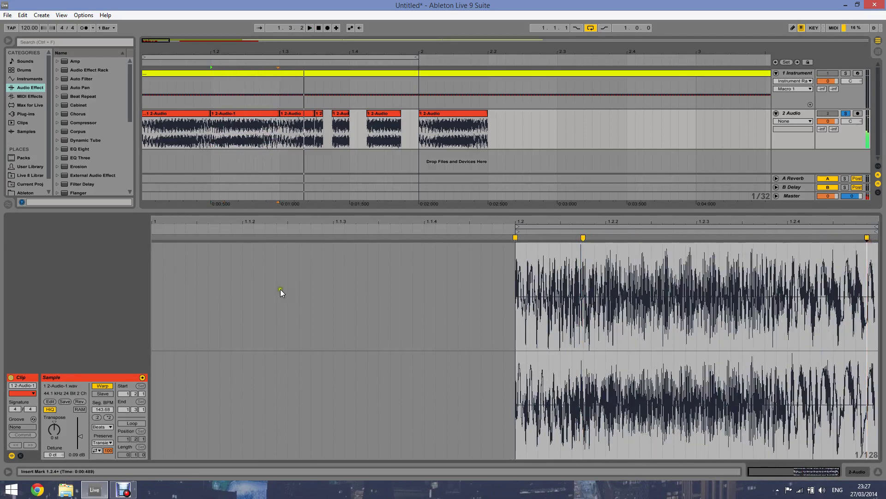
click(104, 428)
click(102, 441)
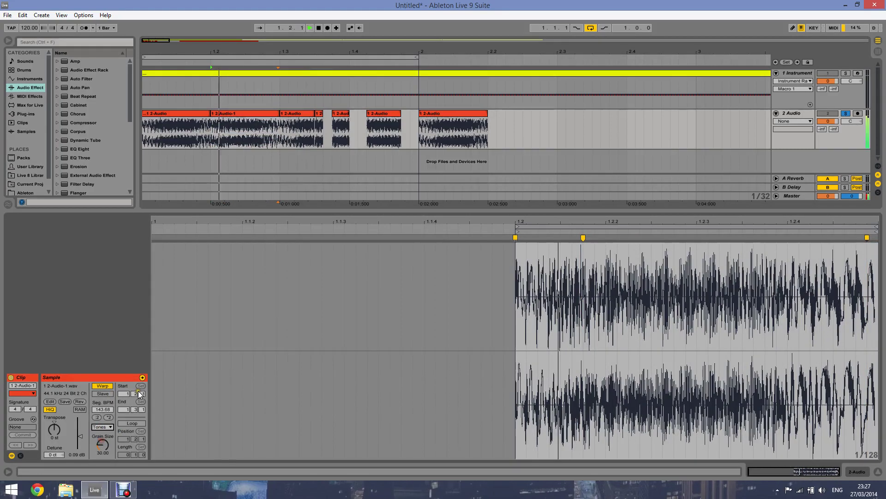
- Replace the first slice at 1.1.1 with a copy of the warped clip and play the loop
click(242, 115)
click(181, 115)
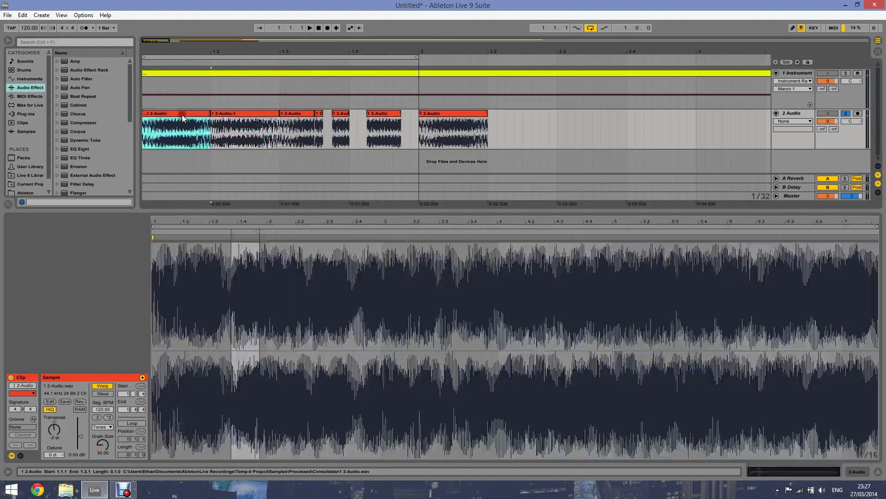
key(ctrl+v)
key(space)
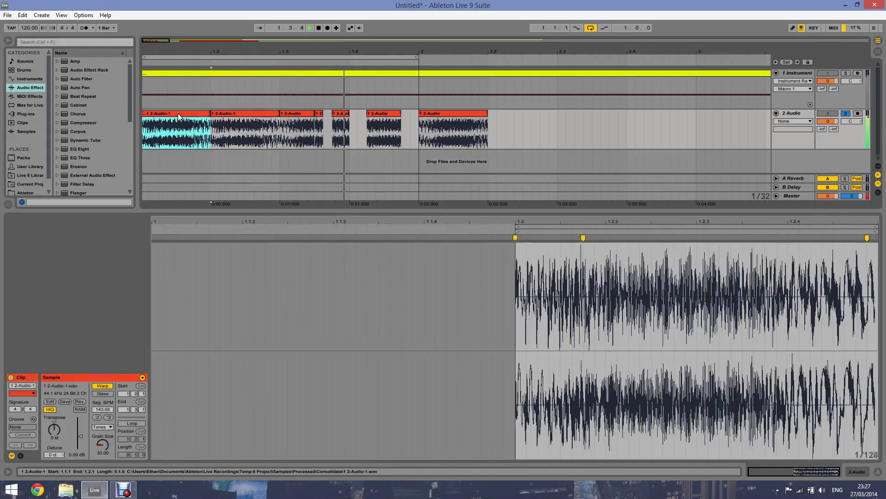
- Place a copy of the warped clip at 1.3.1, shorten it to end at 1.3.3, and duplicate it to 1.3.3
click(297, 121)
key(ctrl+v)
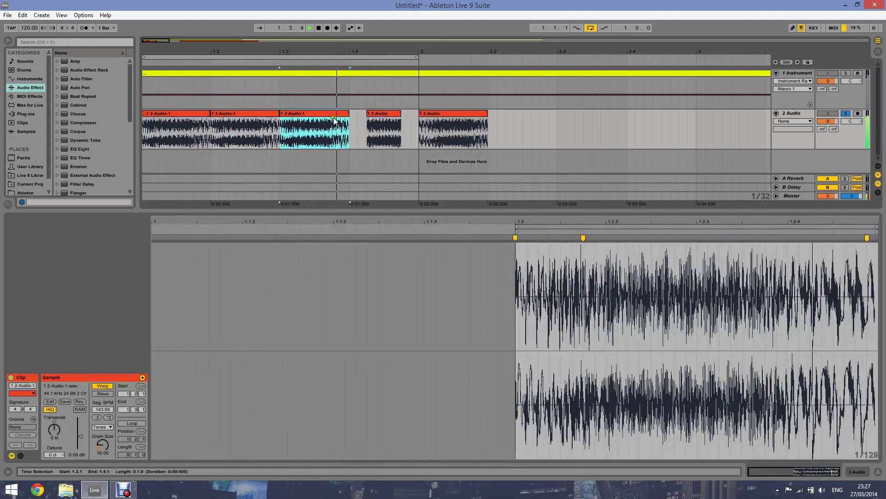
drag(349, 113, 312, 112)
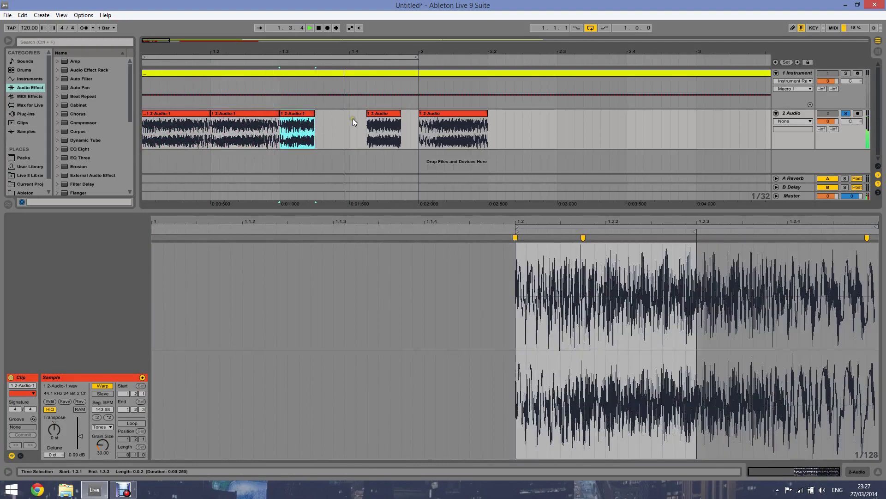
key(space)
key(ctrl+d)
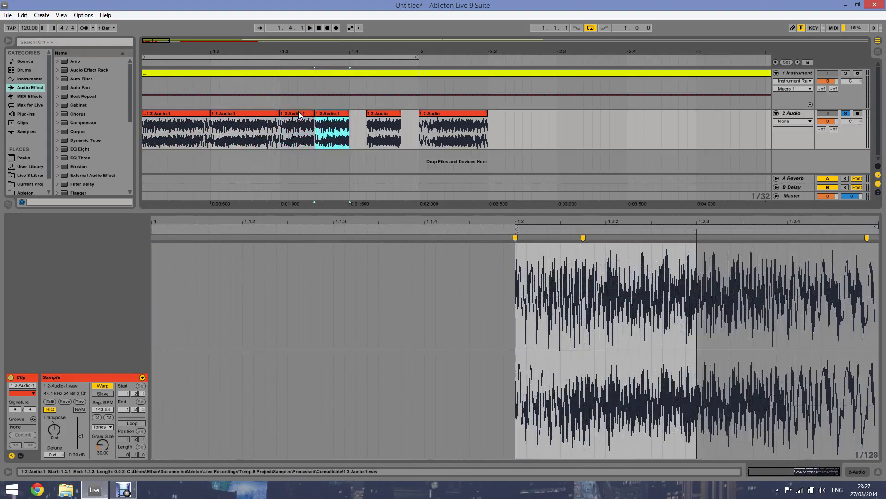
- Delete the remaining old slices on the audio track from 1.4.2 onward
drag(512, 129, 368, 122)
key(Delete)
click(355, 118)
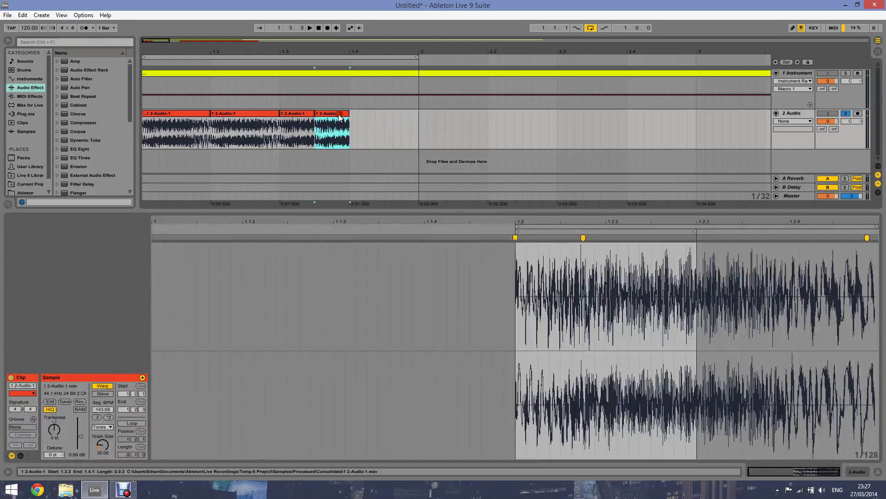
- Place a copy of the half-beat slice at 1.4.1, shorten it to end at 1.4.2, and transpose it to 12 st
key(ctrl+v)
drag(384, 114, 368, 112)
click(361, 112)
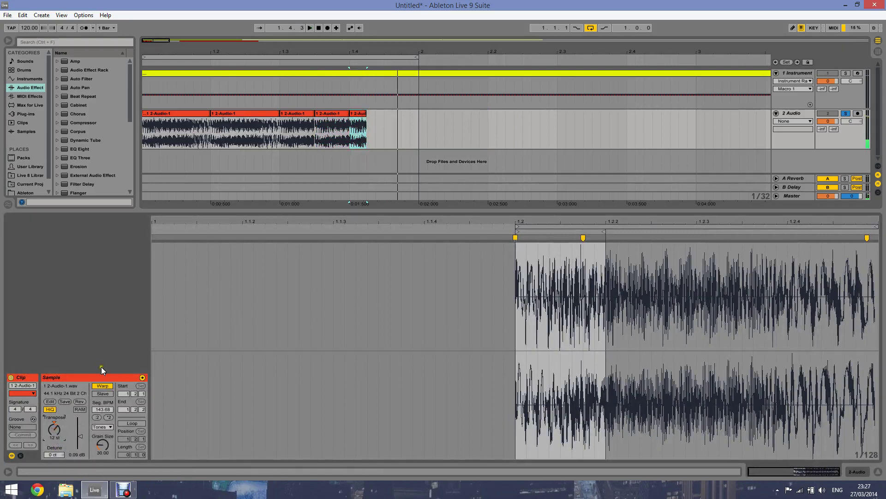
- Duplicate the transposed short slice three times to fill the bar up to 2.1.1
mouse_move(366, 114)
mouse_down()
mouse_move(384, 113)
mouse_move(359, 114)
mouse_move(367, 114)
mouse_up()
click(362, 113)
key(ctrl+d)
key(ctrl+d)
key(ctrl+d)
- Play back the rebuilt one-bar growl pattern from its start
click(184, 115)
key(space)
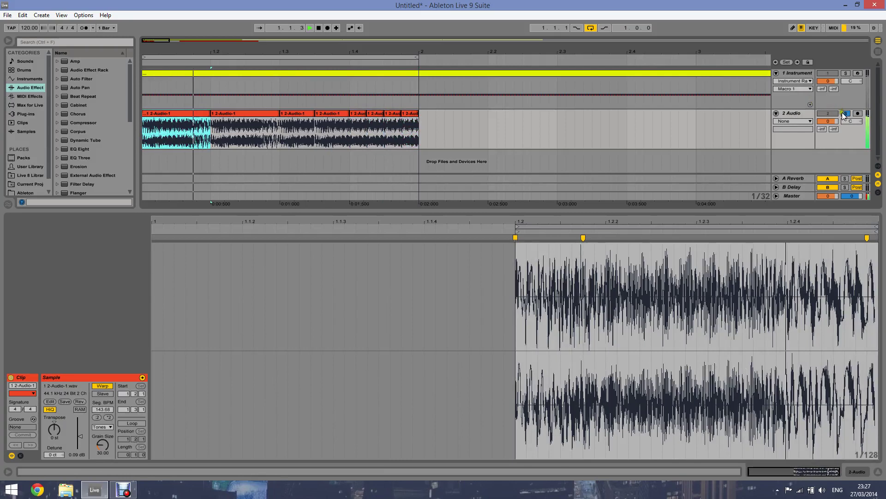
key(space)
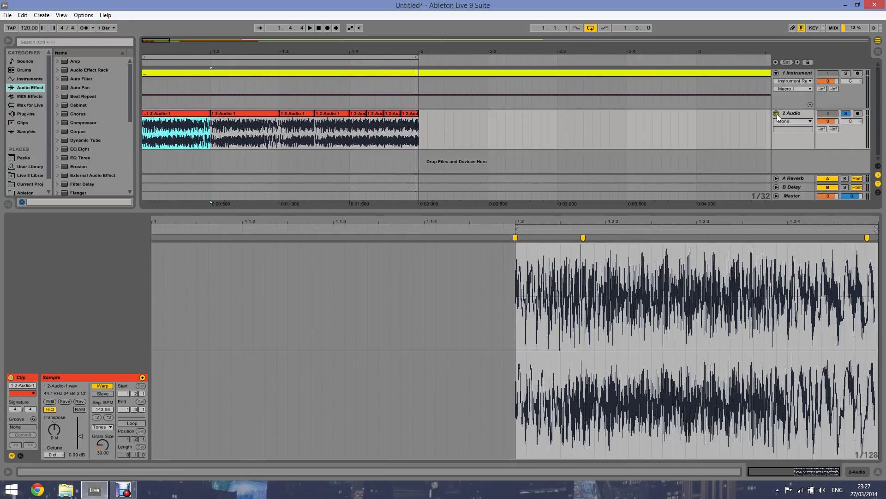
- Fold the audio track and turn off its solo
click(777, 113)
click(846, 114)
click(164, 42)
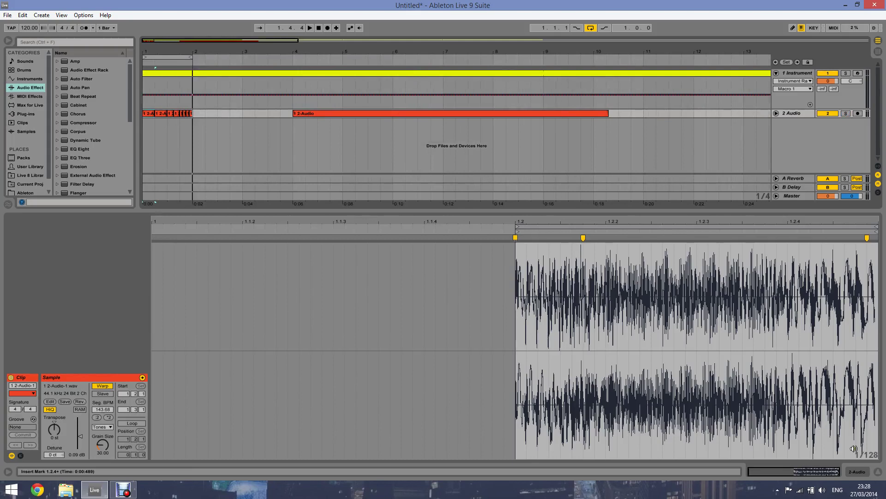
- Hide the clip detail view and set the insert position at 2.1.1 on the instrument track
click(877, 470)
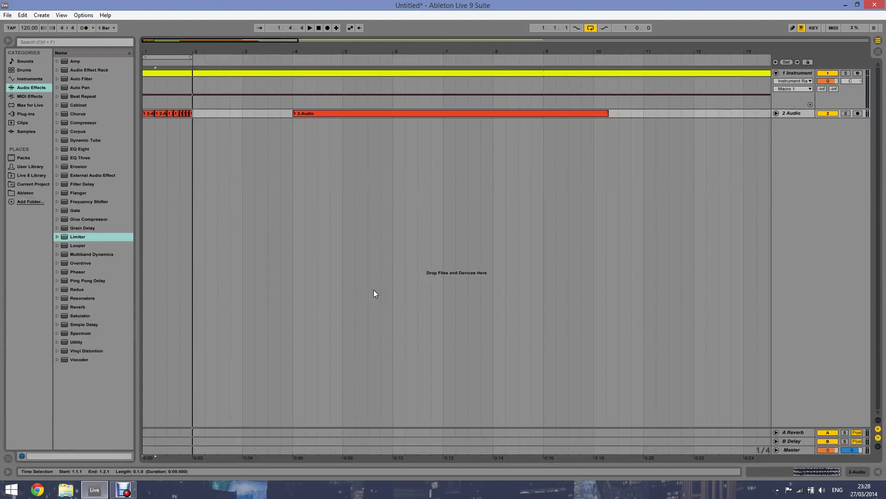
click(802, 72)
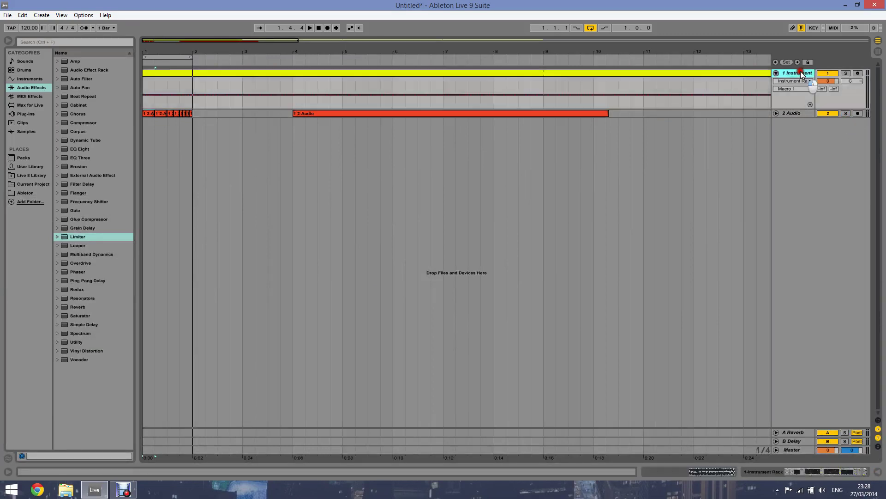
click(193, 89)
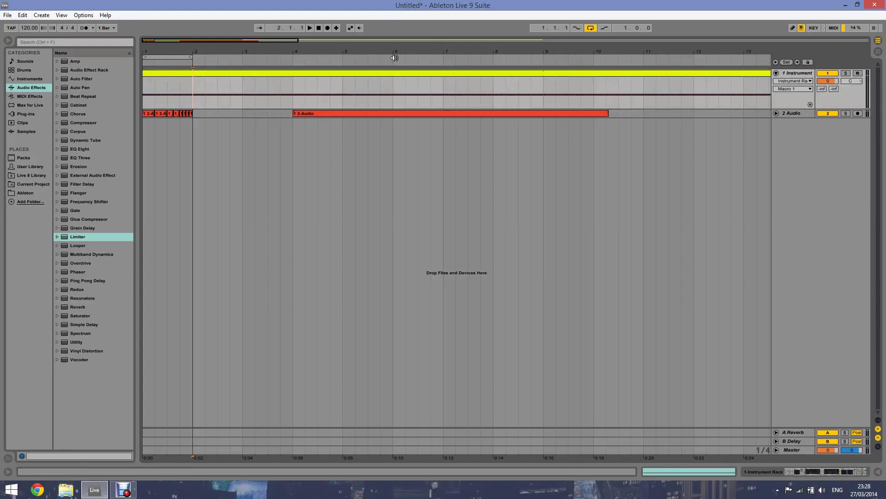